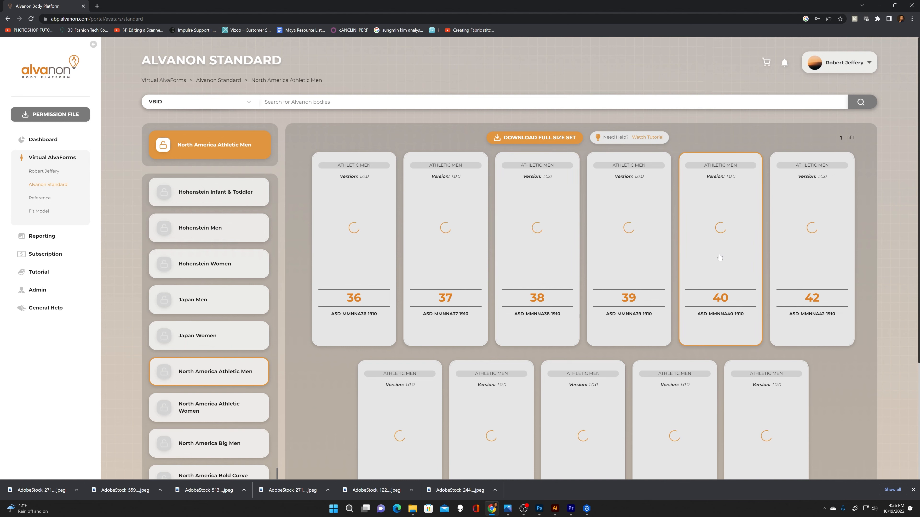
Step: Open the size 40 North America Athletic Men body, choose Style3D with the AlvaModel avatar version for the full size set, and close its details
left_click(714, 256)
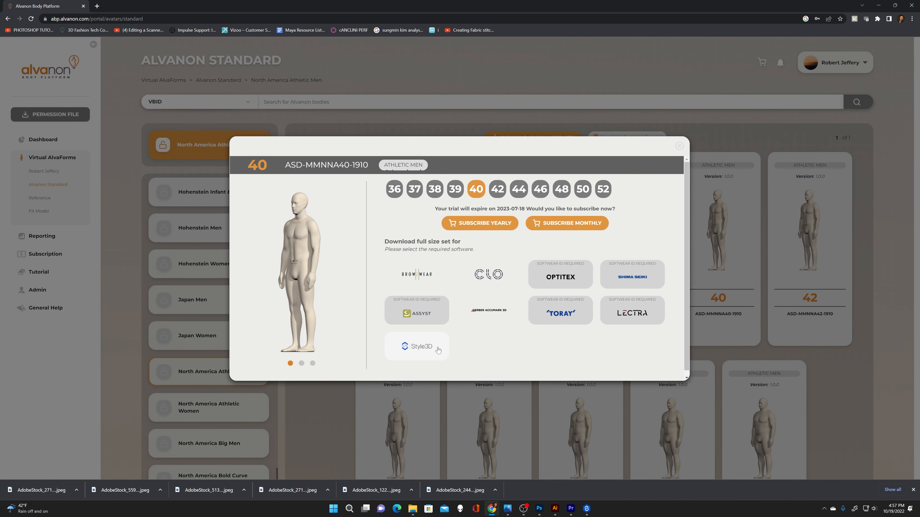
scroll(547, 337, "down", 1)
left_click(431, 349)
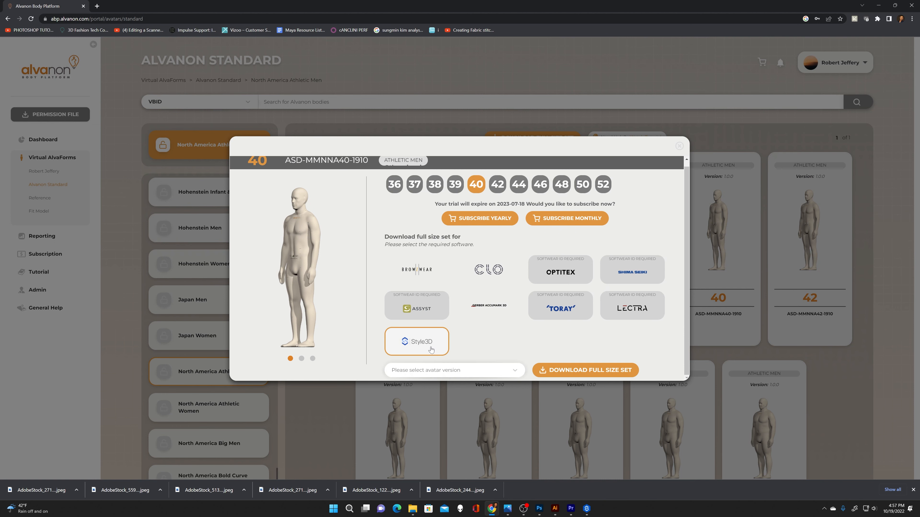
left_click(512, 369)
left_click(480, 355)
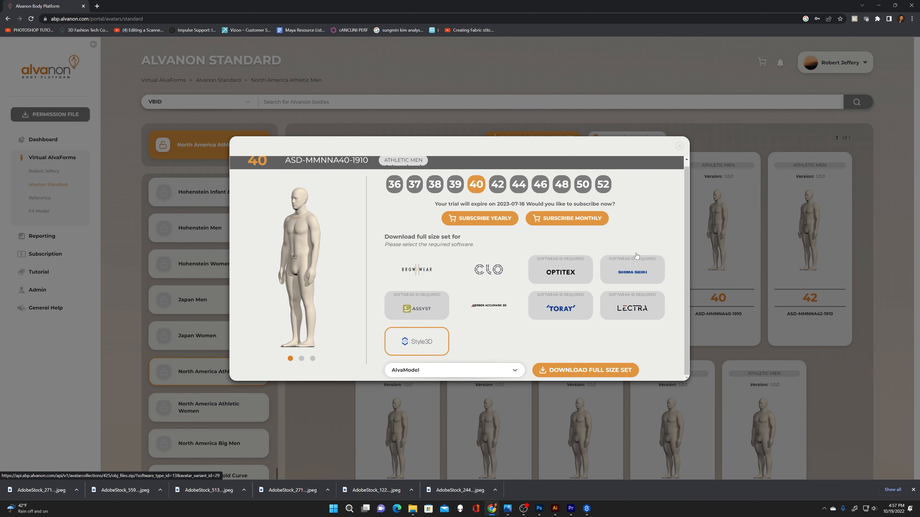
left_click(679, 146)
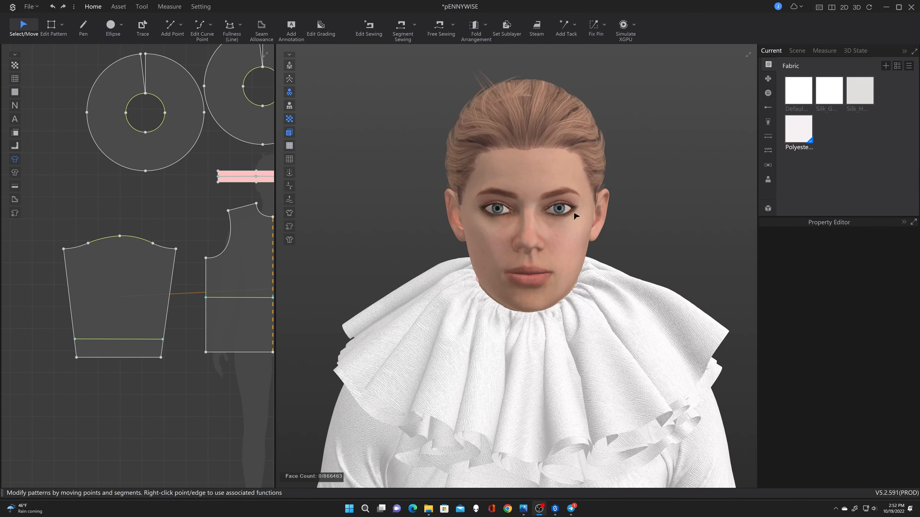
Step: Inspect the material settings of the avatar's head and eyelashes in Style3D, finishing with nothing selected
left_click(549, 215)
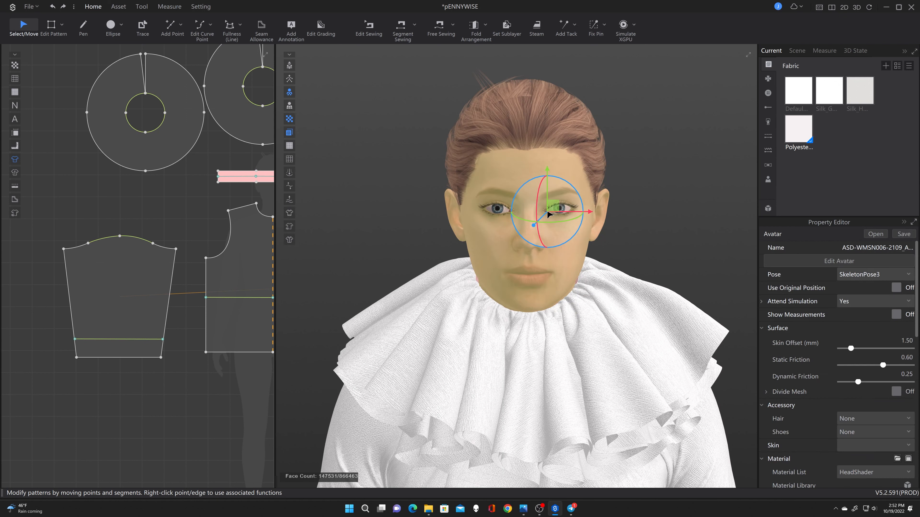
scroll(830, 362, "down", 5)
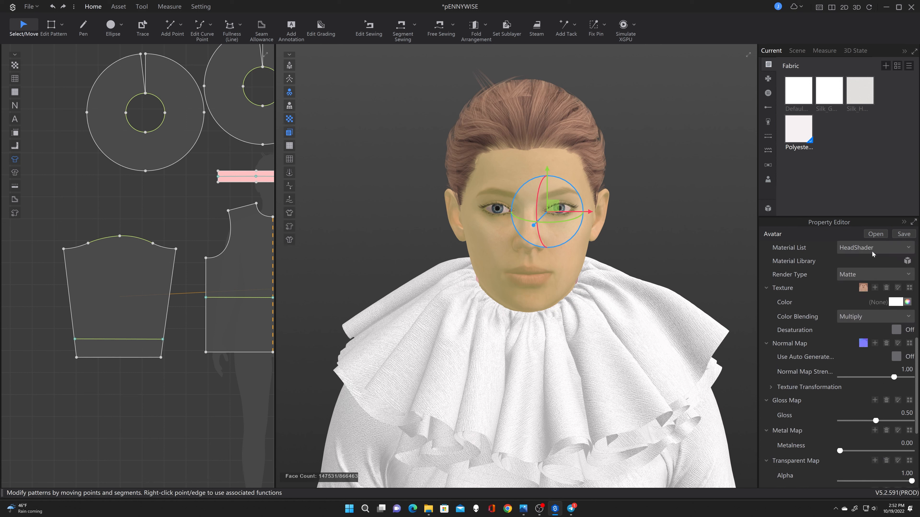
left_click(667, 206)
left_click(549, 213)
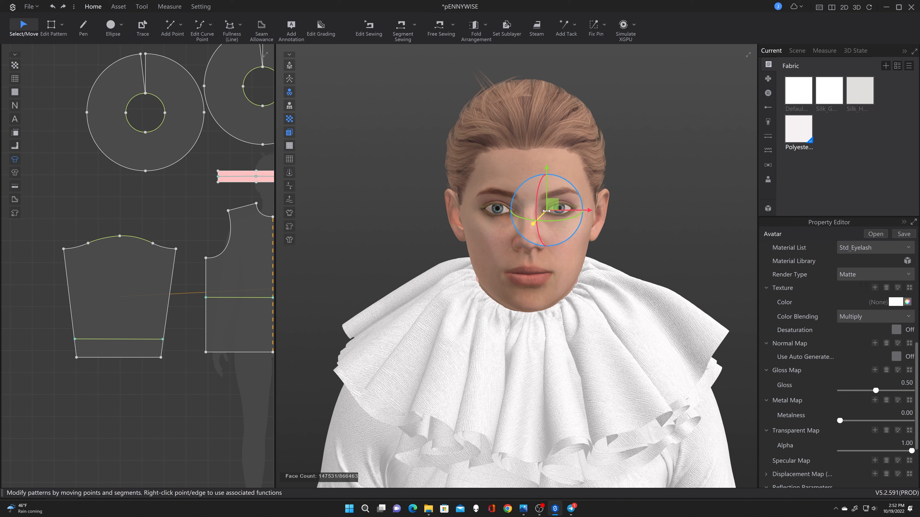
left_click(649, 190)
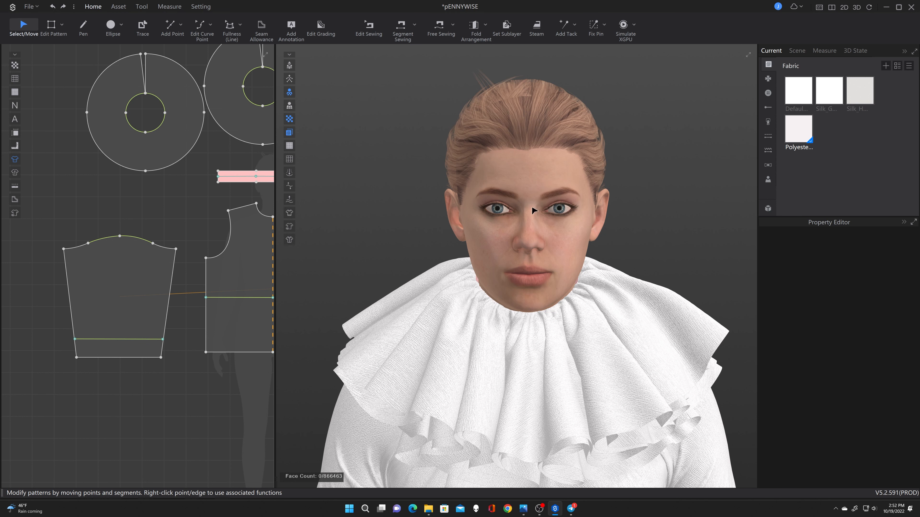
Step: Select the avatar's face and choose the CaruncleShader material for it
left_click(549, 215)
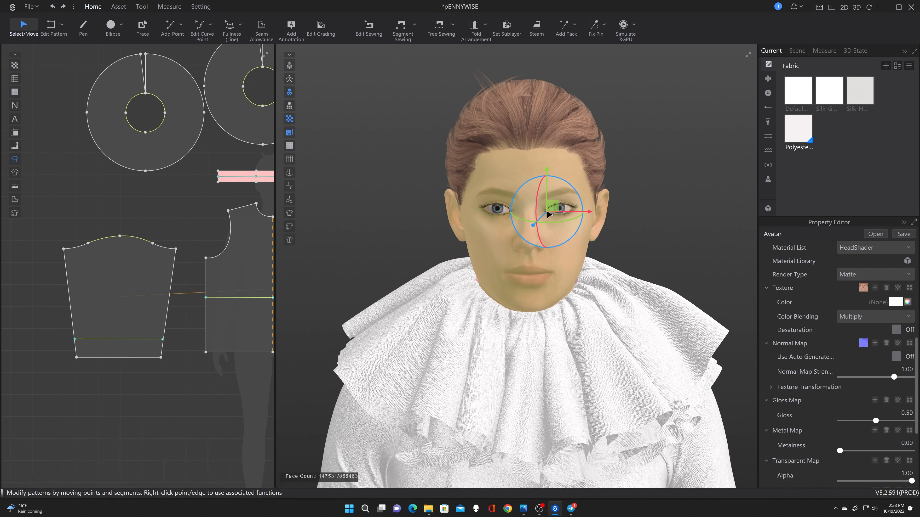
left_click(866, 274)
left_click(868, 274)
left_click(871, 248)
left_click(880, 280)
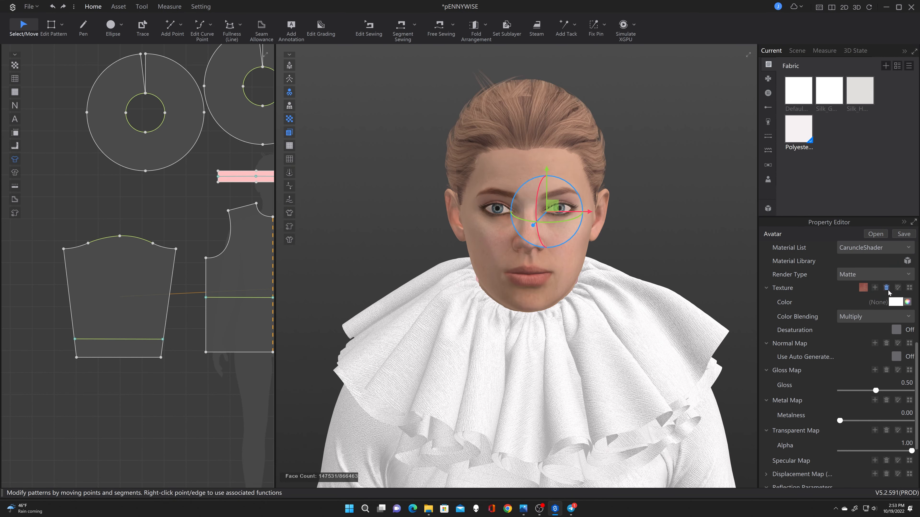
Step: Switch to the avatar's 1007 texture folder and open Caruncles_Diffuse.png in Adobe Photoshop 2022
key("alt+Tab")
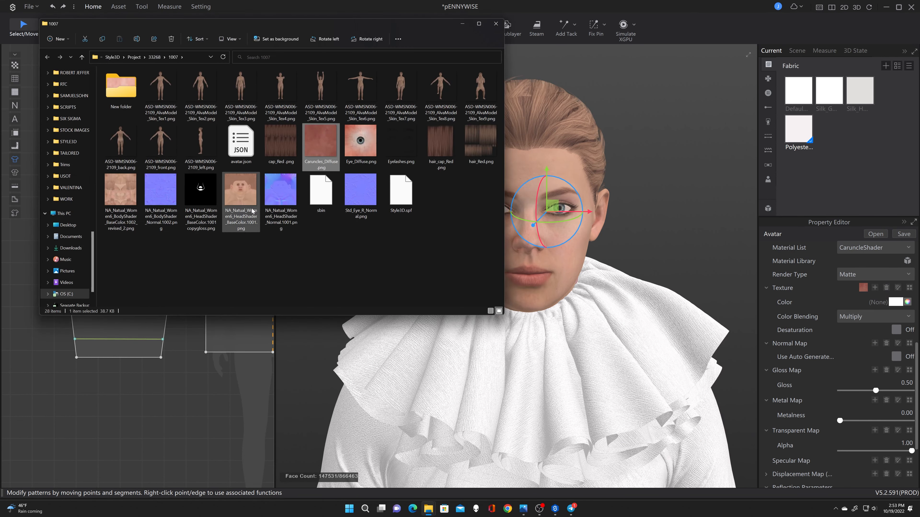
right_click(320, 150)
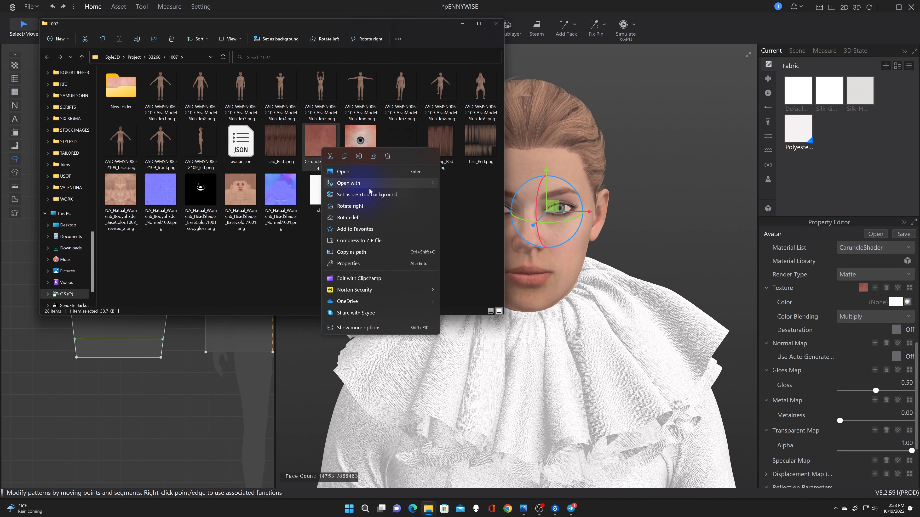
mouse_move(368, 184)
left_click(480, 196)
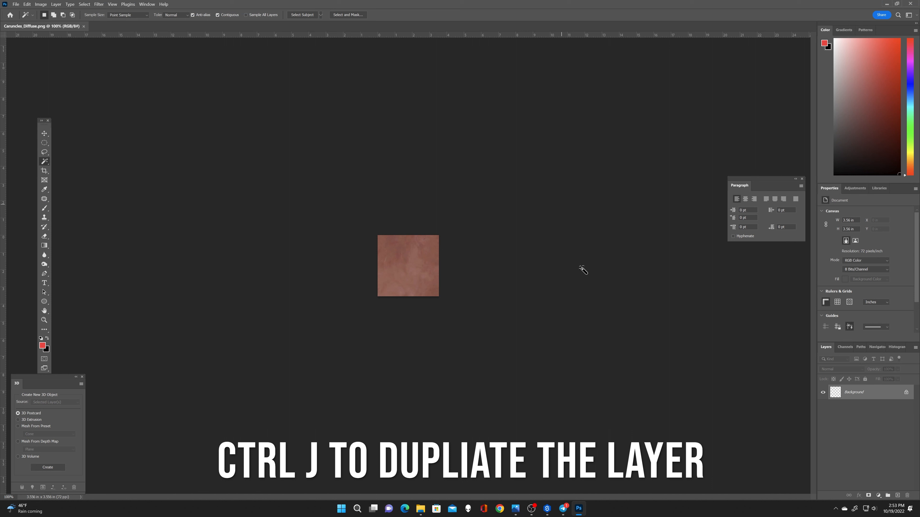
Step: Brighten the caruncle texture by duplicating its layer with the Screen blend mode and duplicating that Screen layer twice more
key("ctrl+j")
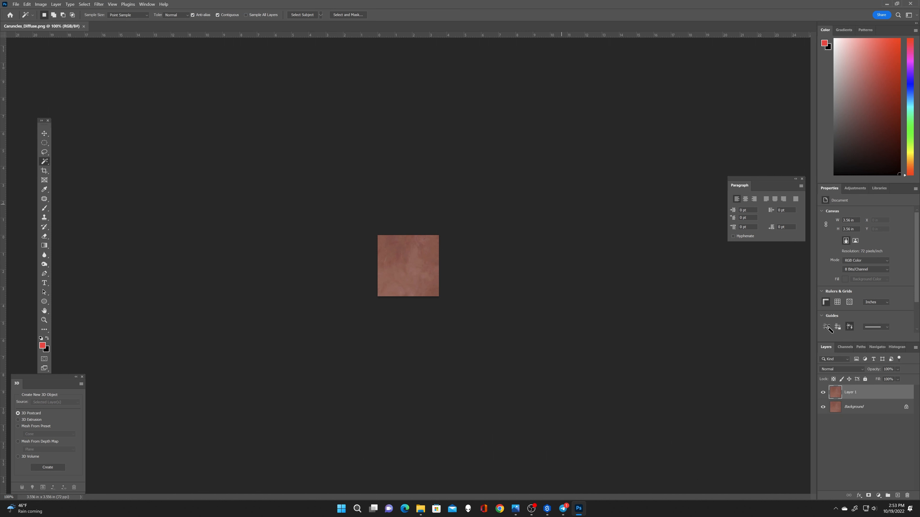
left_click(863, 370)
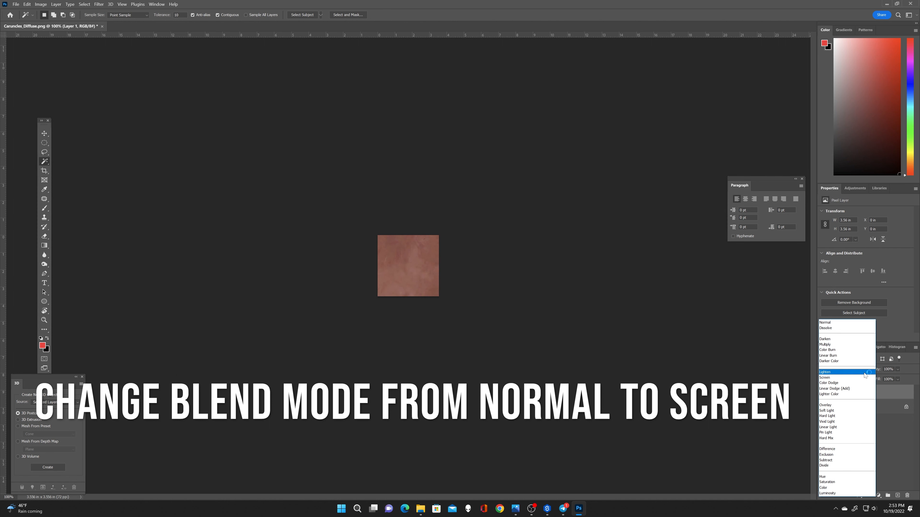
left_click(864, 372)
left_click(864, 371)
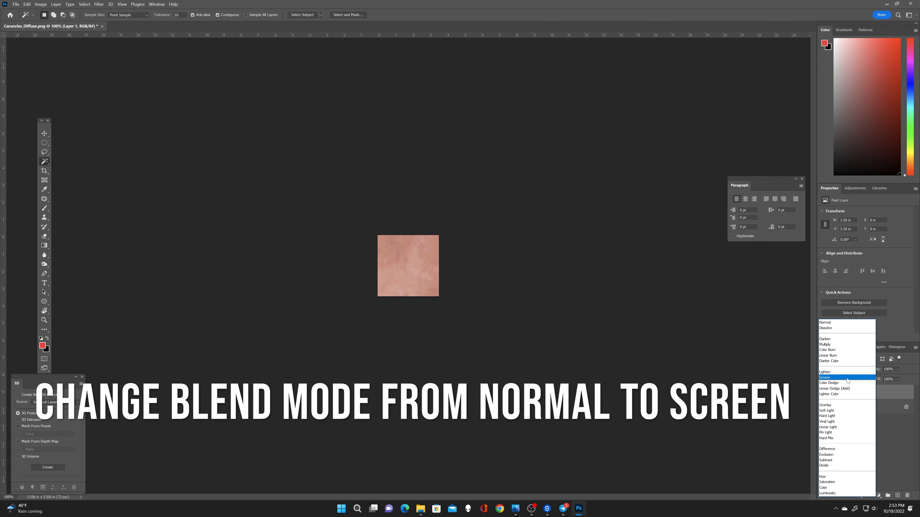
left_click(847, 378)
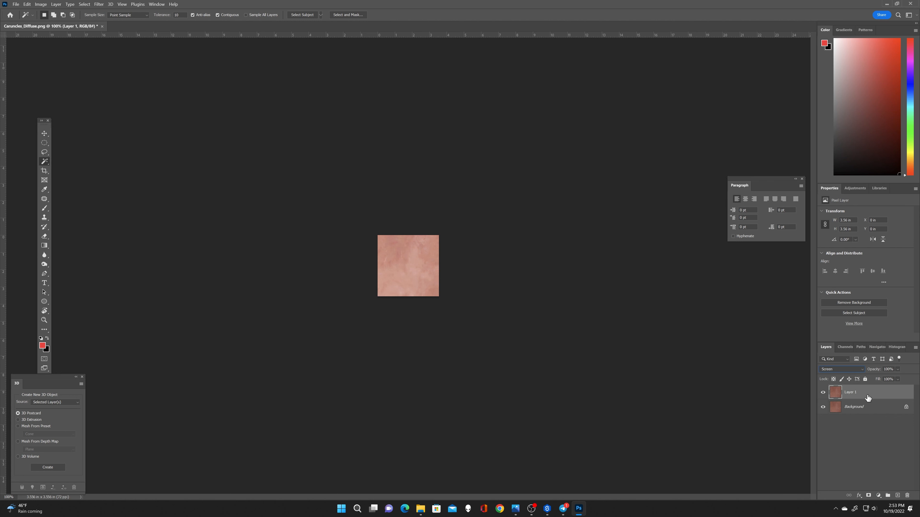
key("ctrl+j")
key("ctrl+j")
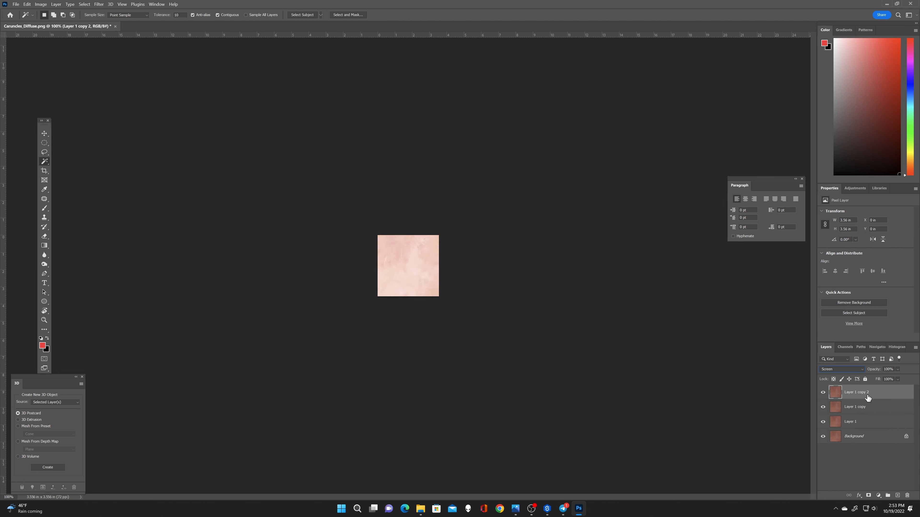
Step: Save a PNG copy of the brightened texture as Caruncles_Diffuse copy.png in the 1007 folder
left_click(16, 4)
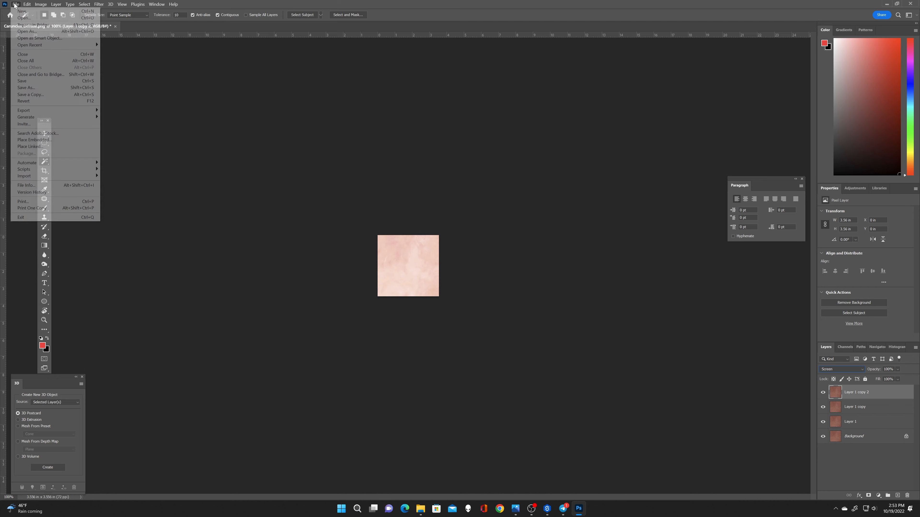
left_click(91, 95)
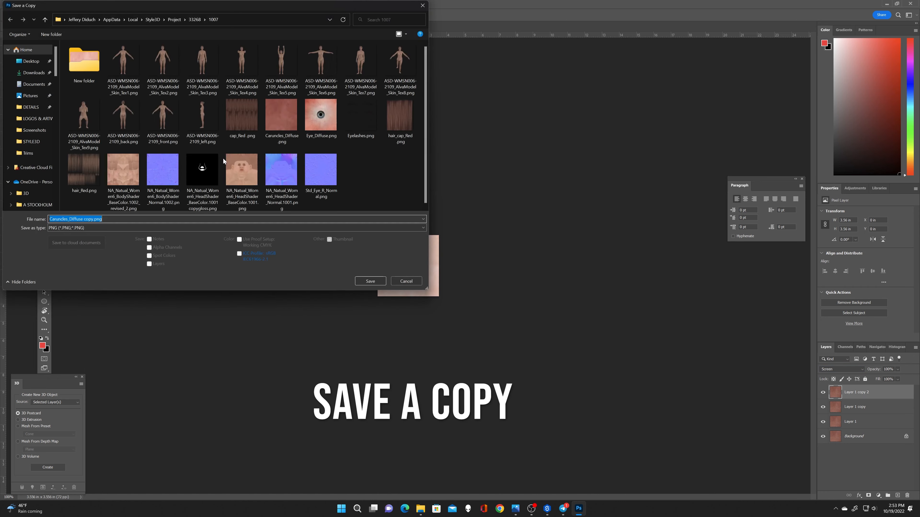
left_click(374, 282)
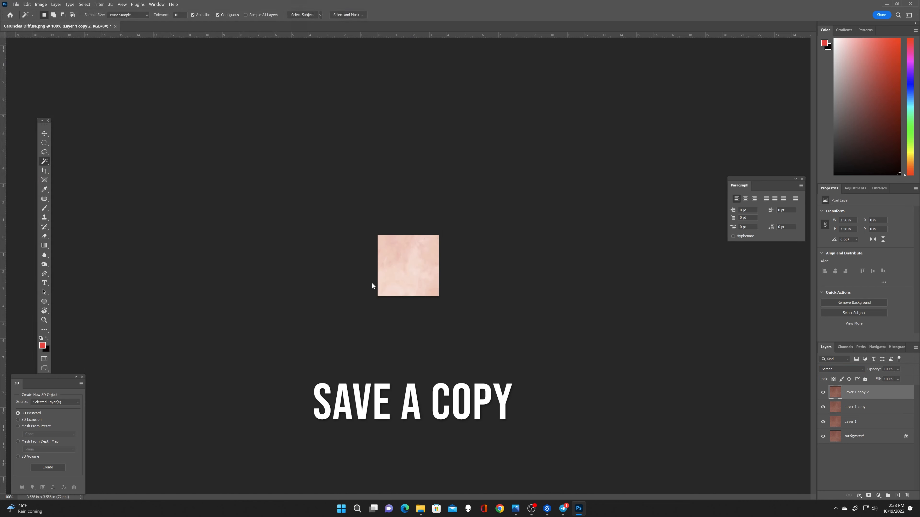
left_click(489, 158)
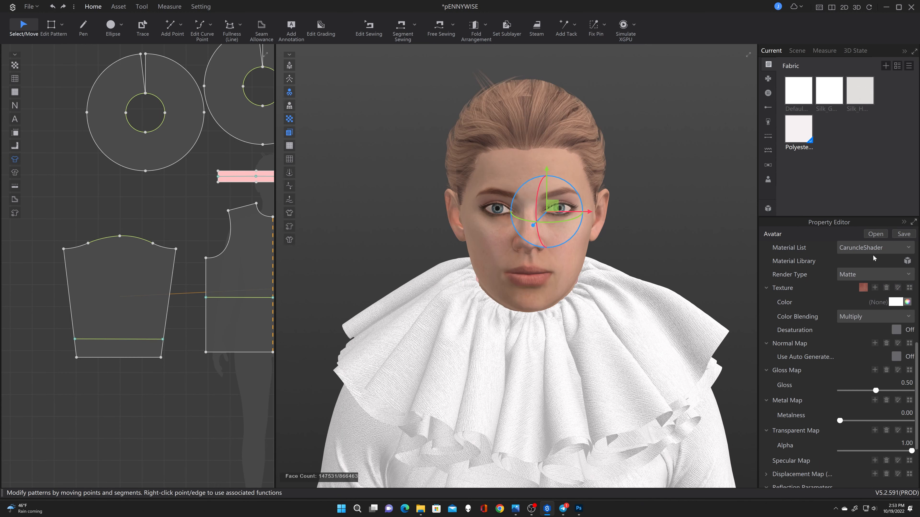
Step: In Style3D, choose the avatar's Std_Eye_Shader material and bring up its texture file
left_click(877, 249)
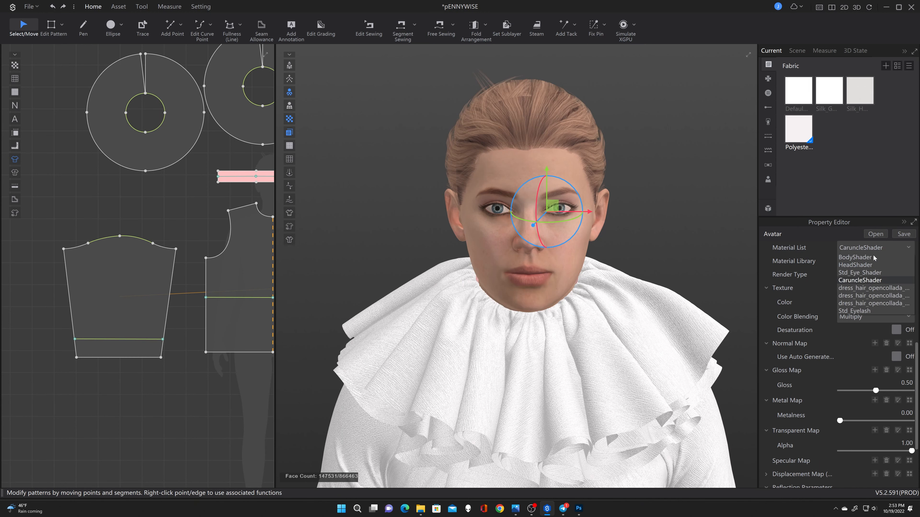
left_click(874, 273)
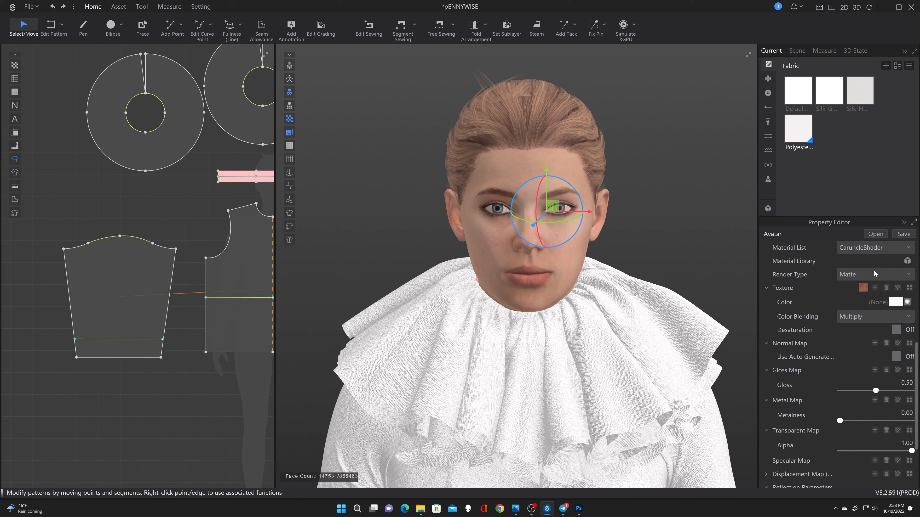
left_click(864, 289)
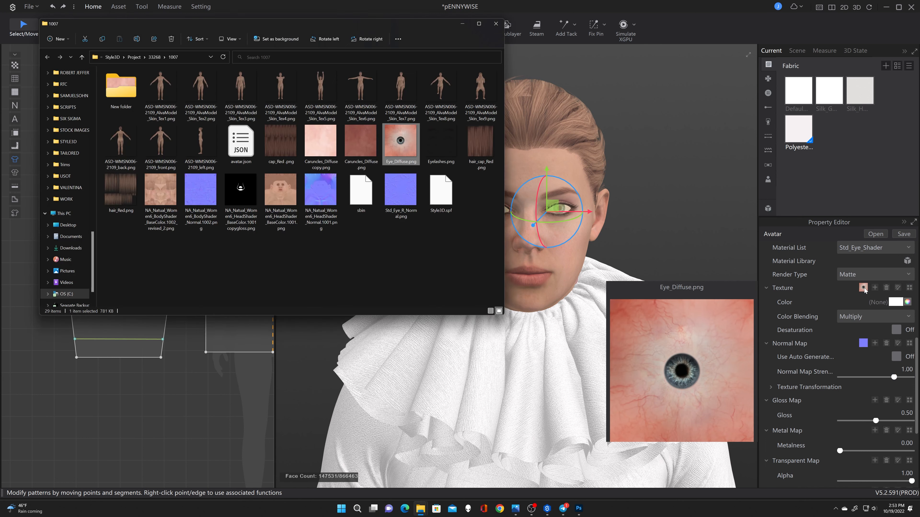
Step: Open Eye_Diffuse.png from the texture folder in Adobe Photoshop 2022
right_click(402, 152)
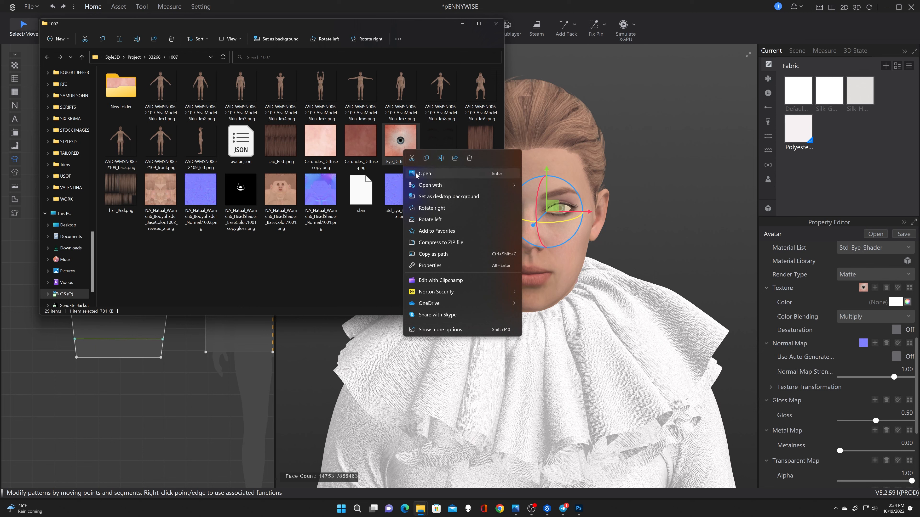
mouse_move(452, 189)
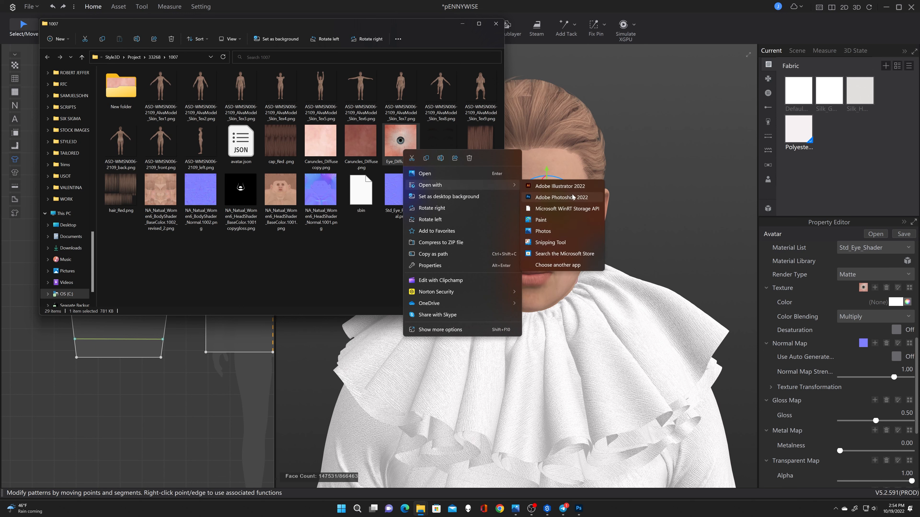
left_click(573, 197)
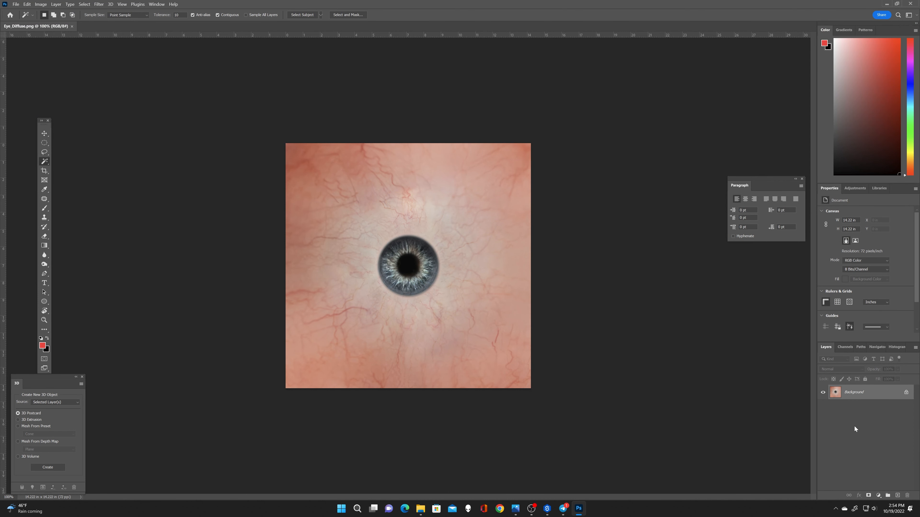
Step: Duplicate the eye texture's background layer and set the copy's blend mode to Screen
key("ctrl+j")
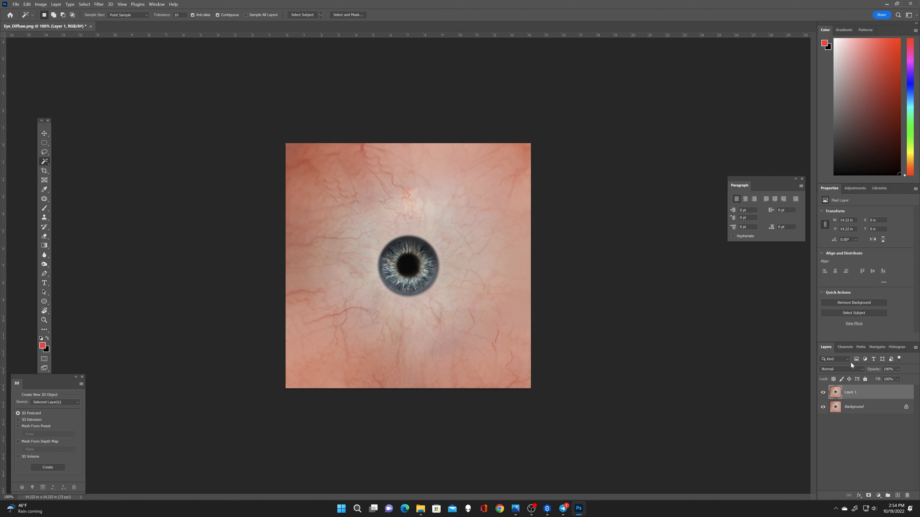
left_click(851, 369)
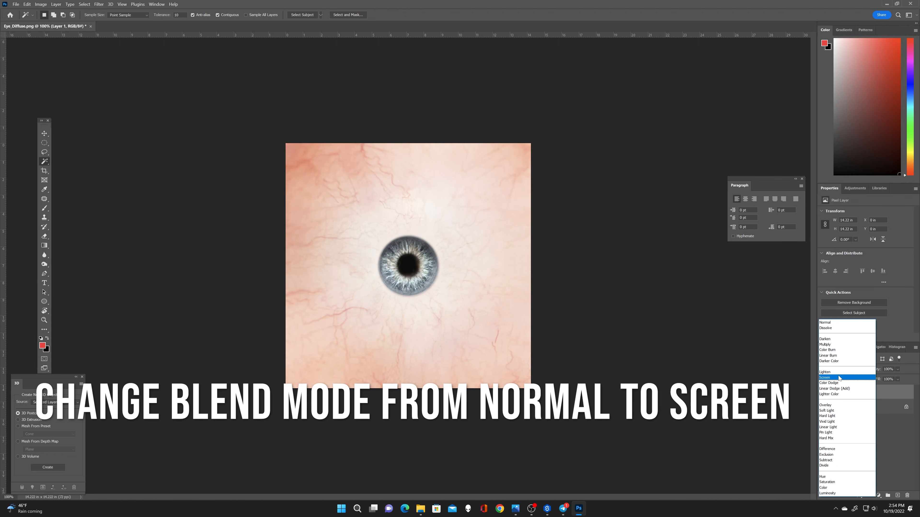
left_click(840, 378)
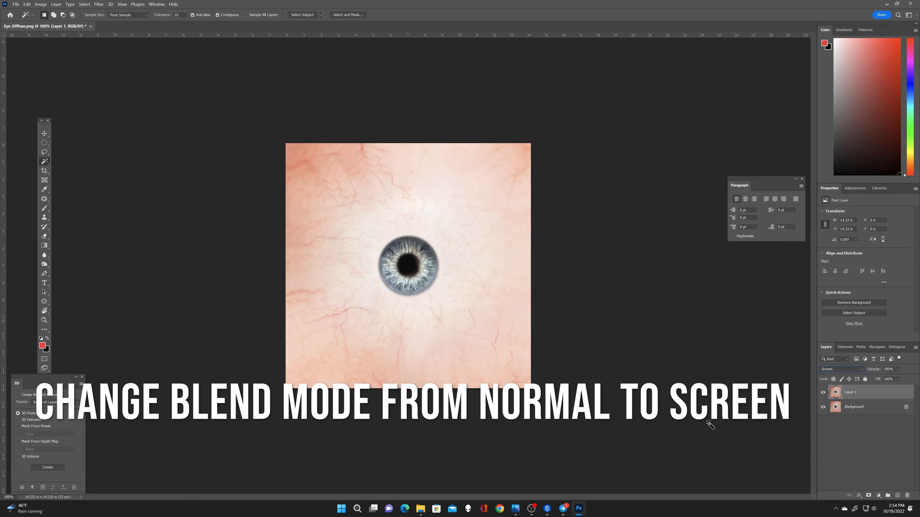
Step: Merge the visible layers of the eye texture into one layer
key("m")
right_click(873, 407)
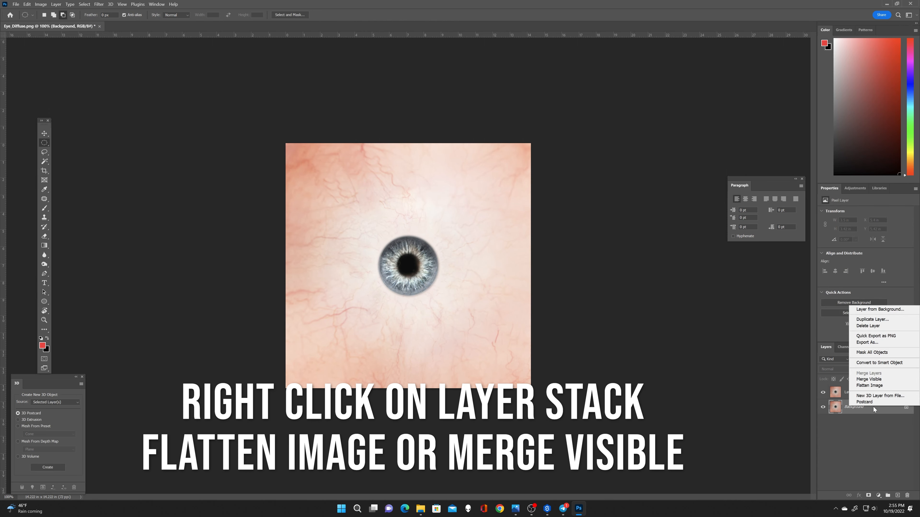
left_click(884, 380)
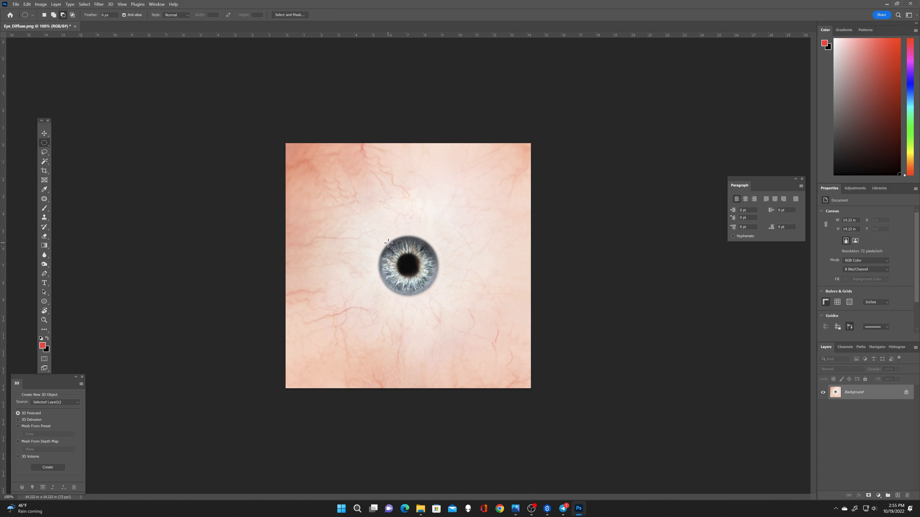
Step: Select the iris with an elliptical marquee and set its midtone Color Balance levels to +100, -34 and -100
left_click_drag(389, 243, 438, 296)
left_click(41, 4)
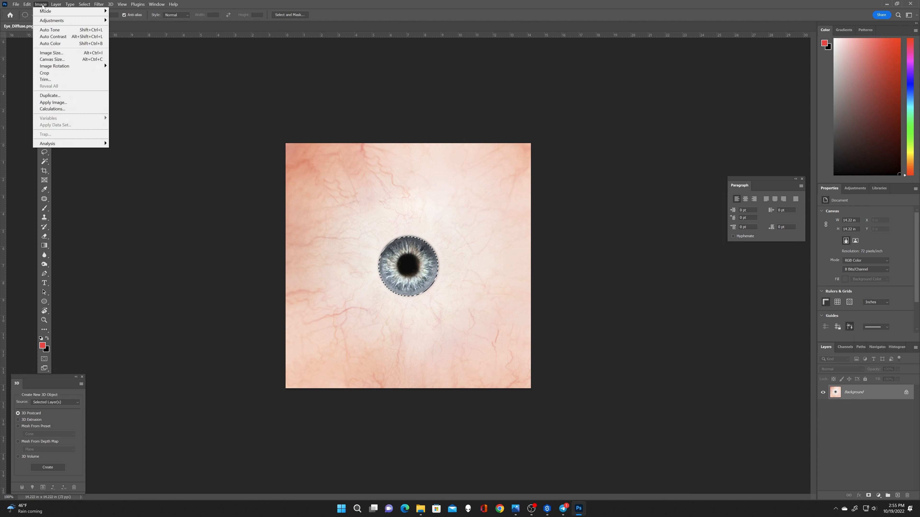
mouse_move(68, 21)
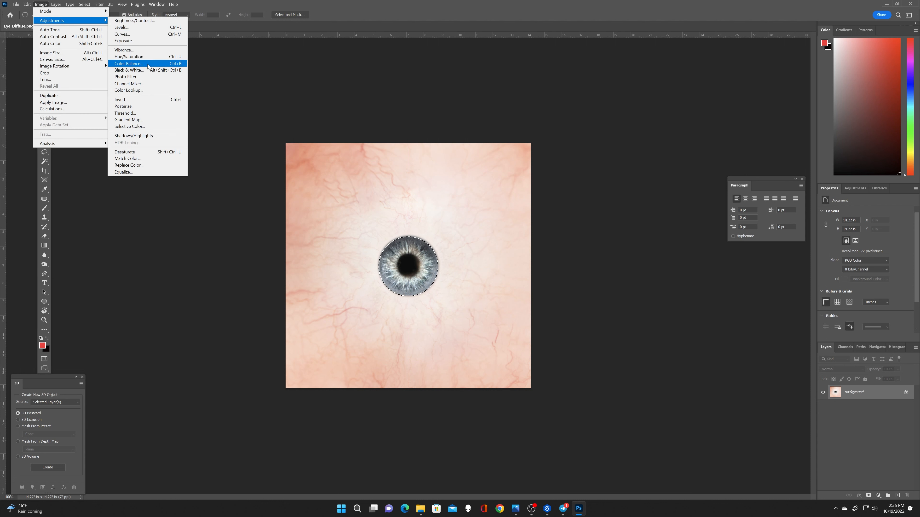
left_click(129, 64)
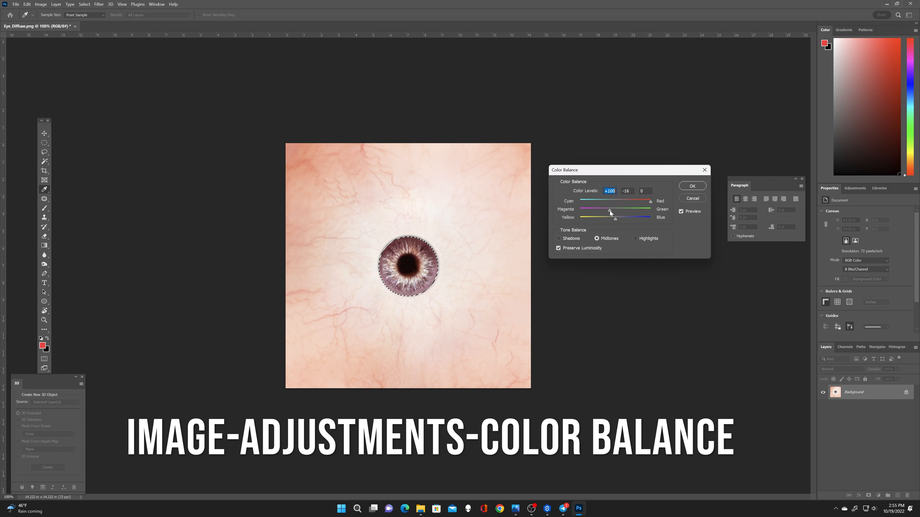
left_click_drag(616, 220, 573, 219)
left_click(691, 186)
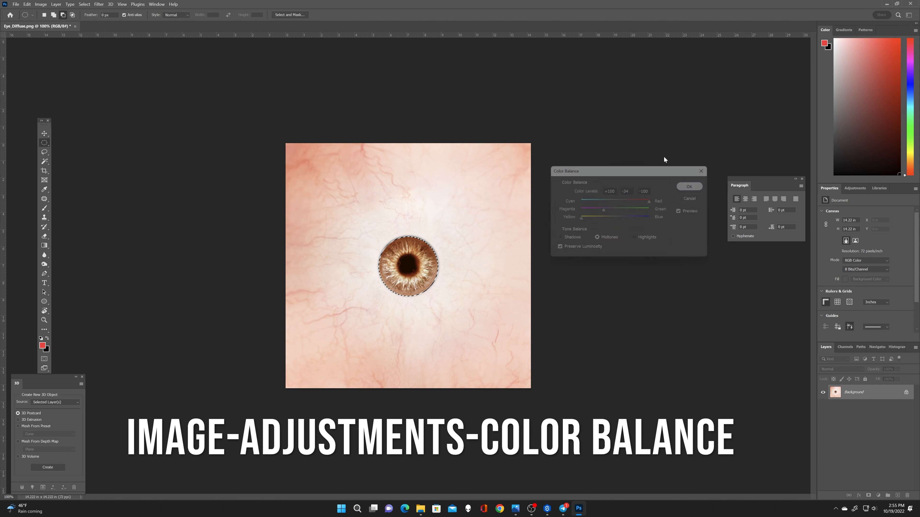
Step: Adjust the selected iris's Hue/Saturation to hue +20, saturation +100 and lightness +18
left_click(41, 4)
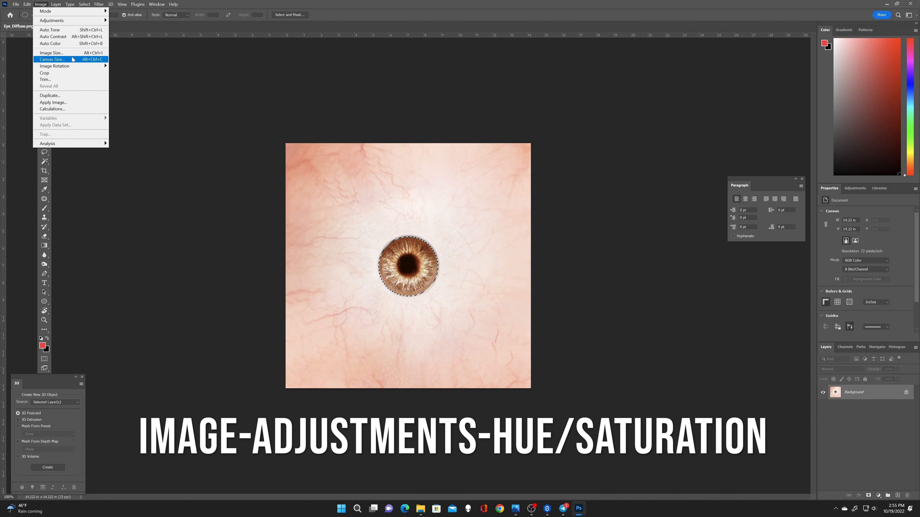
mouse_move(73, 21)
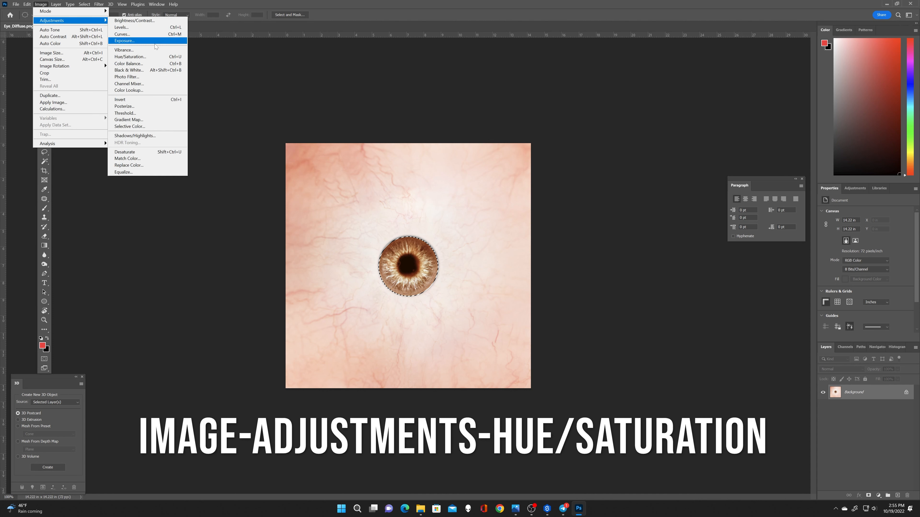
left_click(154, 57)
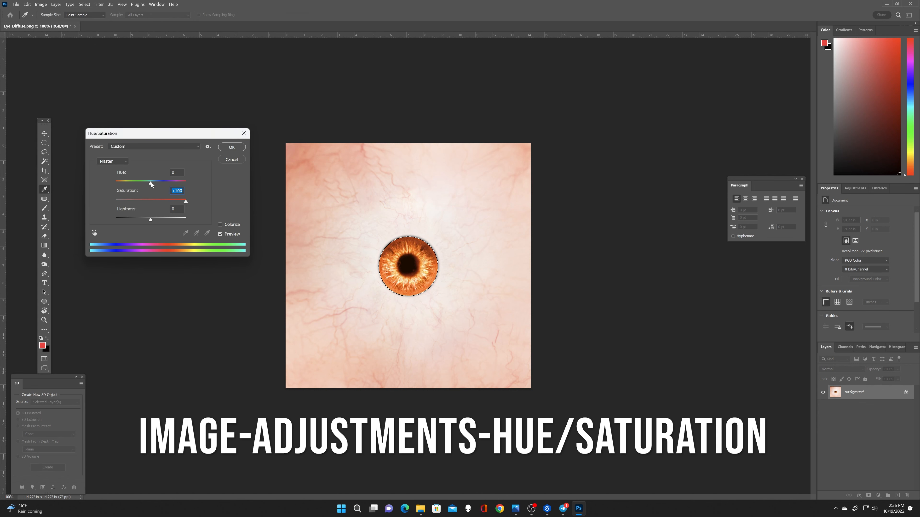
mouse_move(151, 220)
left_mouse_down()
mouse_move(142, 220)
mouse_move(157, 222)
left_mouse_up()
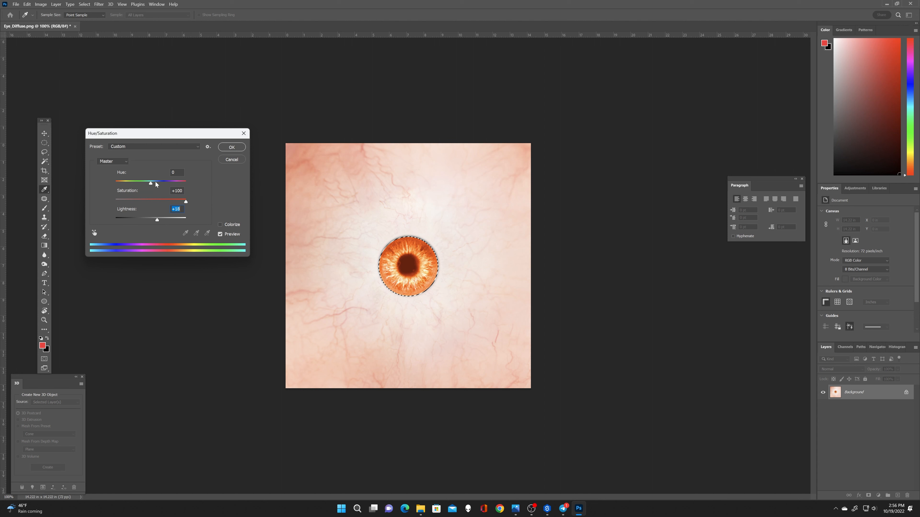
left_click_drag(151, 184, 159, 185)
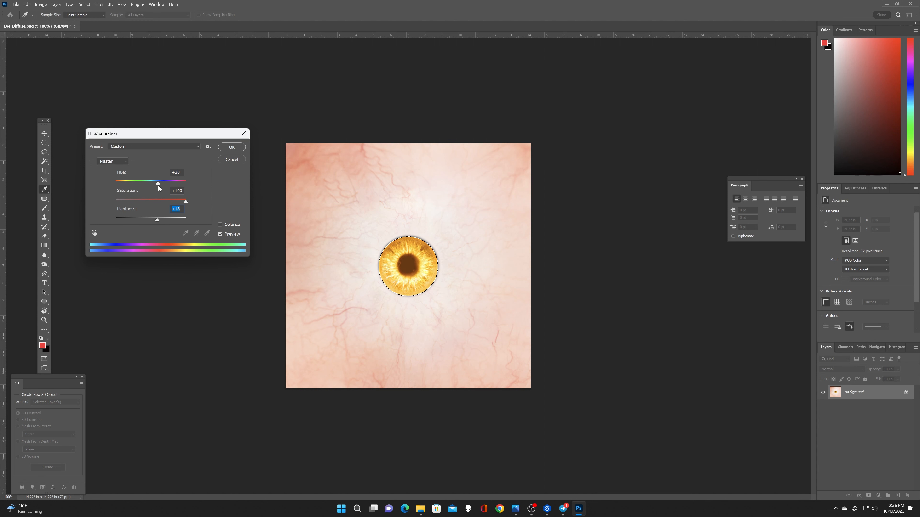
left_click(231, 147)
Step: Add a Levels adjustment layer for the selected iris with shadow input 79 and midtone 0.42
key("m")
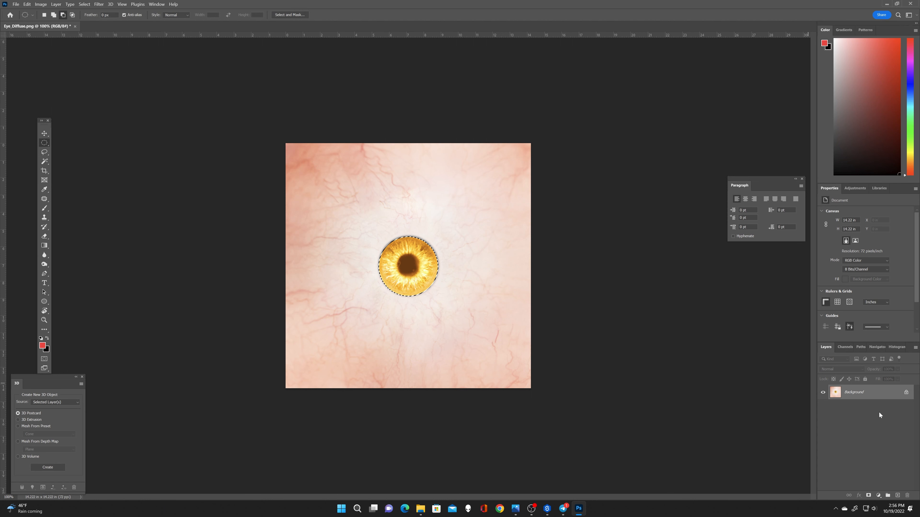
left_click(878, 496)
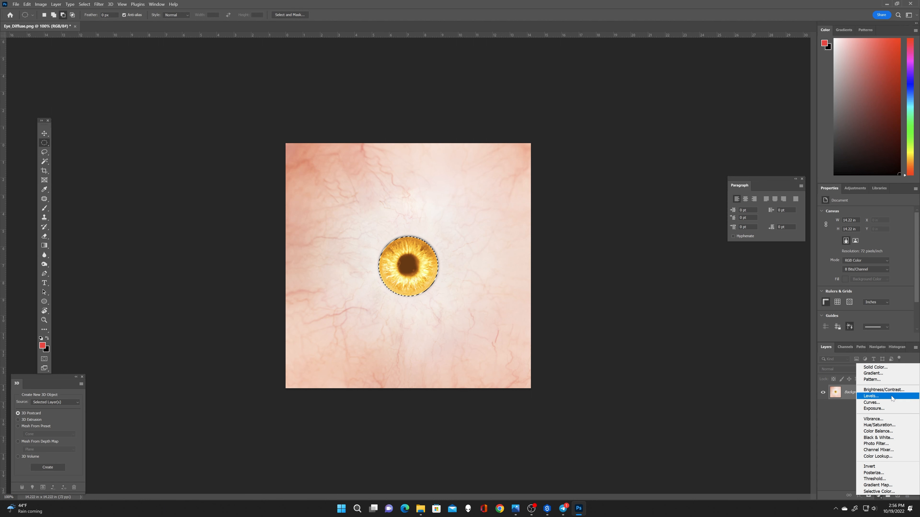
left_click(883, 398)
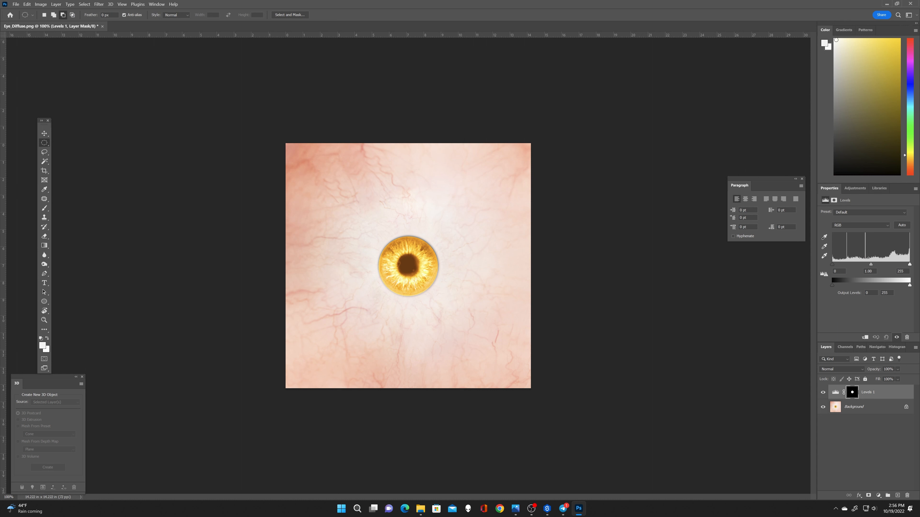
left_click_drag(832, 265, 896, 272)
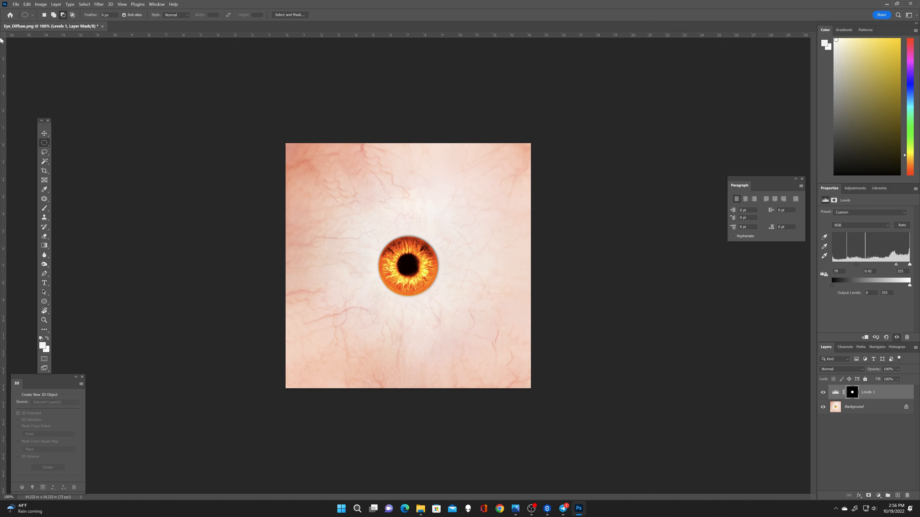
Step: Save a copy of the eye texture as Eye_Diffuse copy.png in the 1007 folder
left_click(16, 4)
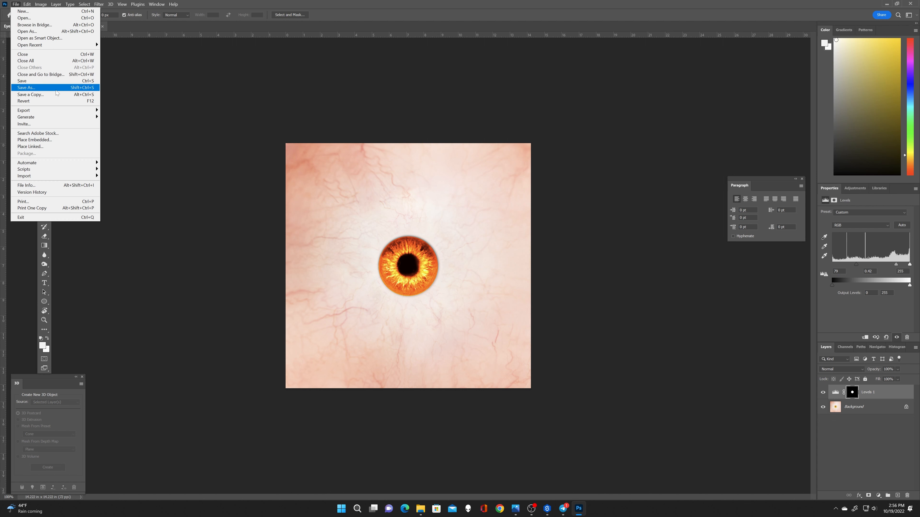
left_click(51, 96)
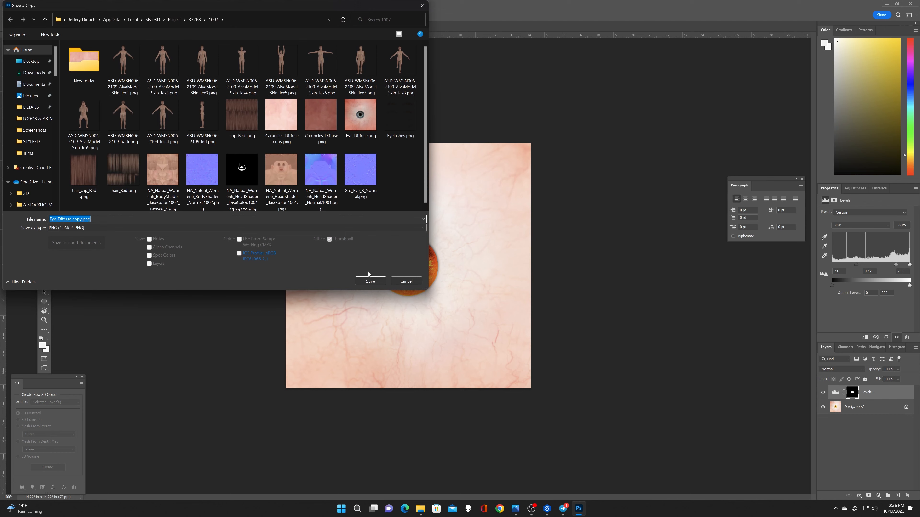
left_click(370, 282)
left_click(479, 156)
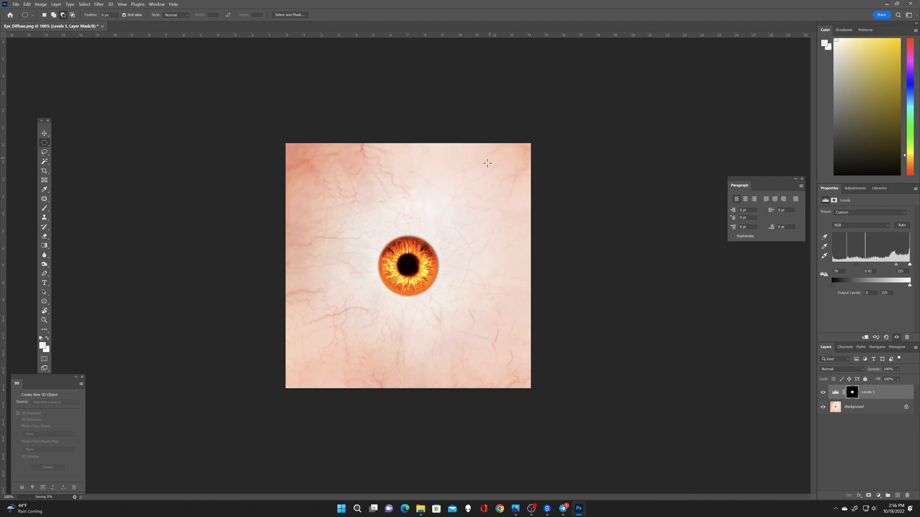
Step: In Style3D, choose the avatar's dress_hair_opencollad… material and bring up its texture file
left_click(547, 508)
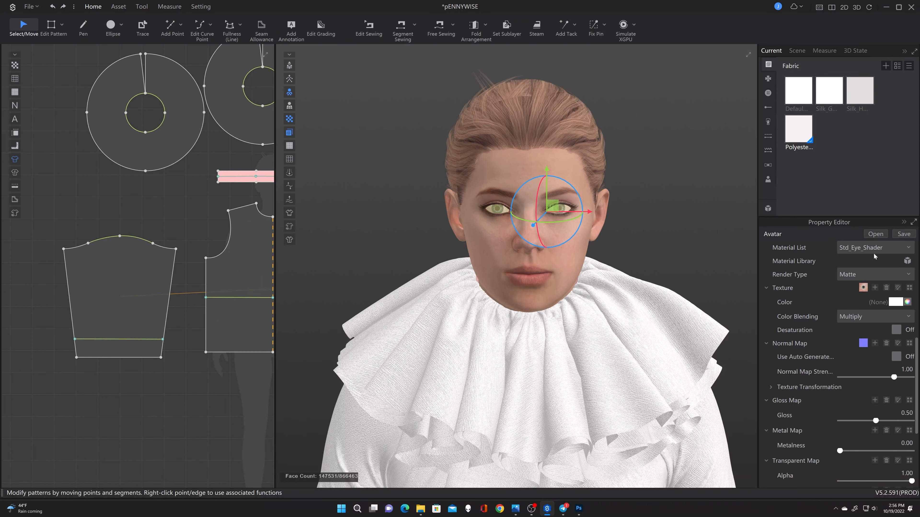
left_click(878, 248)
left_click(877, 288)
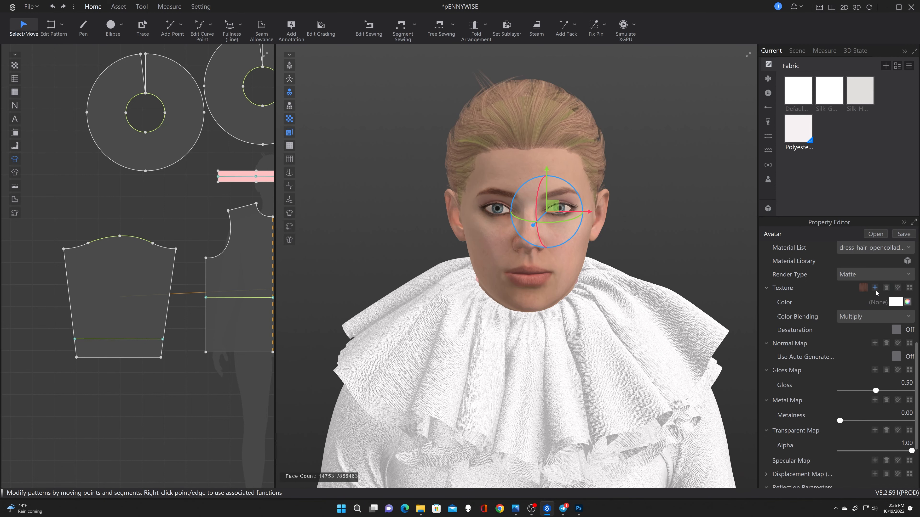
left_click(864, 289)
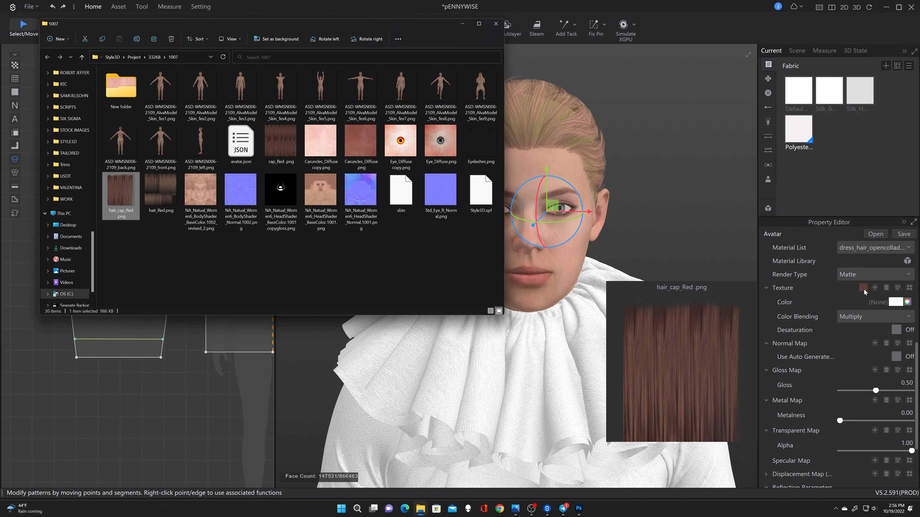
Step: Open hair_cap_Red .png from the texture folder in Adobe Photoshop 2022
right_click(120, 197)
mouse_move(217, 229)
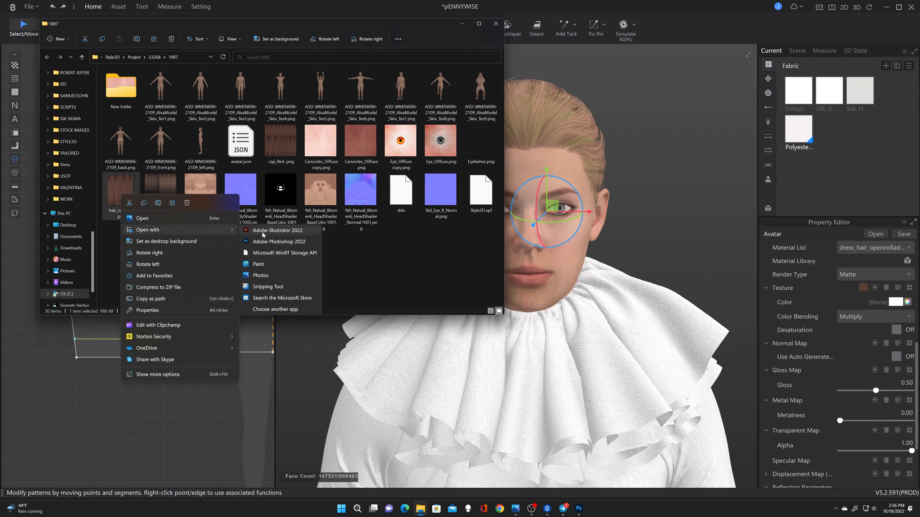
left_click(286, 242)
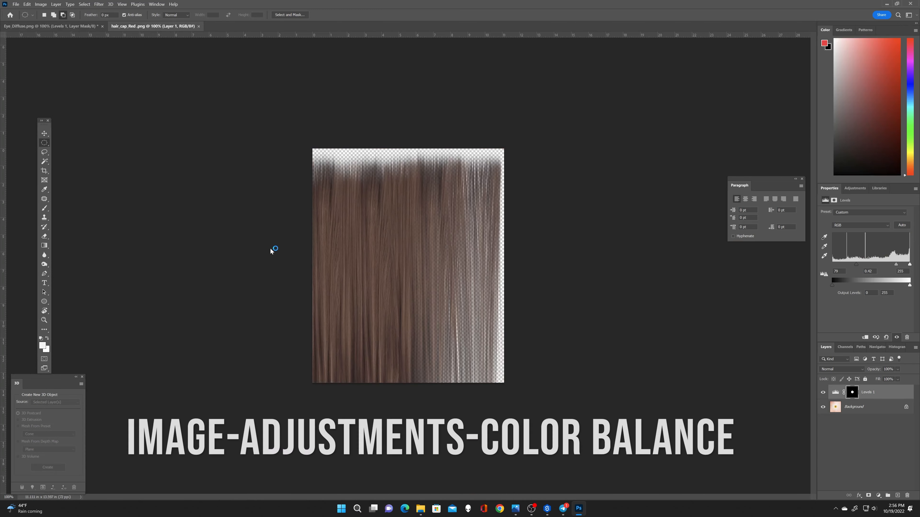
Step: Set the hair cap texture's midtone Color Balance levels to +100, -27 and -100
left_click(41, 5)
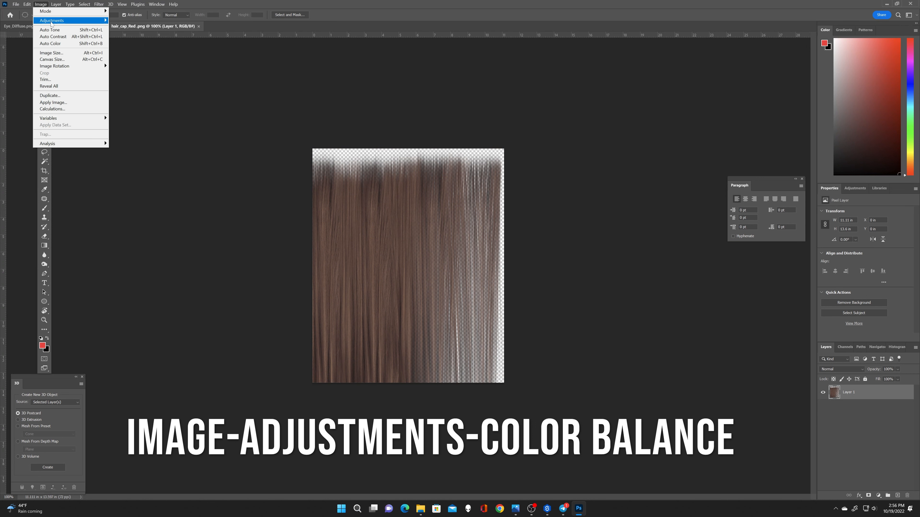
mouse_move(65, 21)
left_click(129, 63)
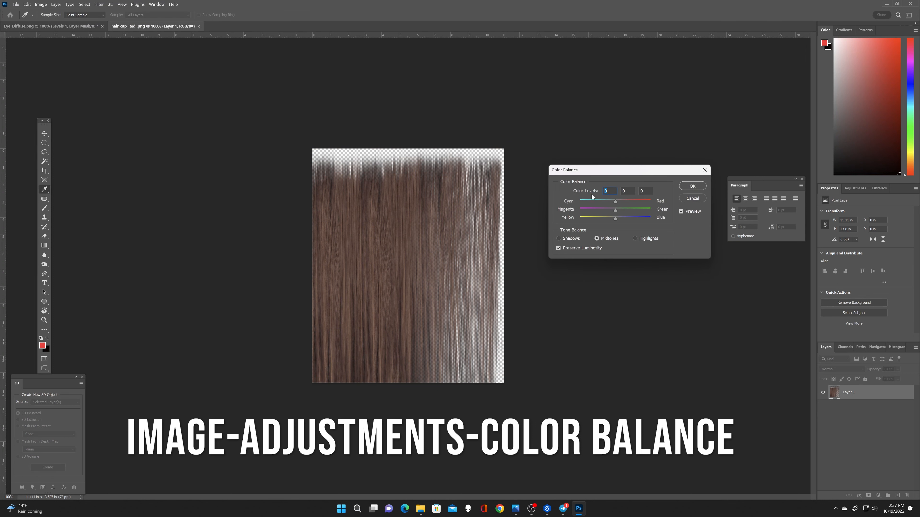
left_click_drag(615, 200, 580, 220)
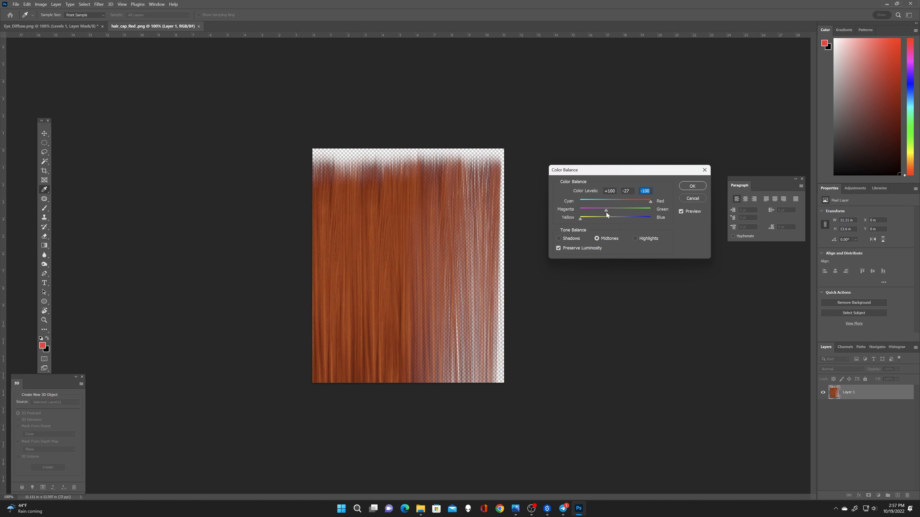
left_click(692, 187)
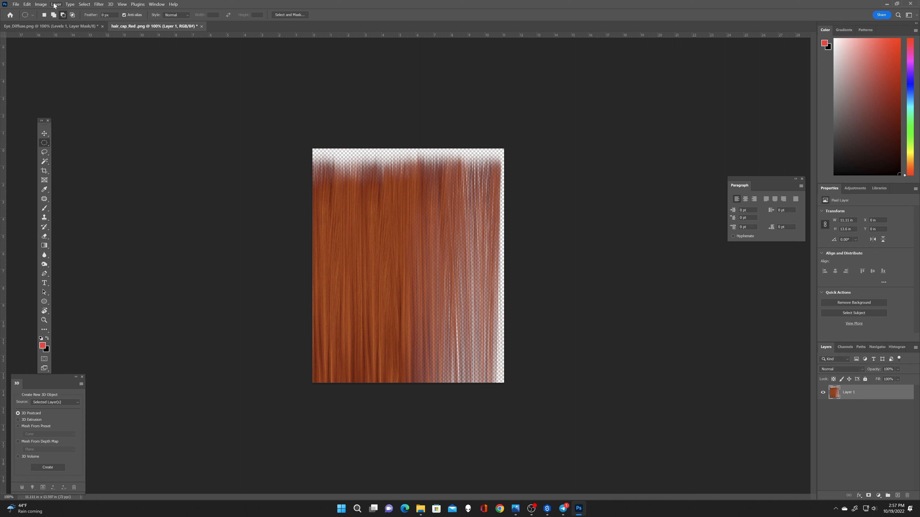
Step: Adjust the hair cap texture's Hue/Saturation to saturation +41 and lightness +20
left_click(41, 5)
mouse_move(55, 21)
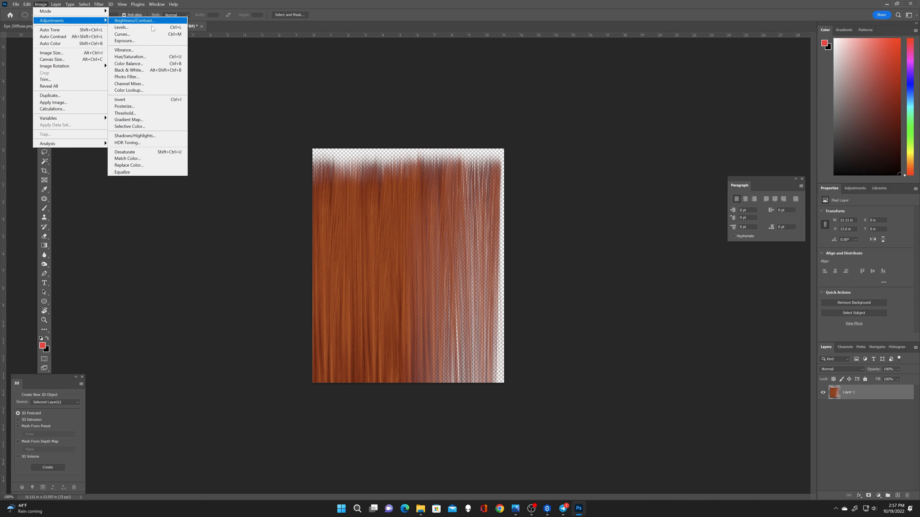
left_click(152, 57)
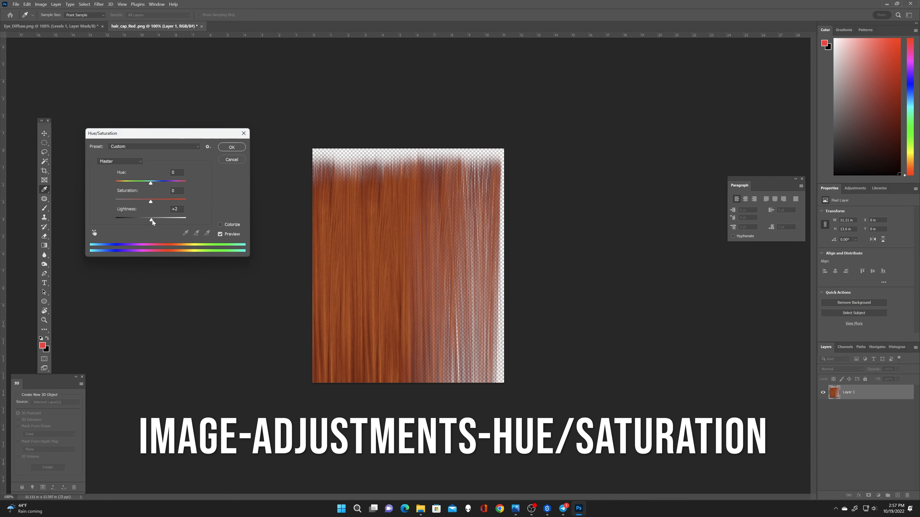
left_click_drag(153, 222, 155, 203)
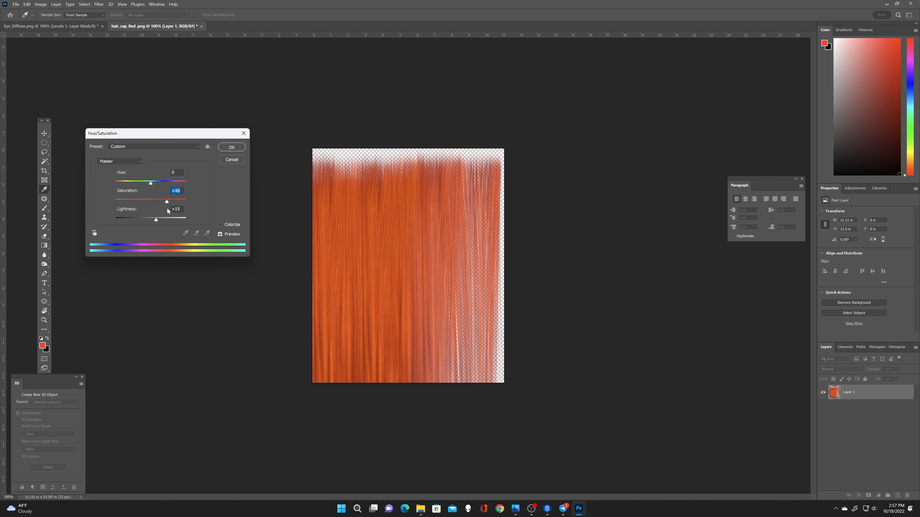
left_click_drag(157, 220, 161, 222)
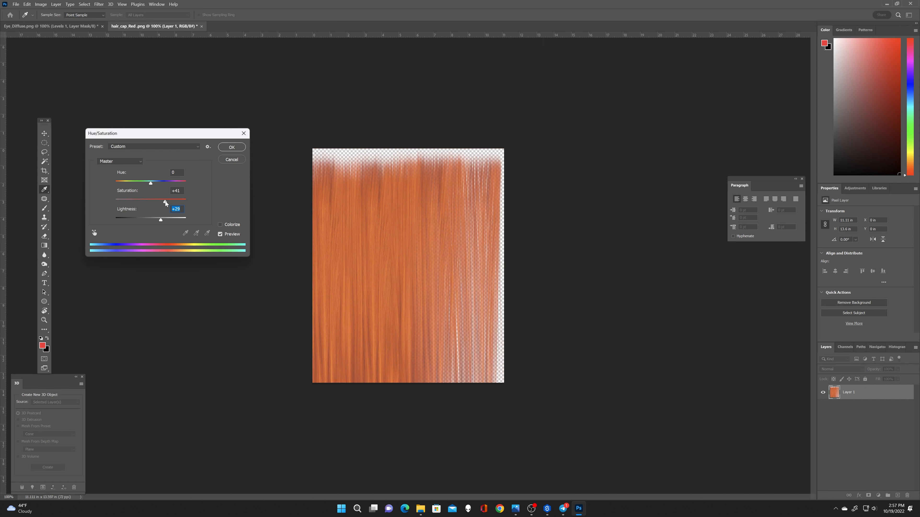
left_click_drag(160, 222, 158, 221)
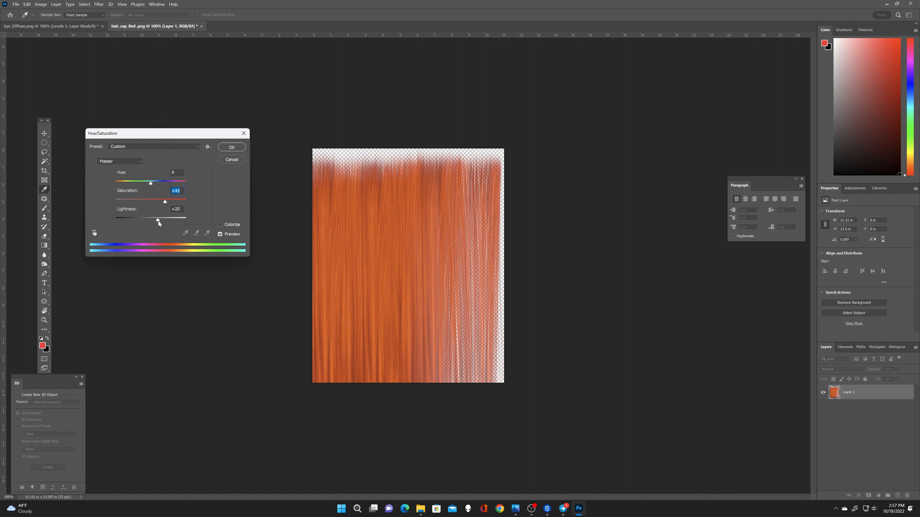
left_click(232, 147)
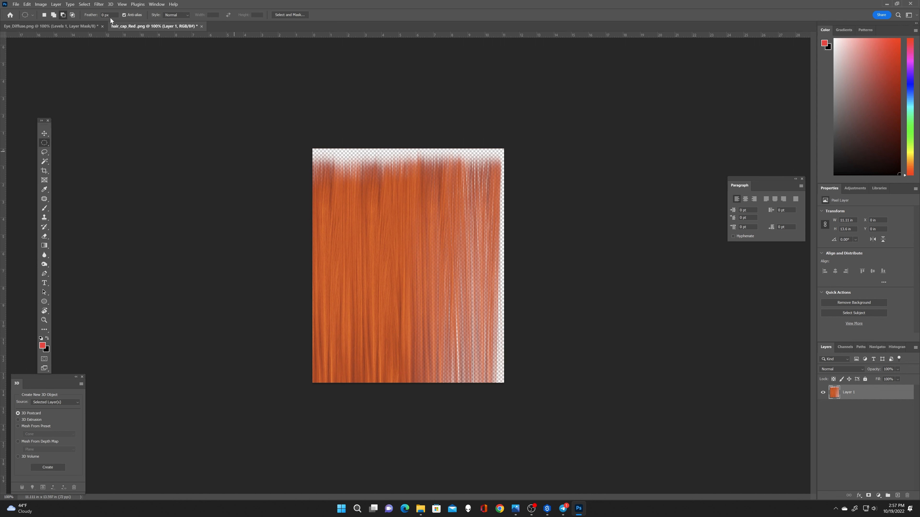
Step: Save a copy of the hair texture as hair_cap_Red copy.png with the large file size (fastest saving) option
left_click(16, 4)
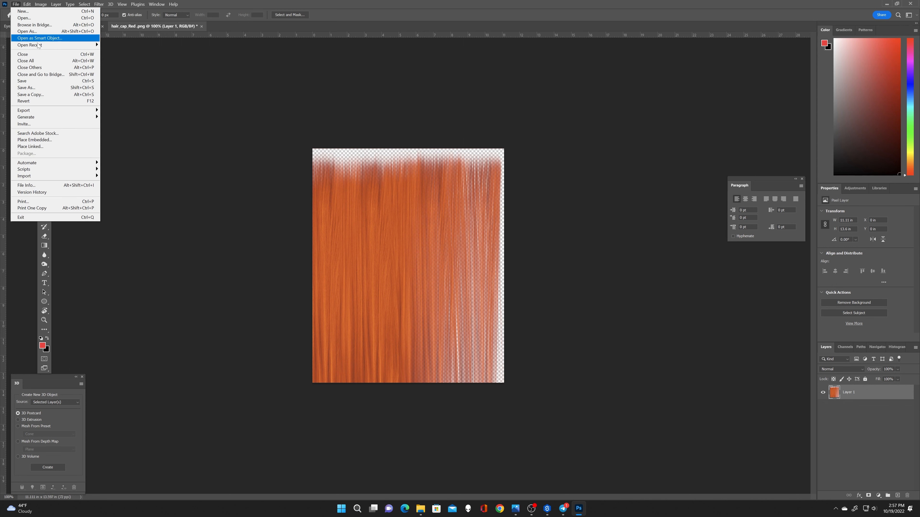
left_click(61, 94)
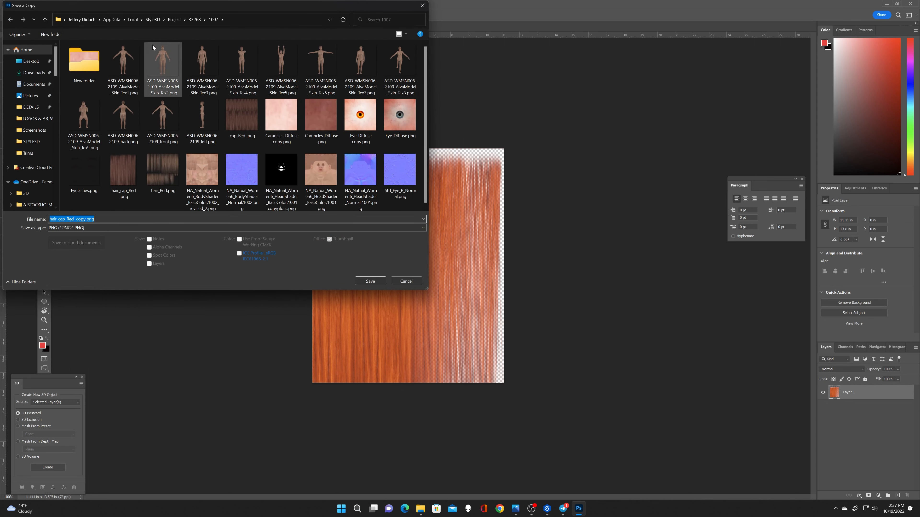
left_click(370, 281)
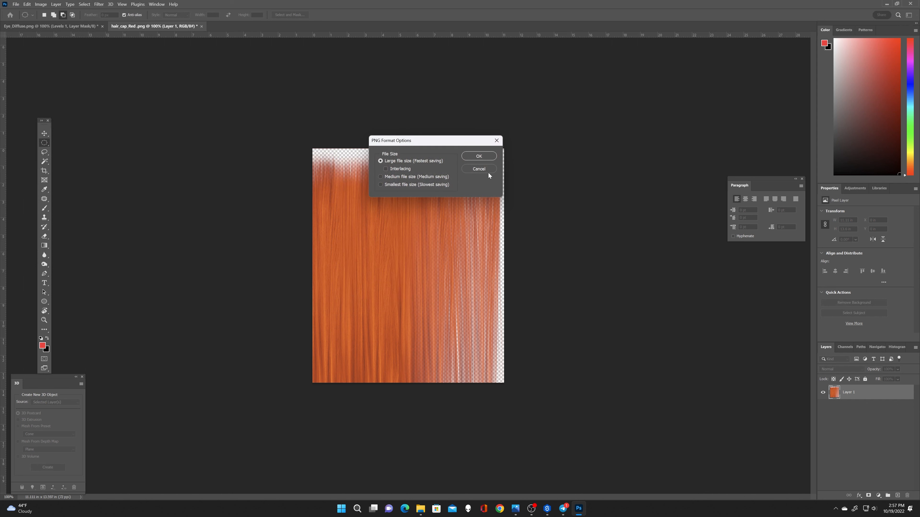
left_click(478, 156)
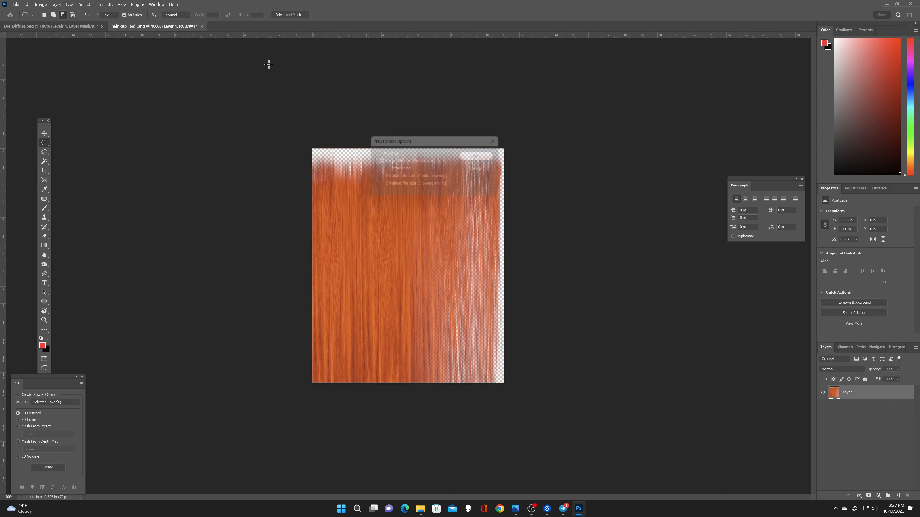
Step: Close hair_cap_Red .png without saving changes and switch to Style3D
left_click(202, 26)
left_click(481, 190)
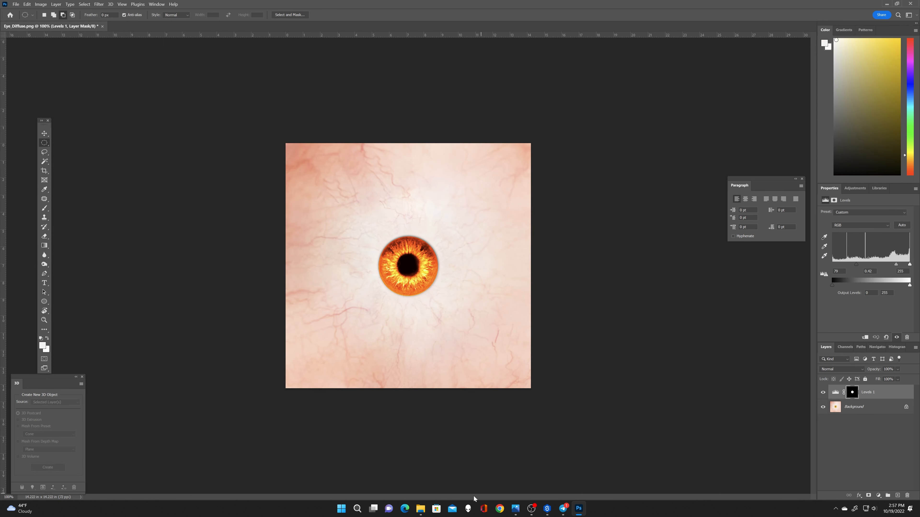
left_click(546, 512)
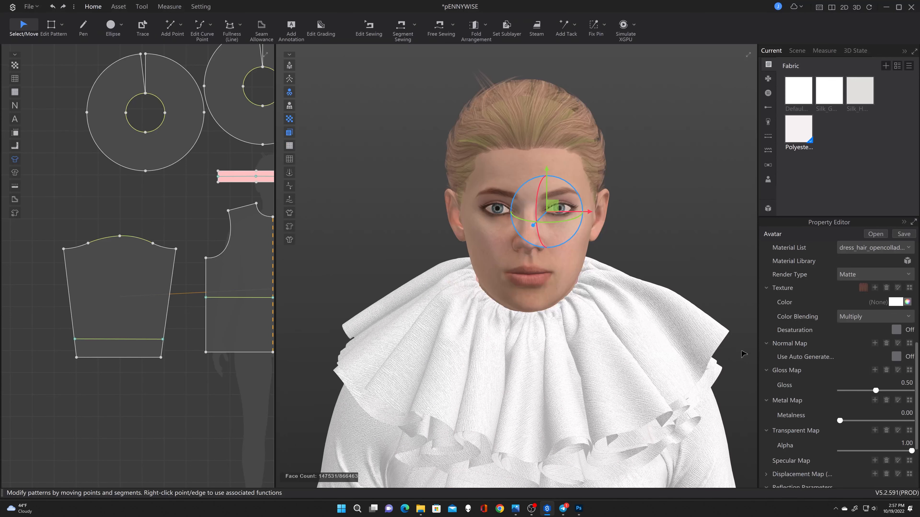
Step: Select the avatar's next dress_hair_opencollada material and open its cap_Red .png texture from the texture folder in Adobe Photoshop 2022
left_click(891, 247)
left_click(880, 296)
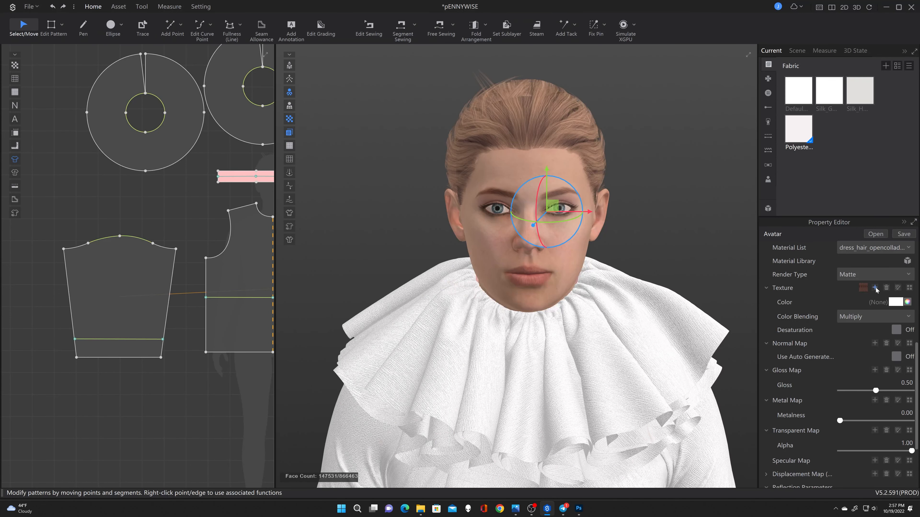
mouse_move(865, 287)
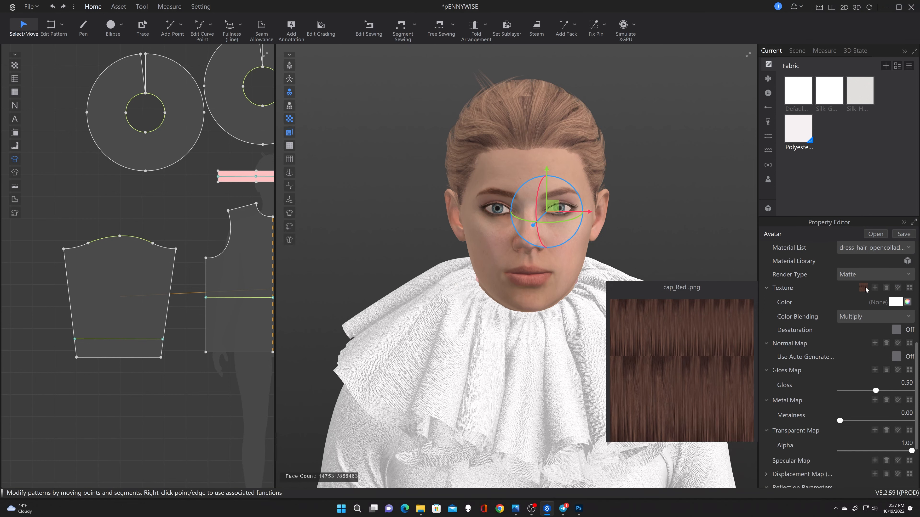
left_click(865, 287)
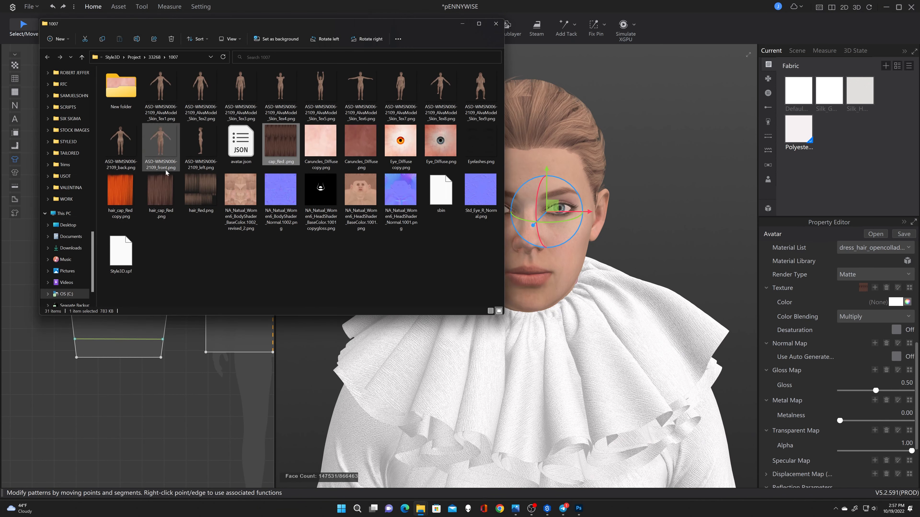
right_click(287, 144)
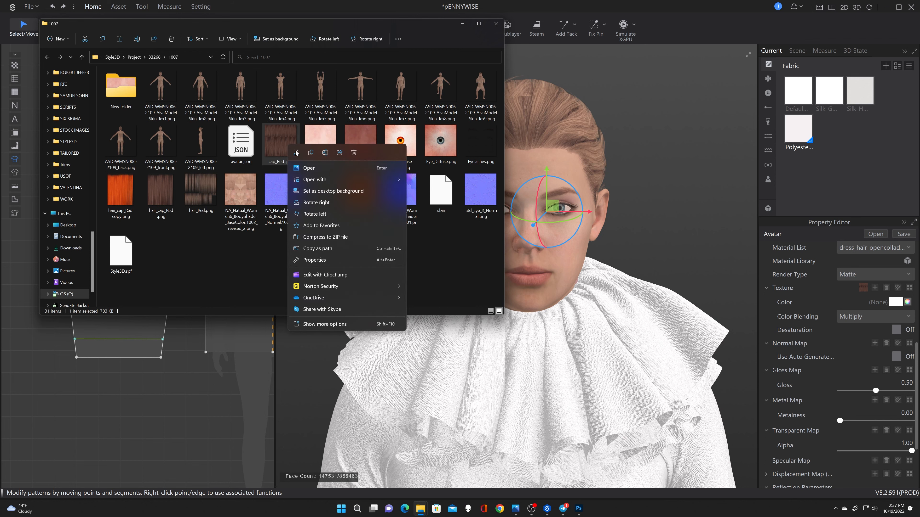
mouse_move(330, 183)
left_click(436, 192)
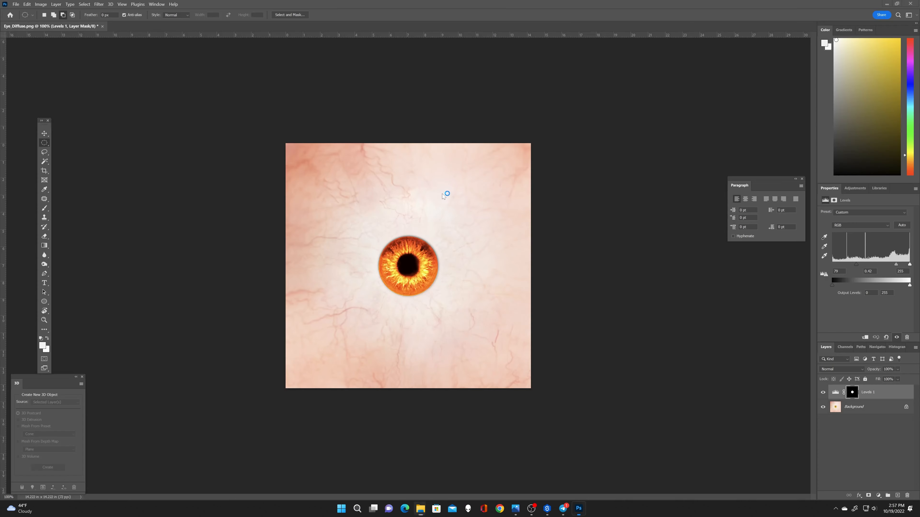
Step: Set the cap_Red .png texture's midtone Color Balance levels to +100, -20 and -100
left_click(43, 5)
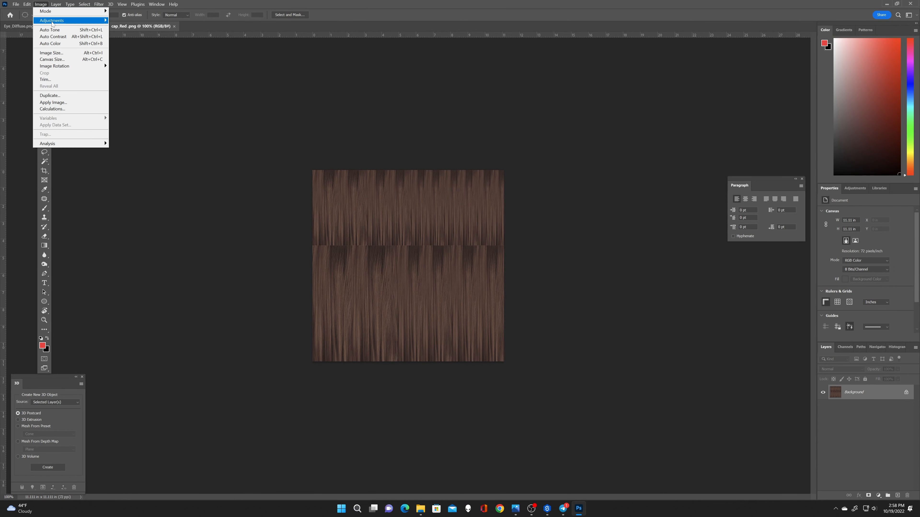
mouse_move(54, 21)
left_click(128, 64)
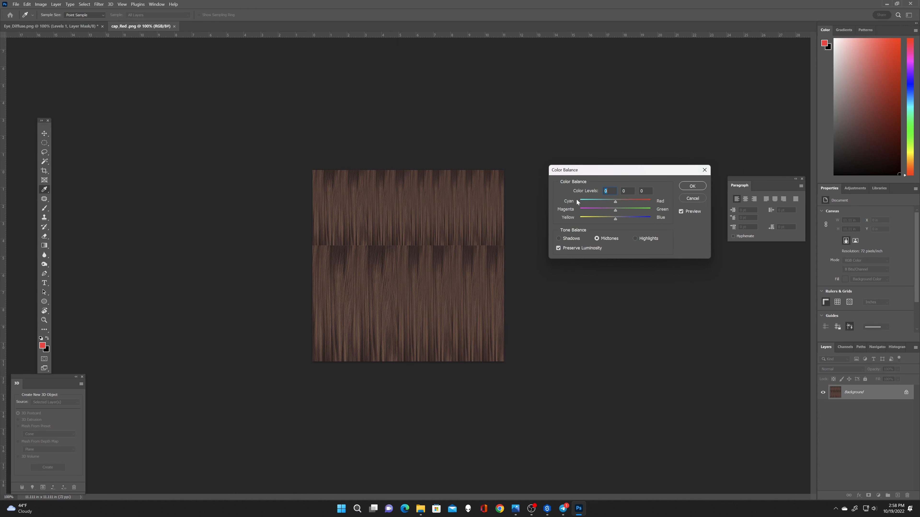
left_click_drag(615, 201, 572, 221)
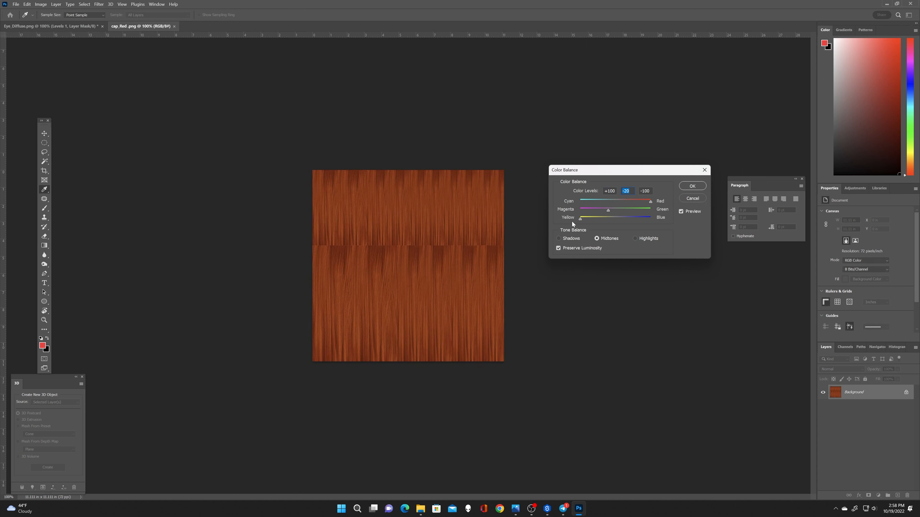
key("Return")
key("m")
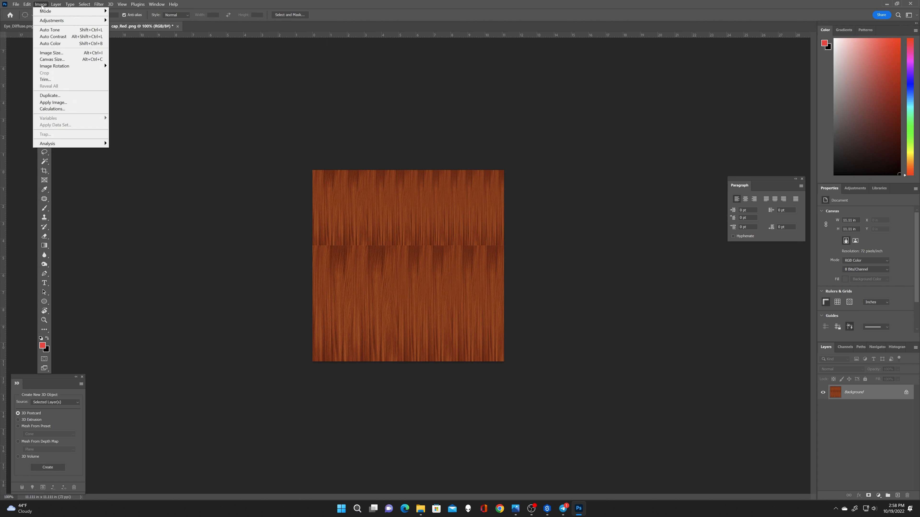
Step: Adjust the cap_Red .png texture's Hue/Saturation with saturation +61 and a raised lightness for a bright orange
left_click(40, 4)
mouse_move(51, 23)
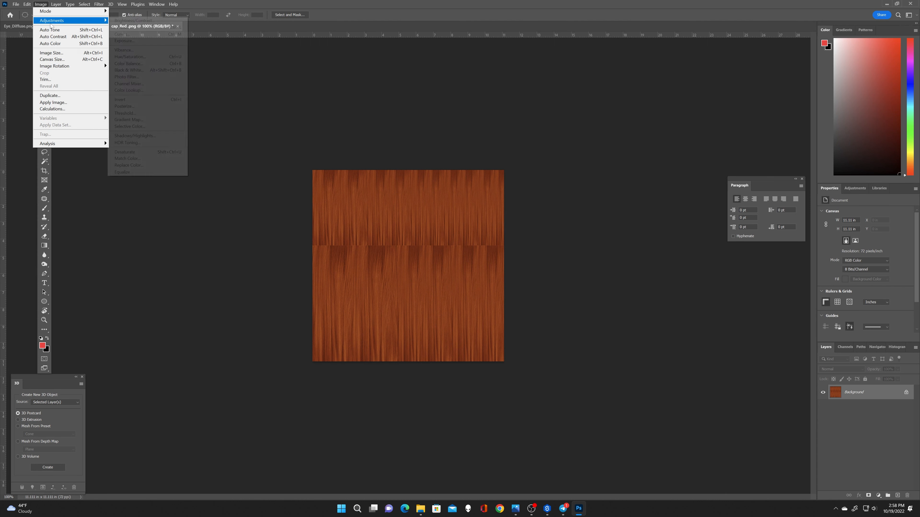
left_click(148, 59)
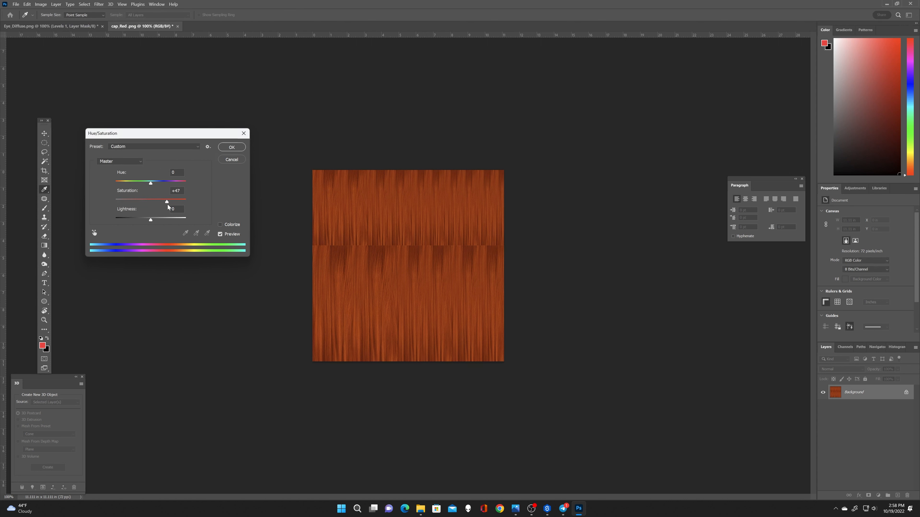
left_click_drag(148, 220, 160, 224)
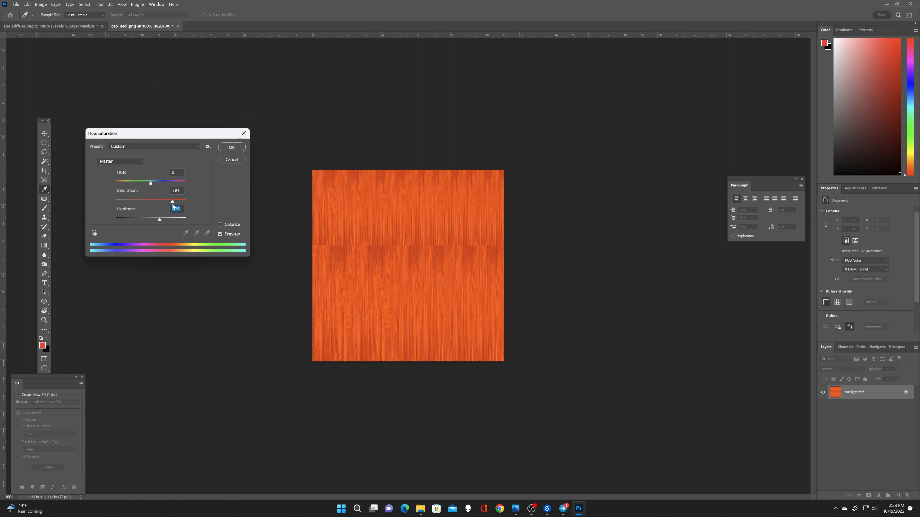
left_click_drag(161, 222, 163, 223)
left_click(232, 147)
key("m")
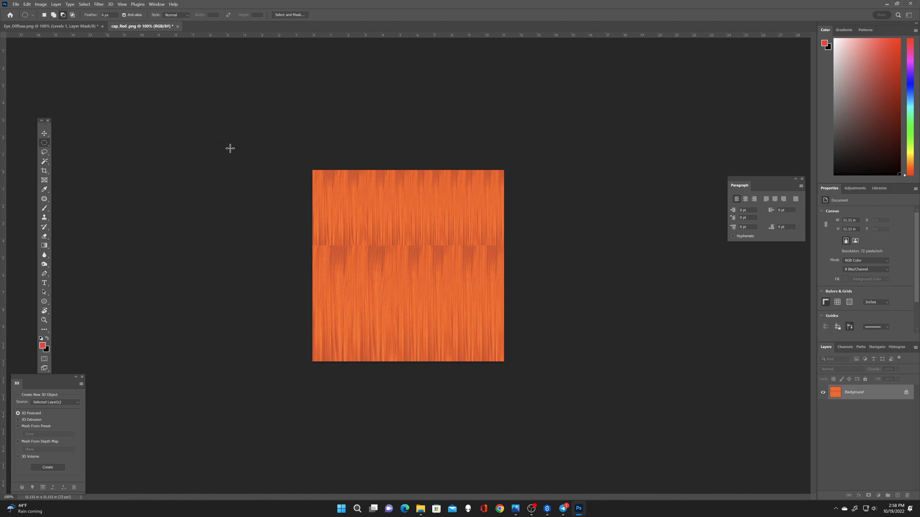
Step: Save a copy of the cap texture as cap_Red copy.png with the large file size (fastest saving) option
left_click(16, 4)
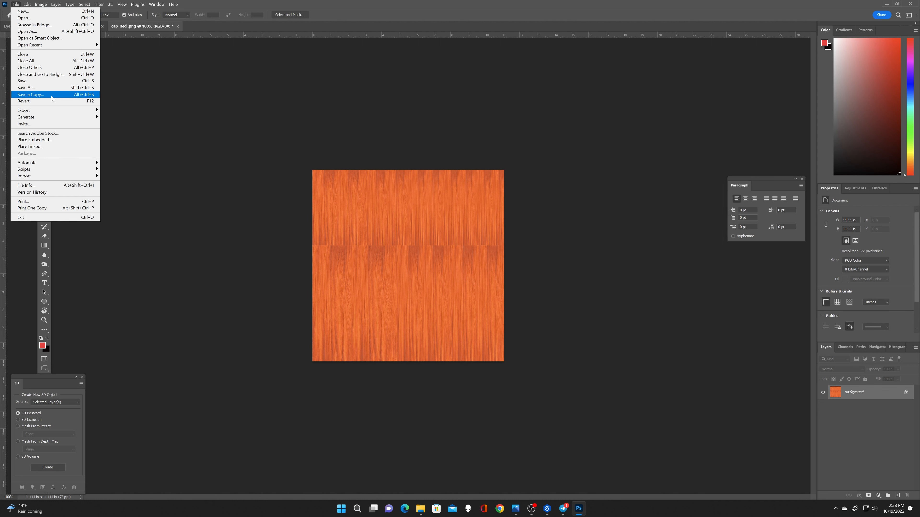
left_click(36, 99)
left_click(366, 279)
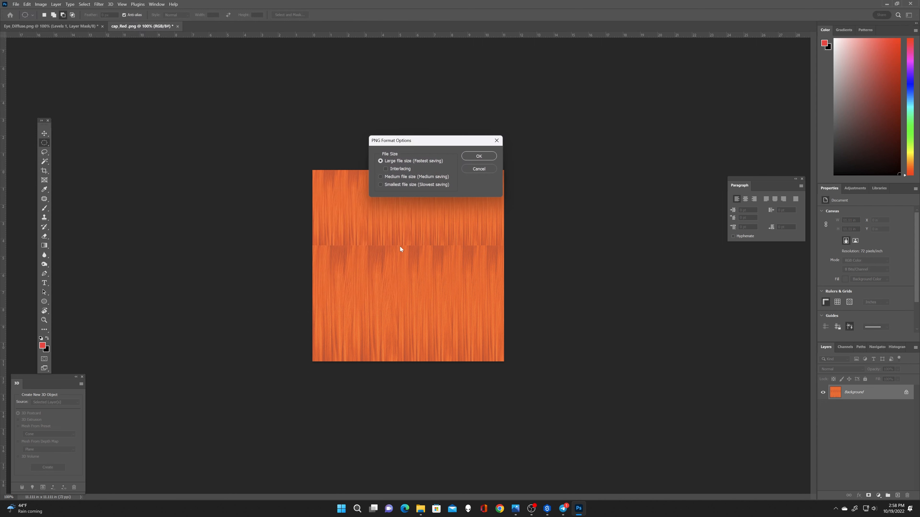
left_click(486, 159)
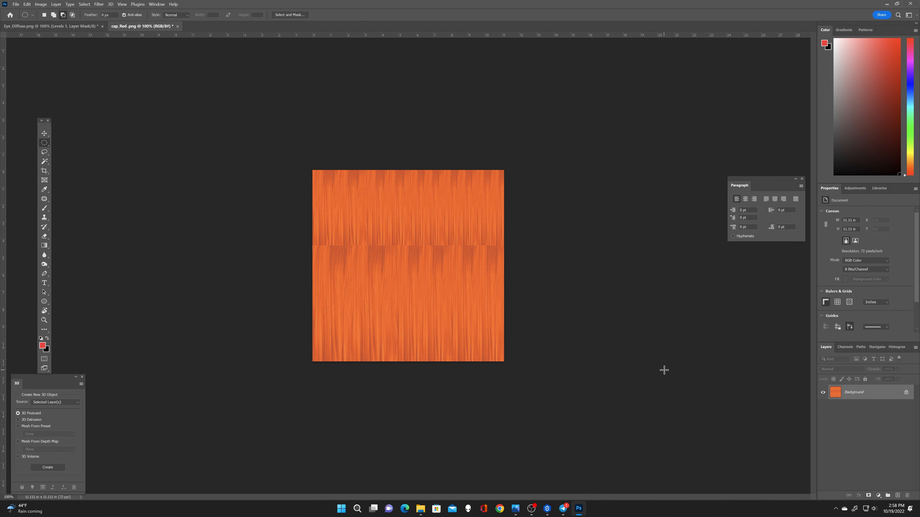
Step: Close cap_Red .png without saving changes and return to Style3D
left_click(177, 27)
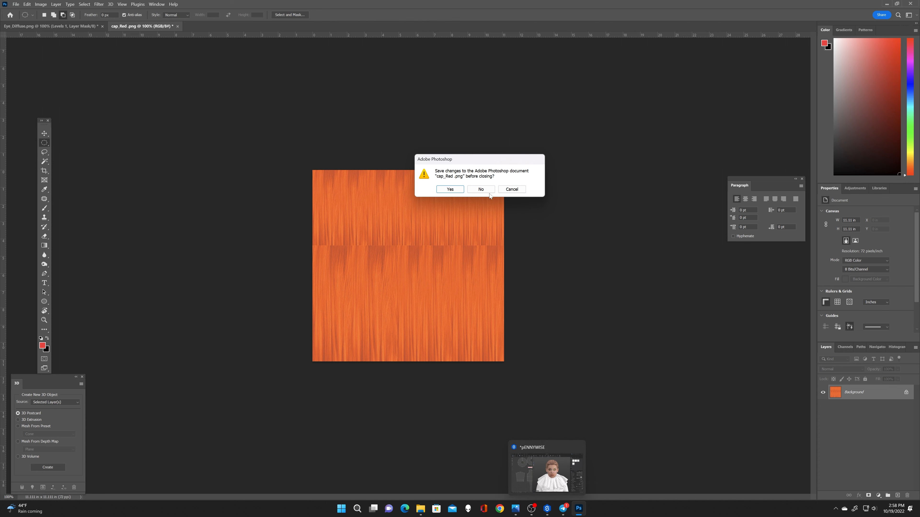
key("n")
left_click(548, 511)
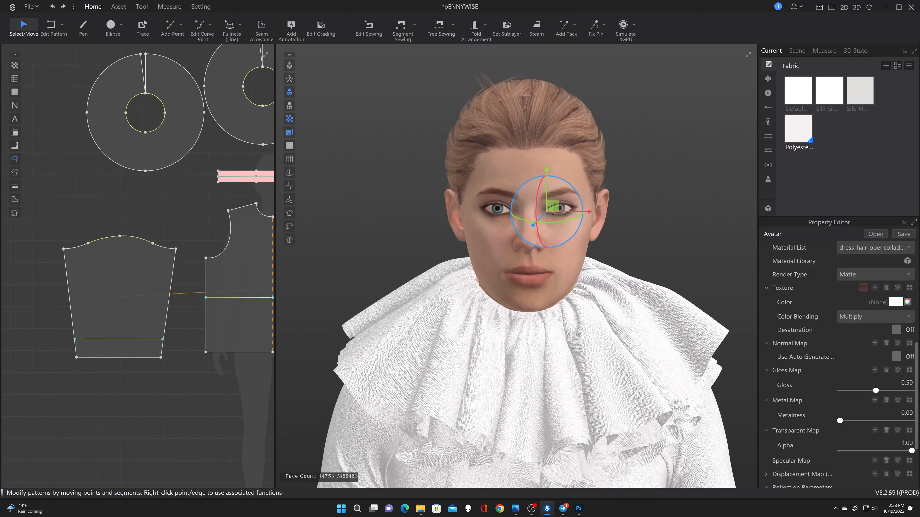
Step: Select the avatar hair material that uses hair_Red.png and open that texture in Adobe Photoshop 2022
left_click(880, 249)
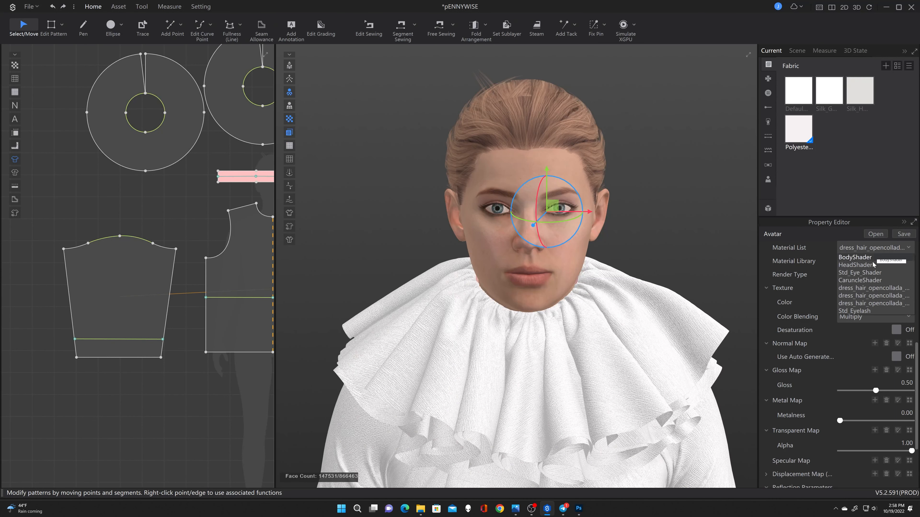
left_click(865, 290)
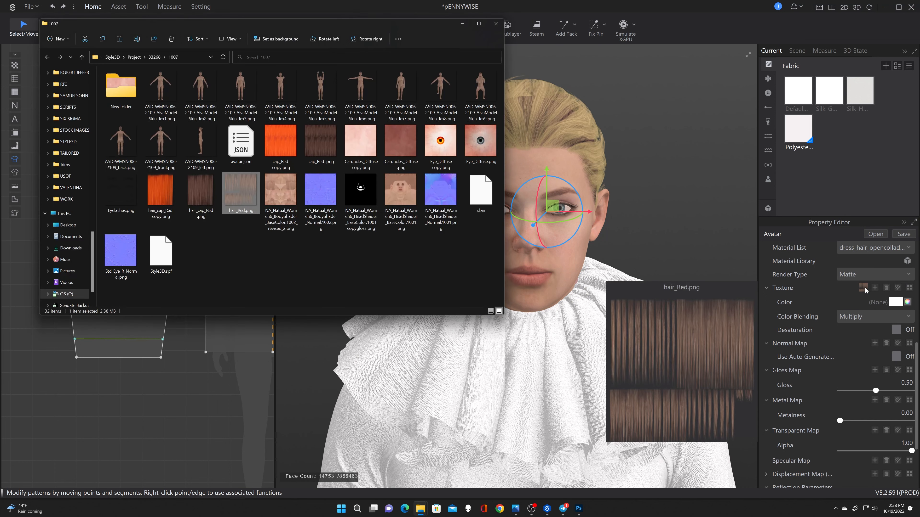
right_click(248, 200)
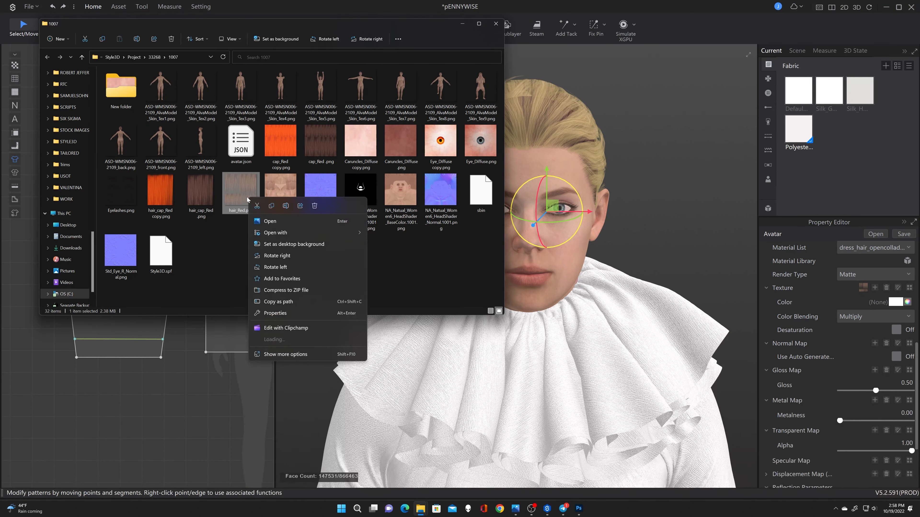
mouse_move(290, 233)
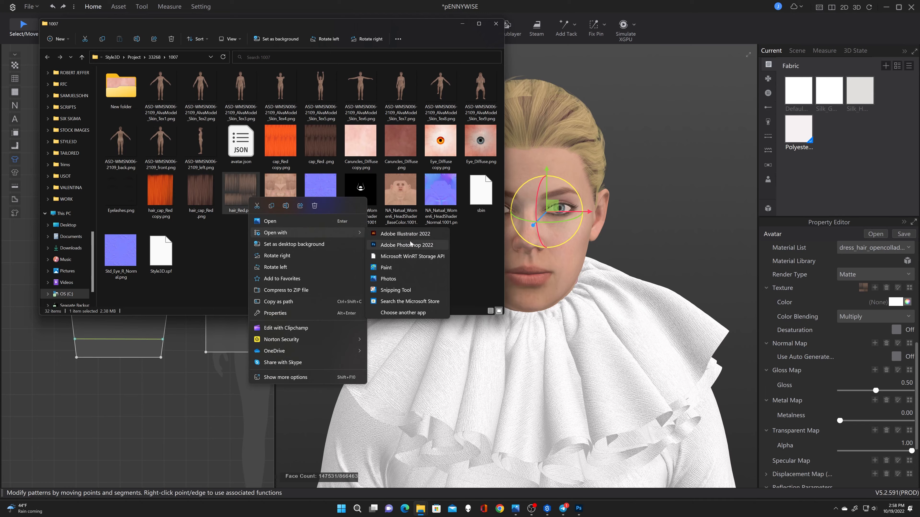
left_click(407, 245)
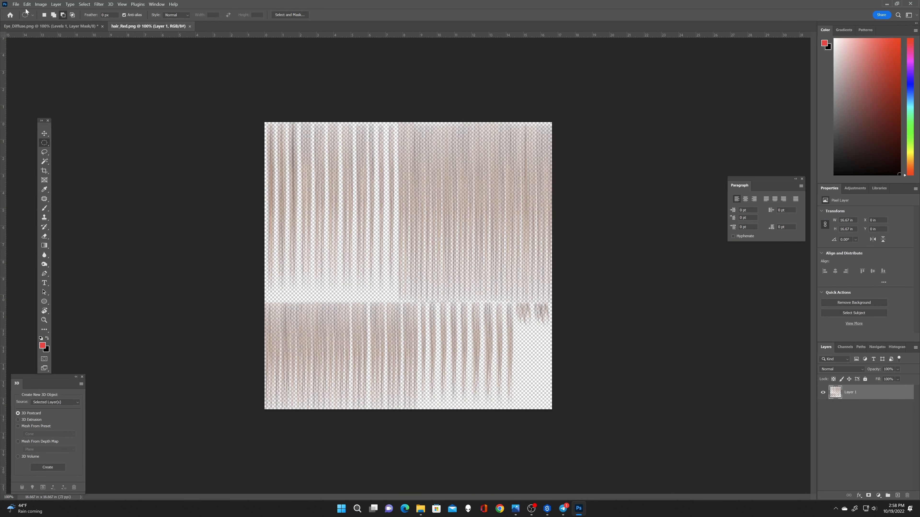
Step: Shift the hair_Red.png texture's midtones fully toward red and yellow with Color Balance
left_click(41, 4)
mouse_move(73, 21)
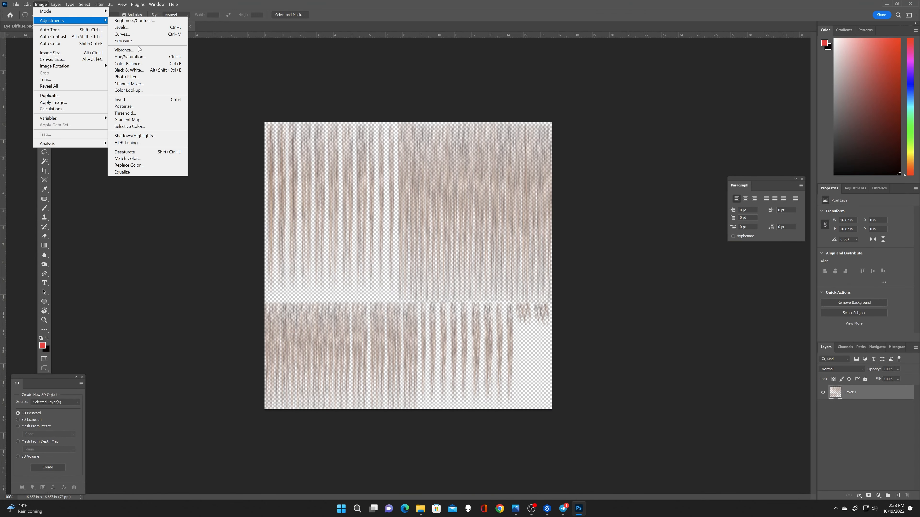
left_click(145, 65)
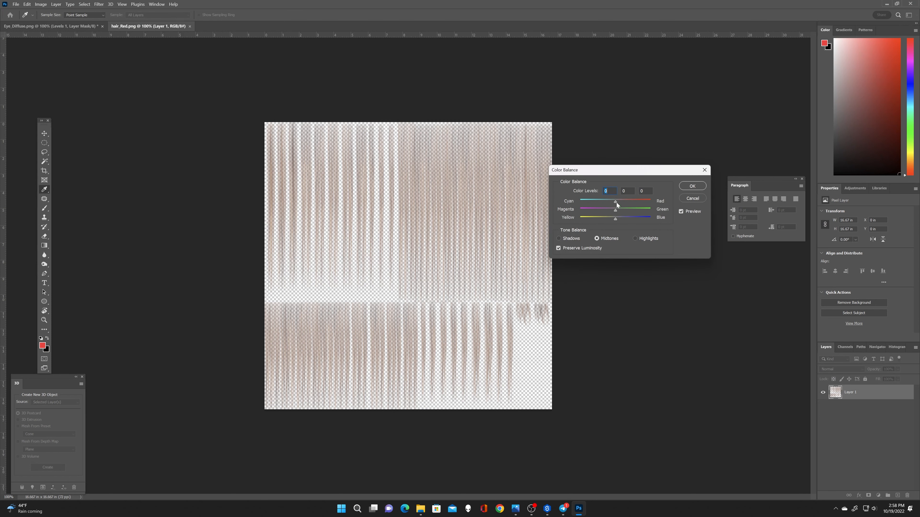
left_click_drag(615, 201, 663, 204)
left_click_drag(615, 219, 579, 222)
left_click(693, 186)
Step: Raise the hair_Red.png texture's saturation and lightness with a Hue/Saturation adjustment
left_click(70, 4)
mouse_move(41, 4)
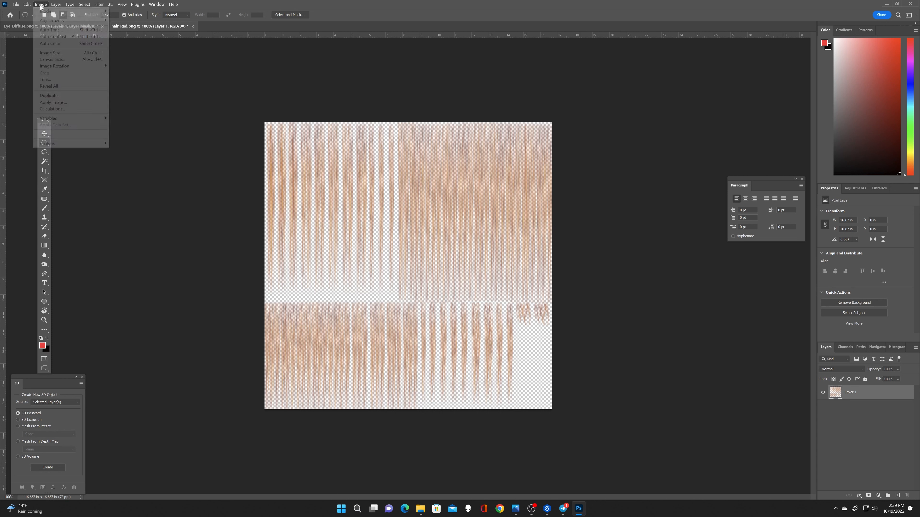
mouse_move(54, 21)
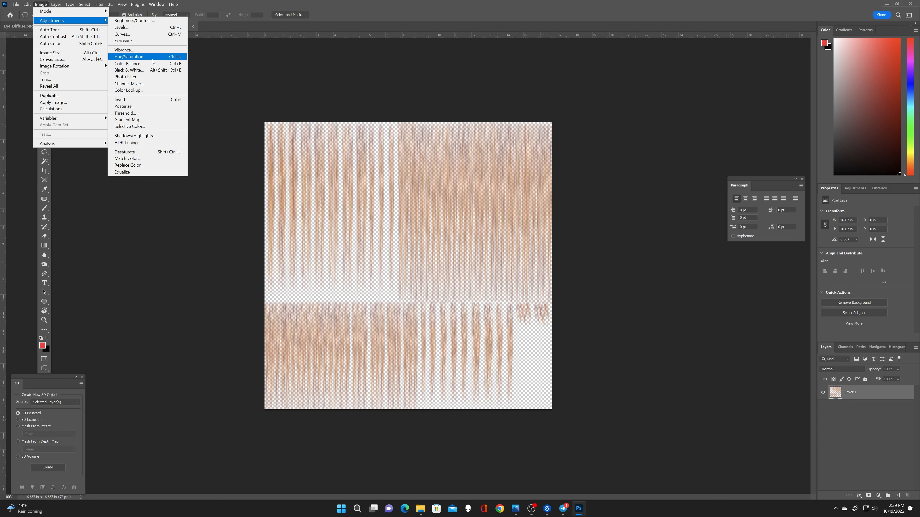
left_click(150, 57)
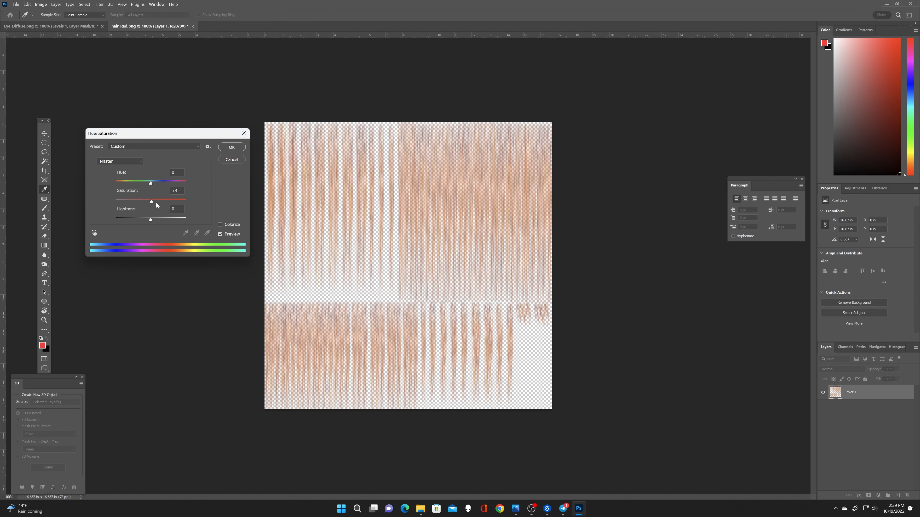
left_click_drag(150, 219, 156, 222)
left_click(231, 159)
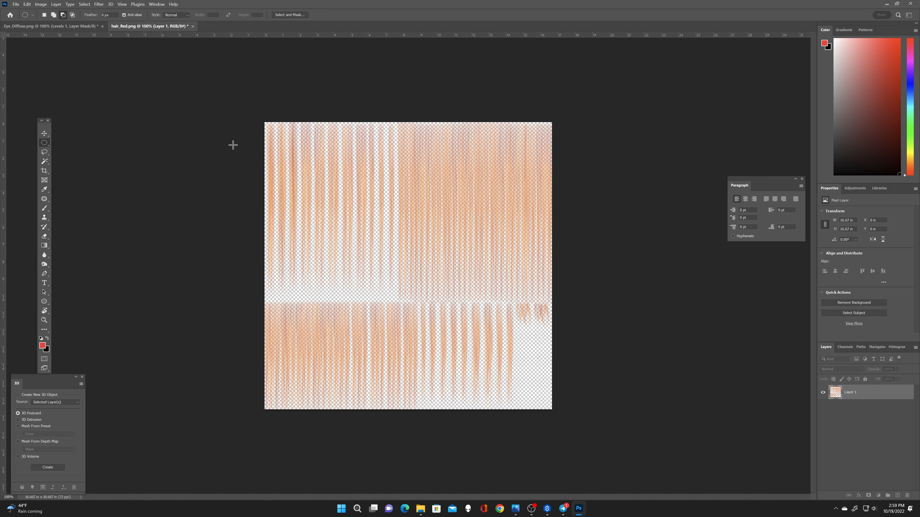
Step: Save a PNG copy of hair_Red.png with the large file size (fastest saving) option and close the original without saving
left_click(15, 4)
left_click(61, 95)
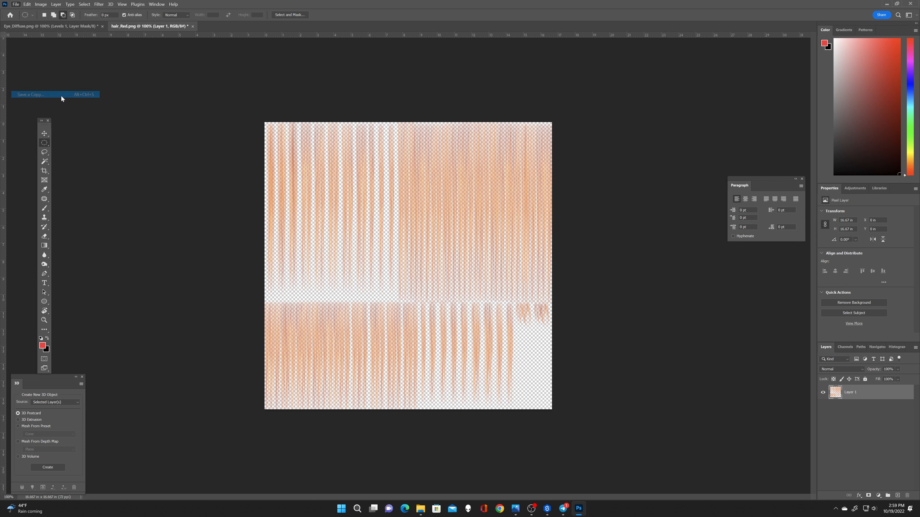
left_click(370, 281)
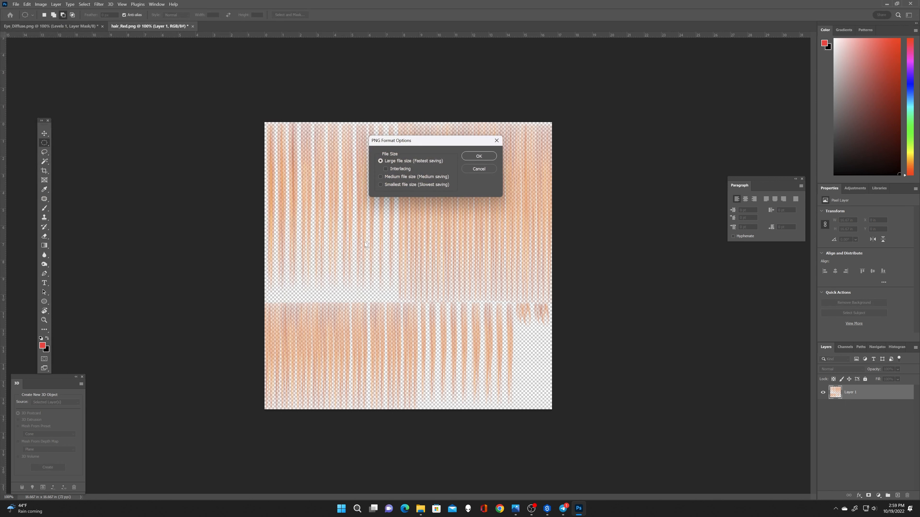
left_click(479, 155)
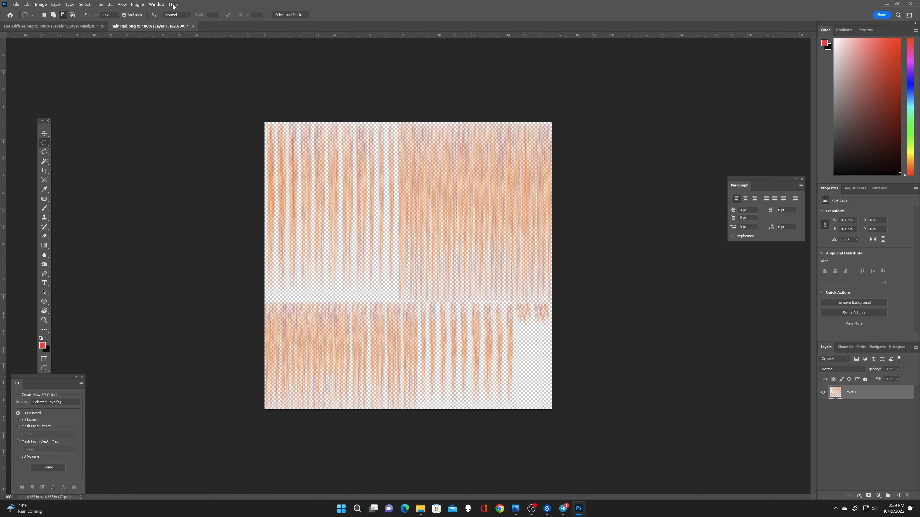
left_click(193, 26)
left_click(482, 190)
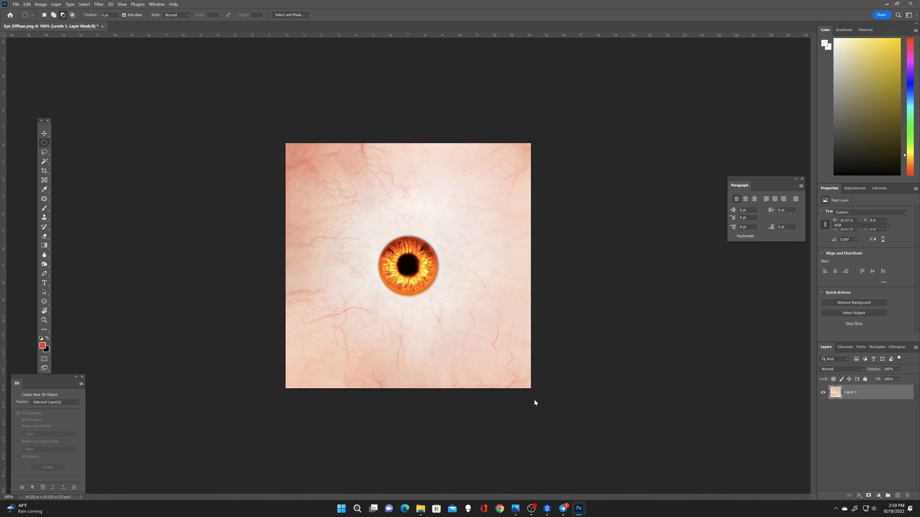
Step: Switch to Style3D, select the avatar's BodyShader material and open its base colour texture in Adobe Photoshop 2022
left_click(576, 471)
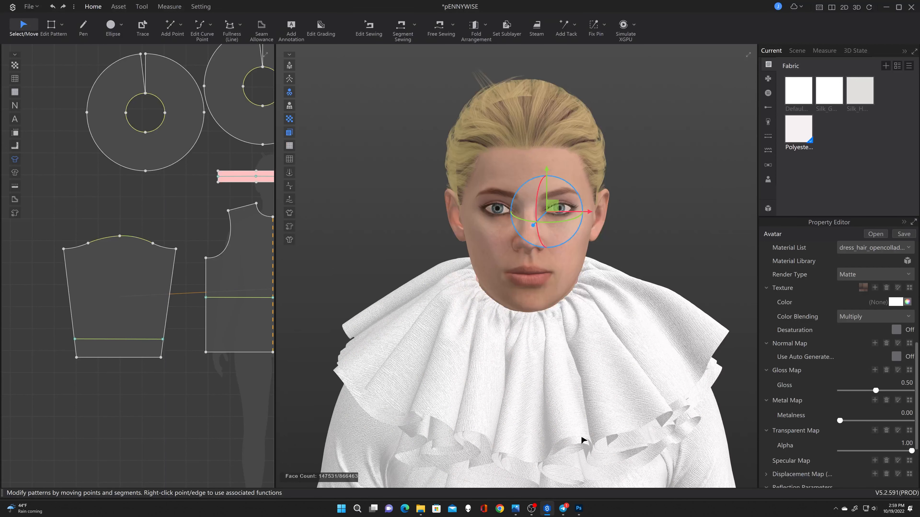
left_click(574, 260)
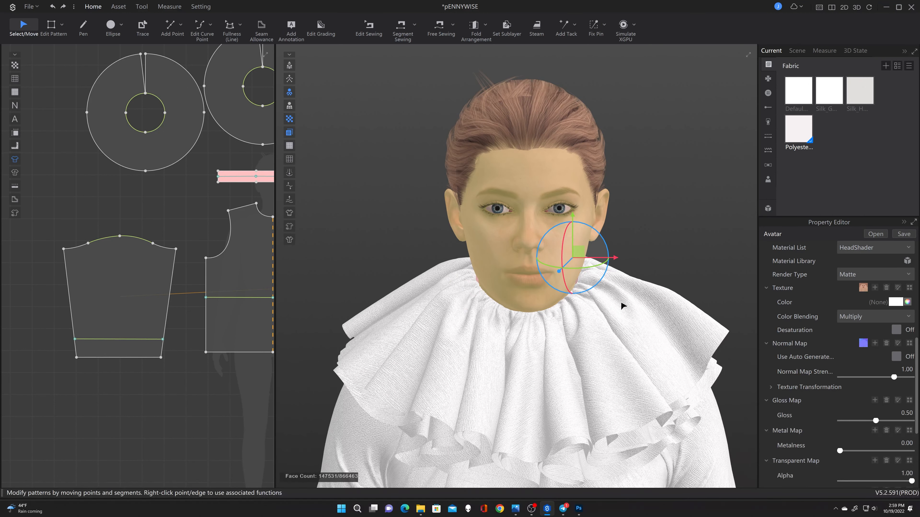
left_click(880, 248)
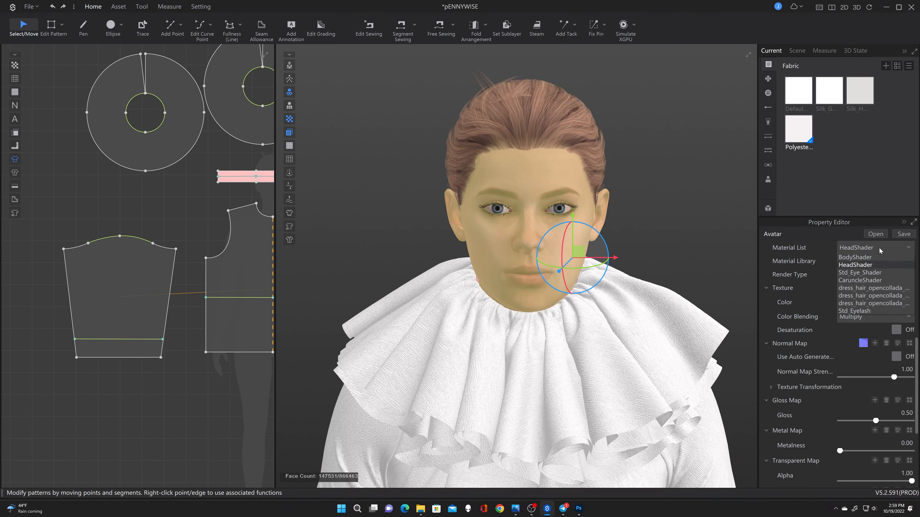
left_click(886, 323)
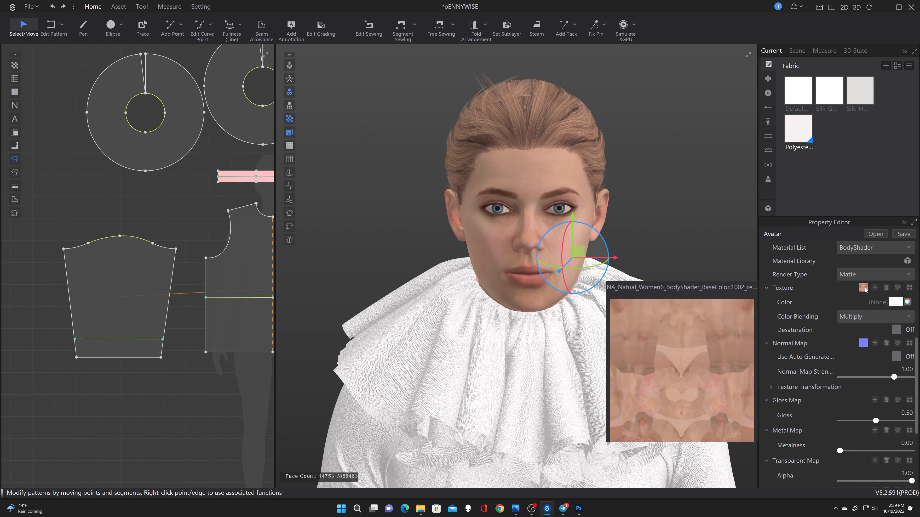
left_click(864, 288)
right_click(314, 191)
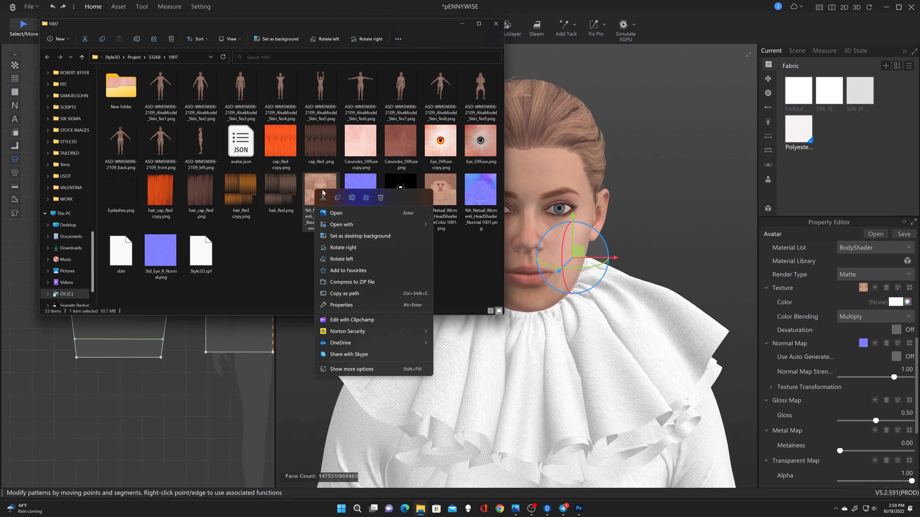
mouse_move(380, 227)
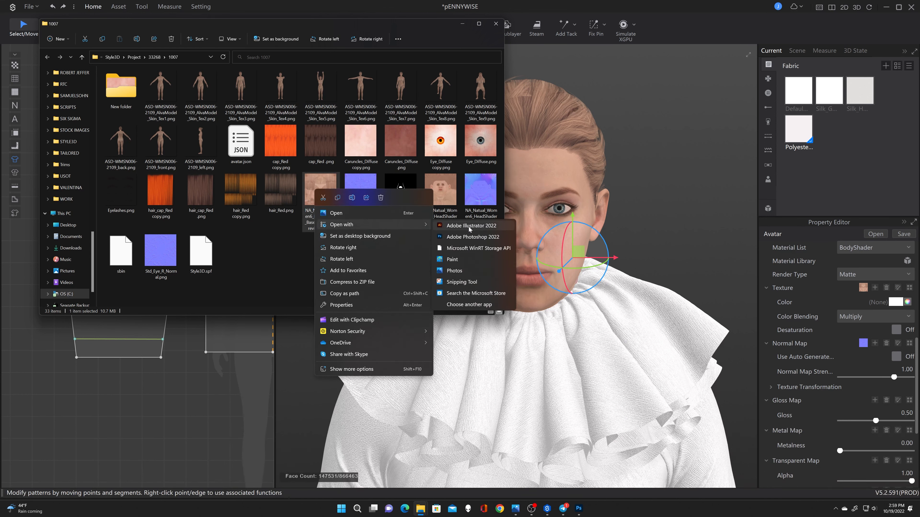
left_click(476, 236)
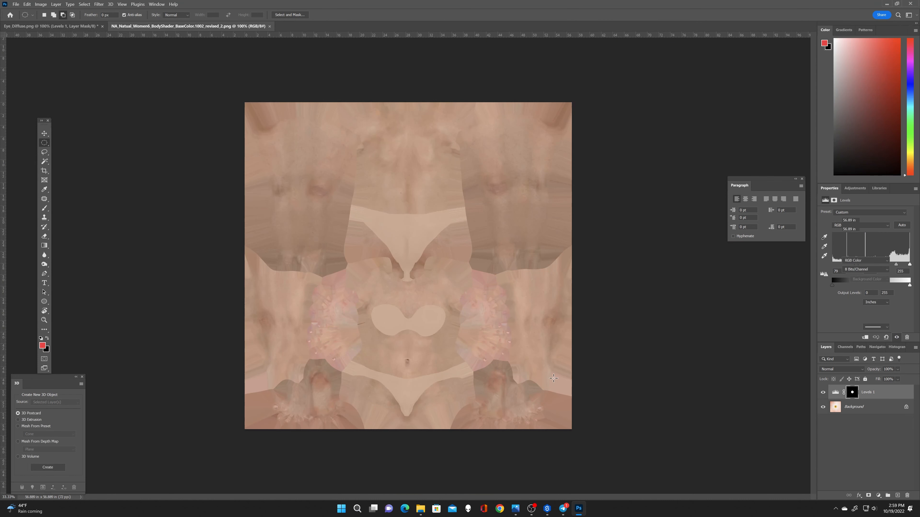
Step: Lighten the body texture by duplicating the background layer, setting the duplicate to Screen blending and copying it twice more
key("ctrl+j")
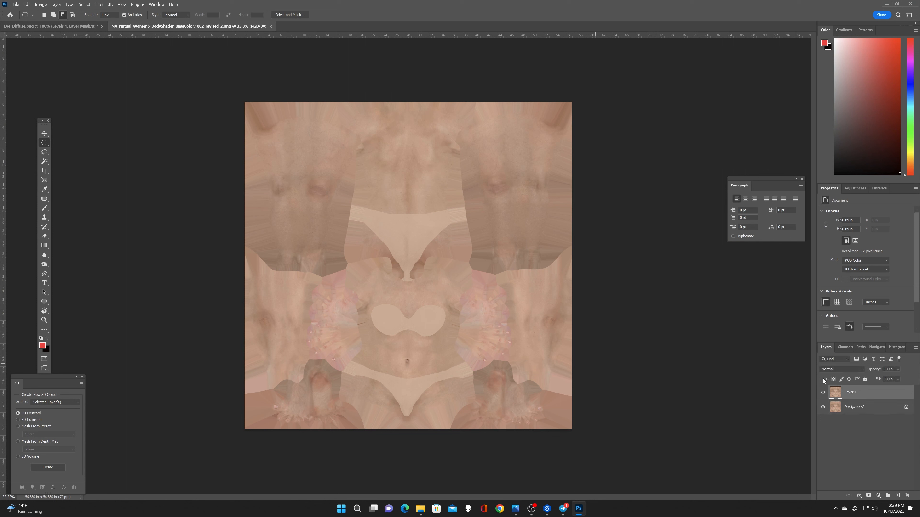
left_click(841, 369)
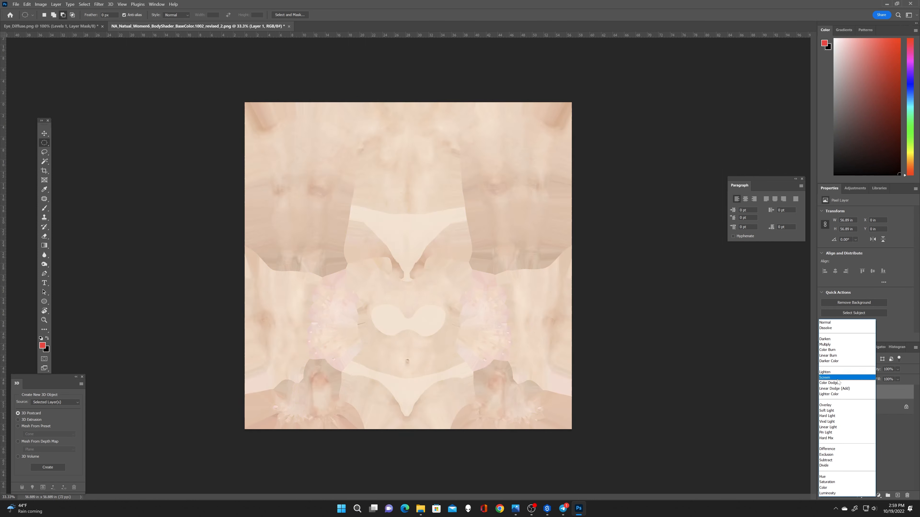
left_click(836, 384)
left_click(849, 369)
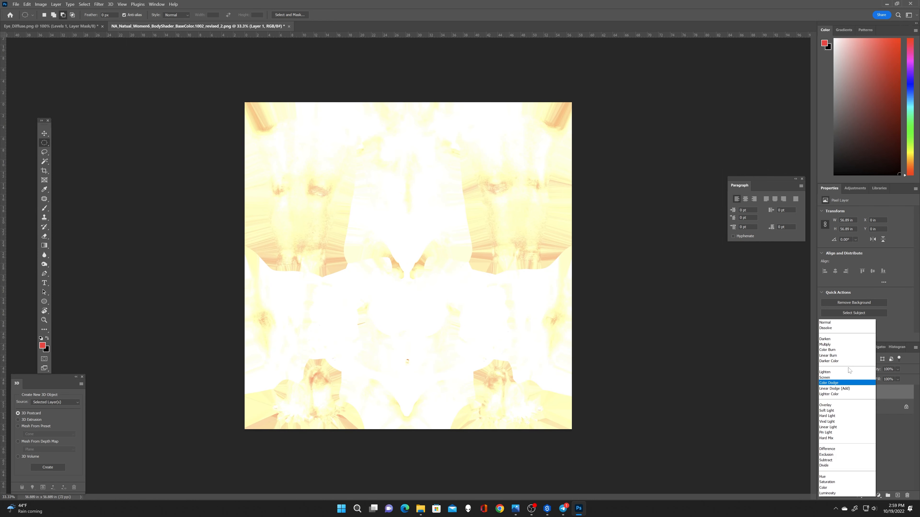
left_click(833, 378)
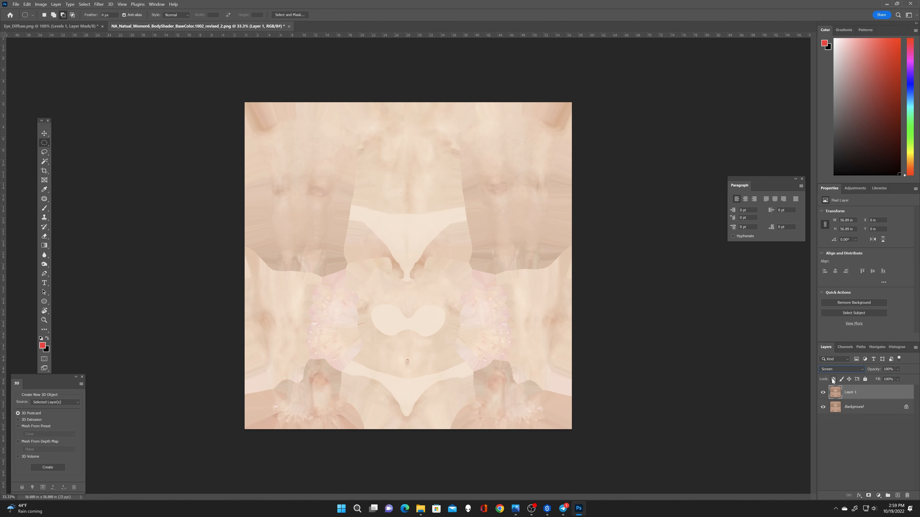
key("ctrl+j")
key("ctrl+j")
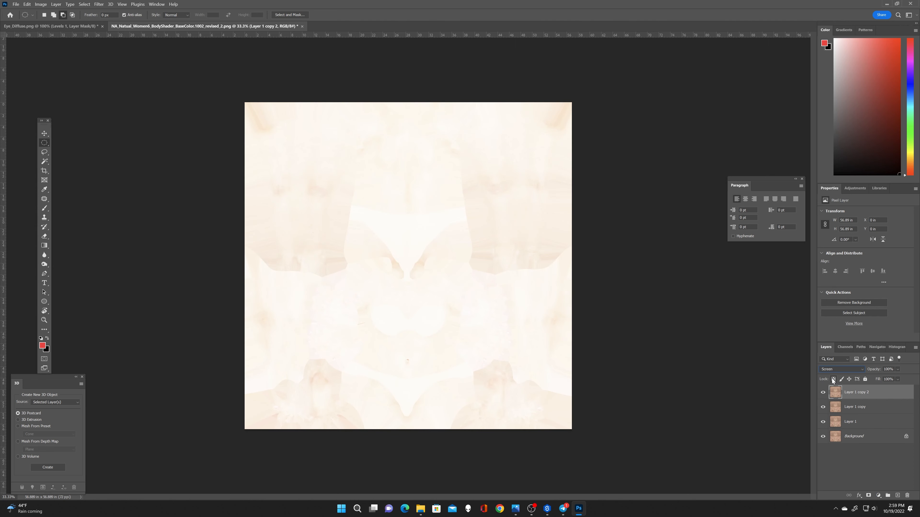
Step: Save a PNG copy of the body texture with the large file size (fastest saving) option and close the original without saving
left_click(16, 4)
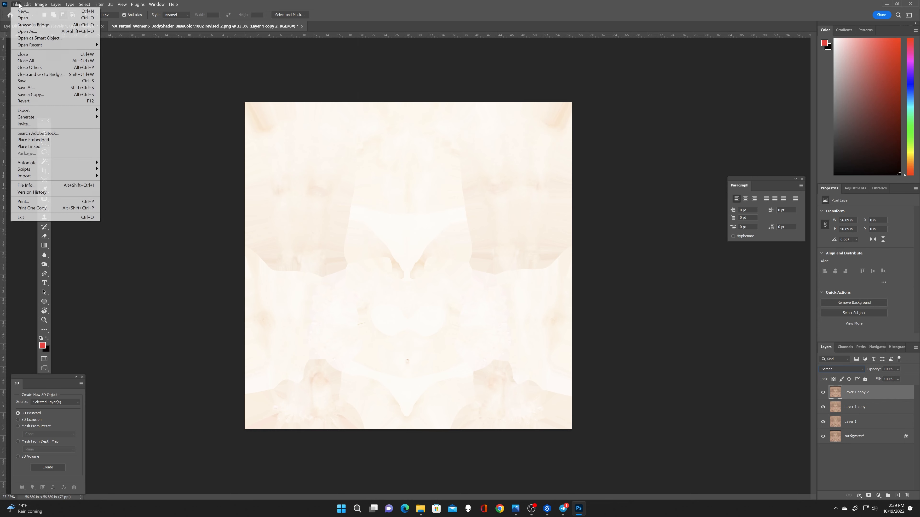
left_click(54, 95)
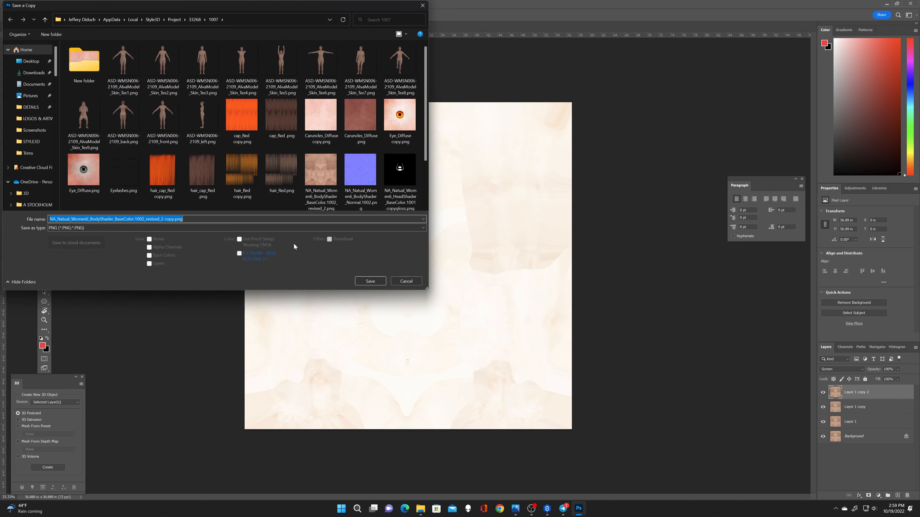
left_click(370, 280)
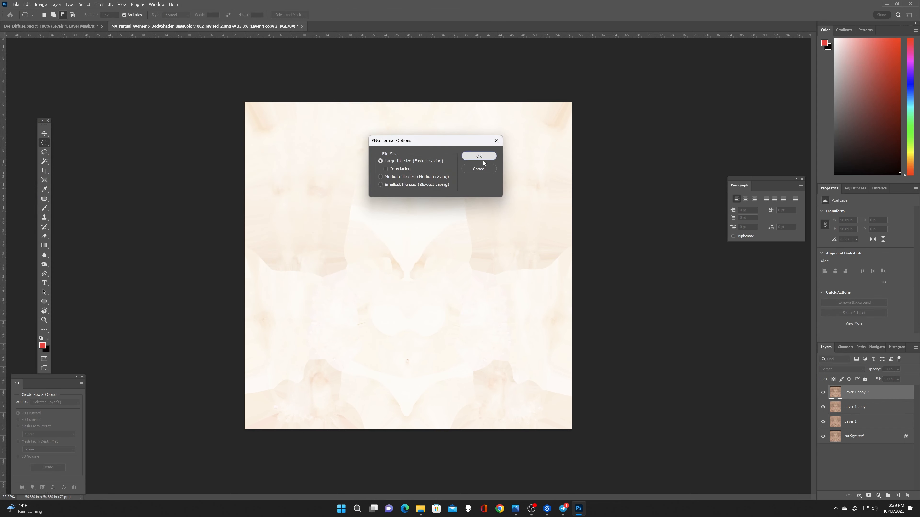
left_click(482, 159)
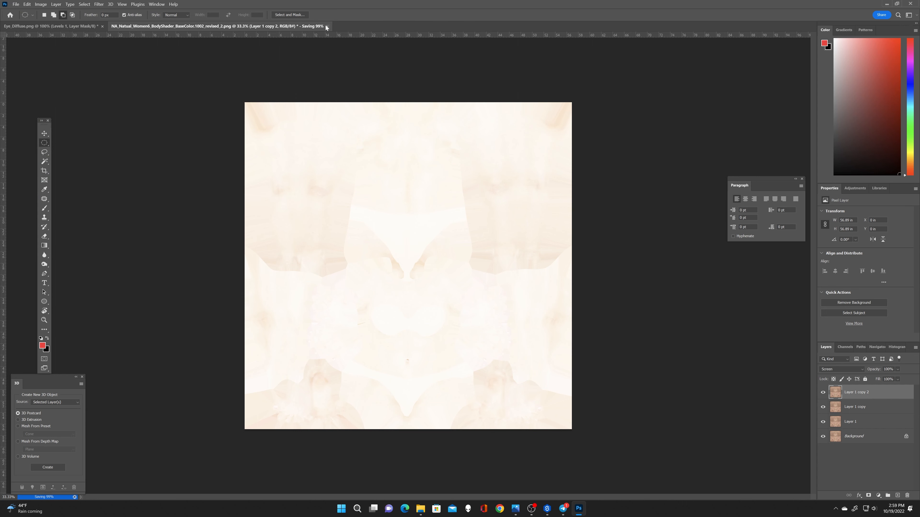
key("ctrl+w")
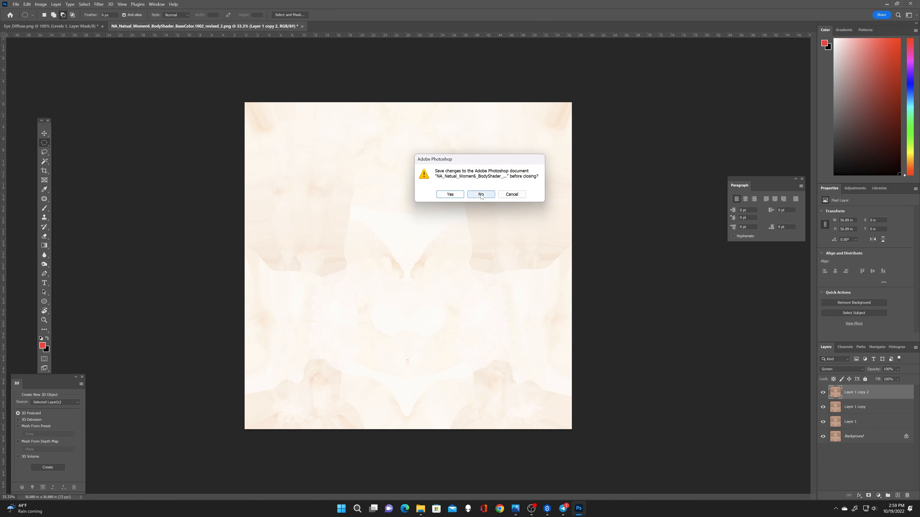
left_click(481, 193)
Step: Switch to Style3D, select the avatar's HeadShader material and open NA_Natual_Women6_HeadShader_BaseColor.1001.png in Adobe Photoshop 2022
left_click(547, 509)
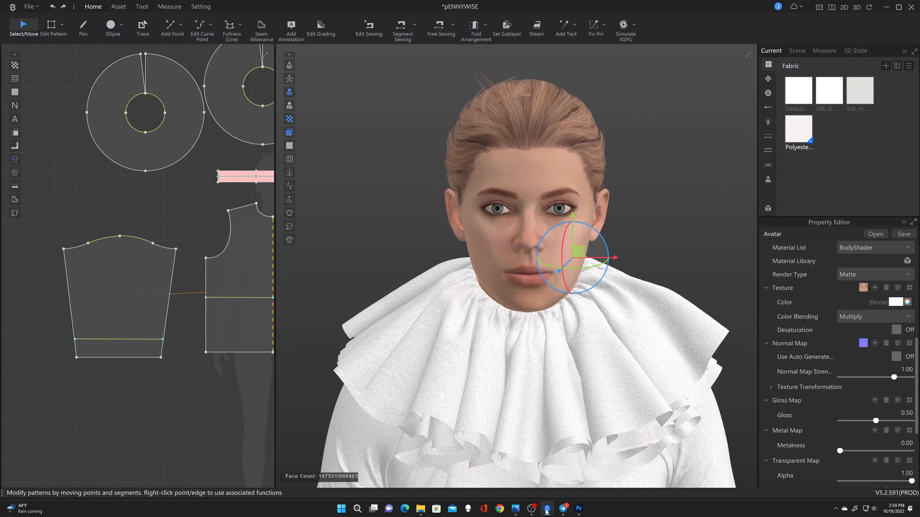
left_click(539, 177)
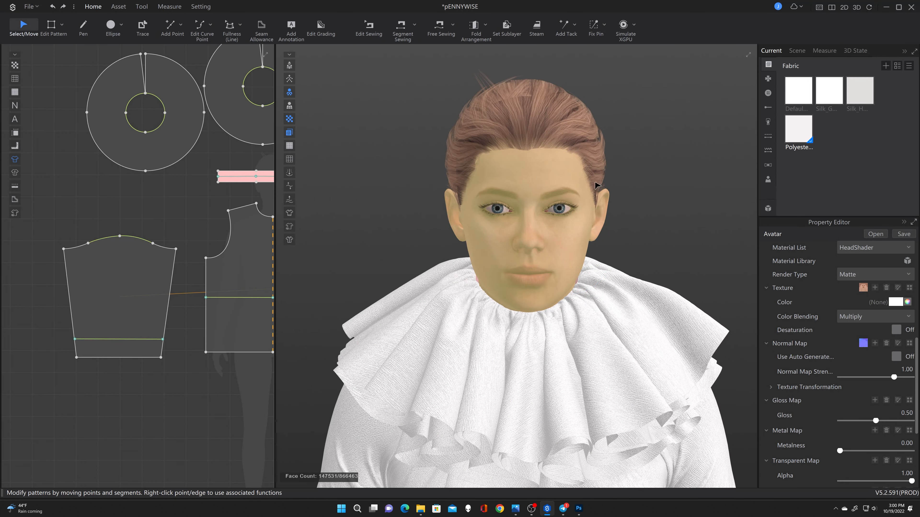
left_click(864, 288)
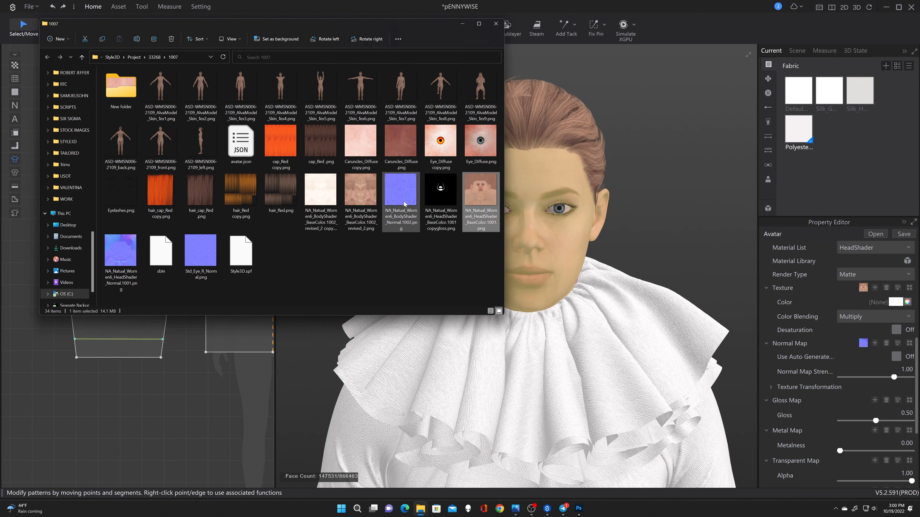
right_click(478, 197)
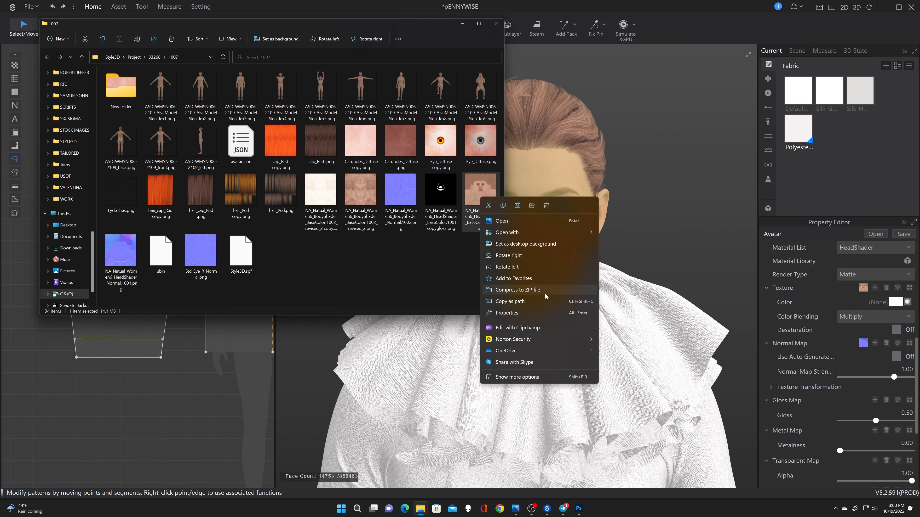
mouse_move(551, 233)
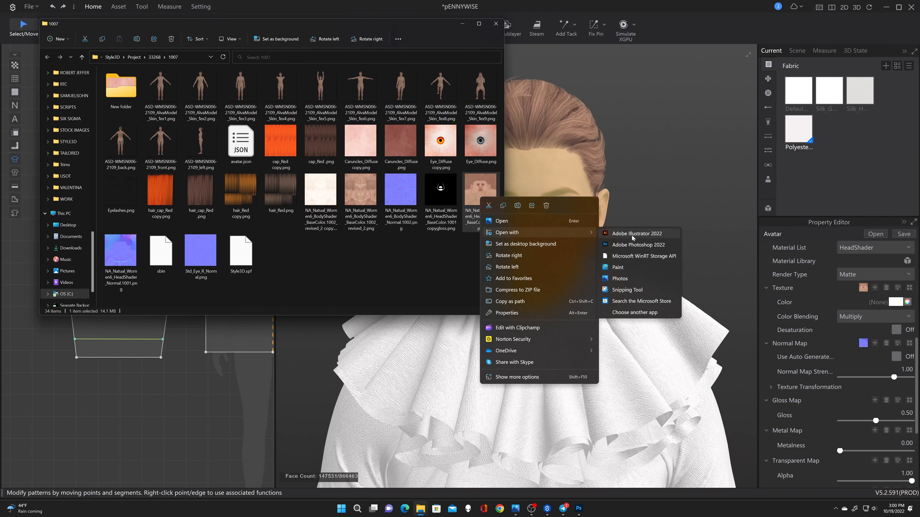
left_click(650, 250)
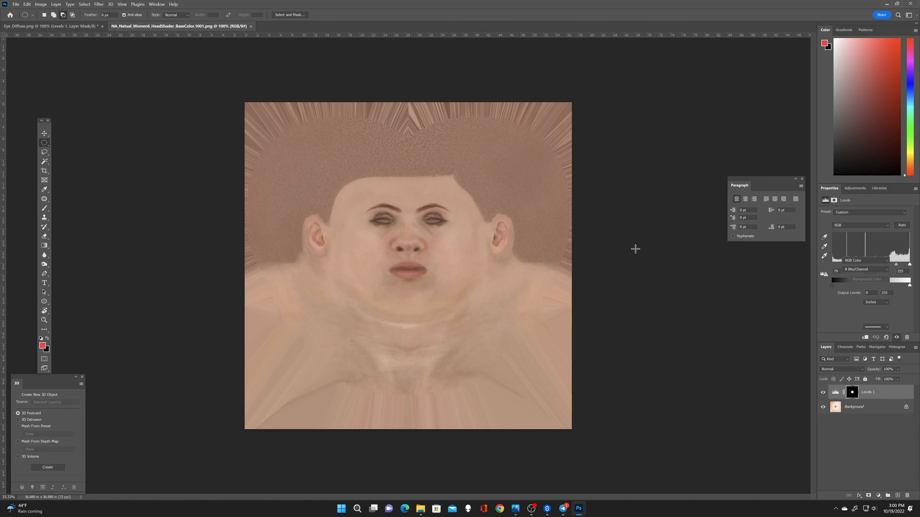
Step: Lighten the head texture with three stacked Screen-mode duplicates of the background layer and merge all visible layers
key("ctrl+j")
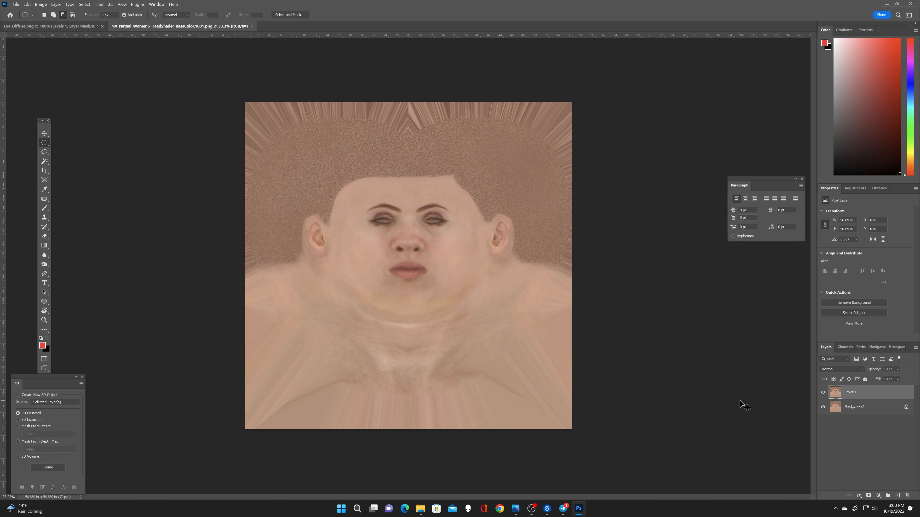
left_click(849, 369)
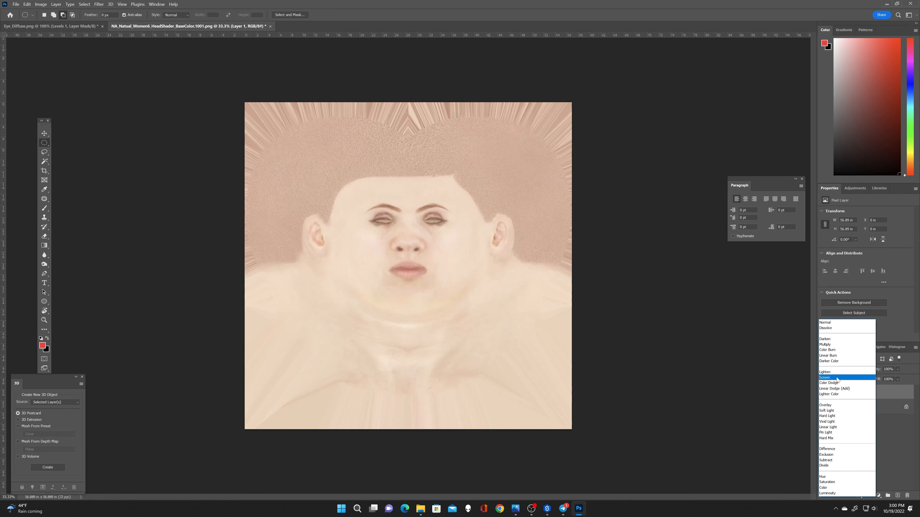
left_click(826, 378)
key("ctrl+j")
key("ctrl+j")
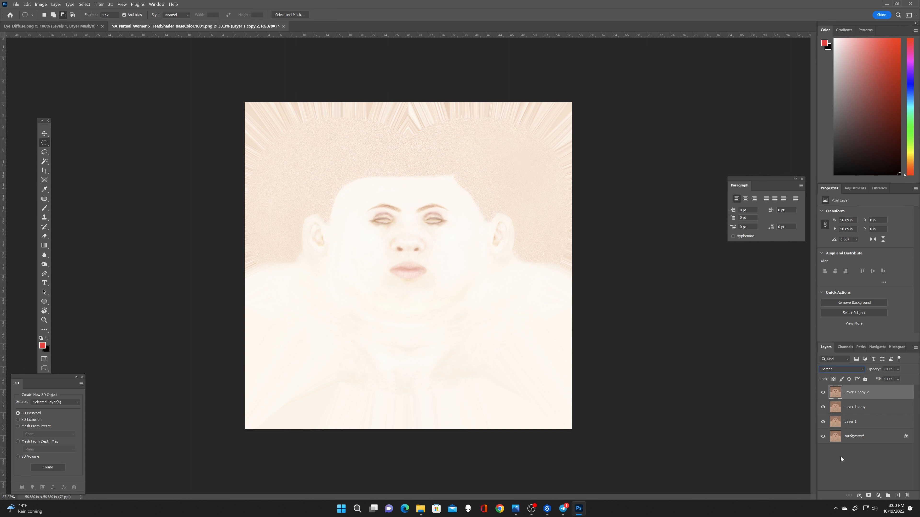
right_click(873, 393)
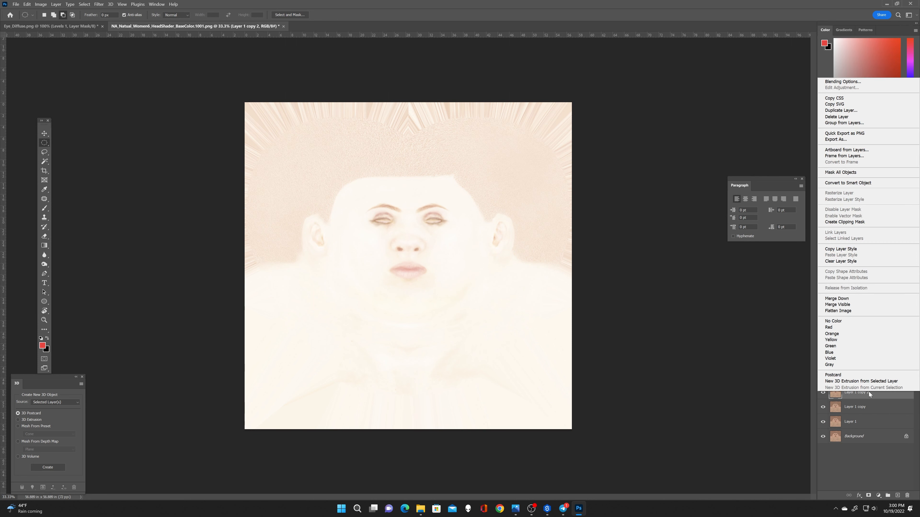
left_click(853, 305)
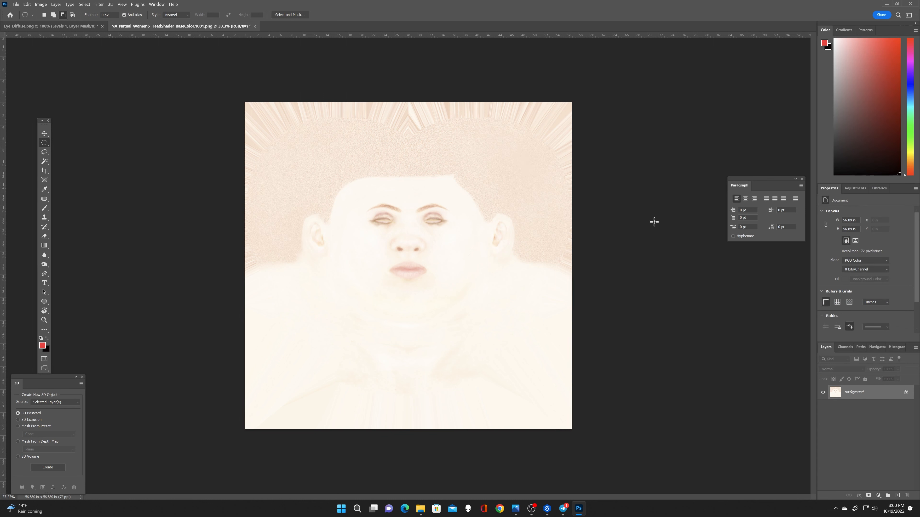
Step: Duplicate the merged background layer and brush solid black over both eyes on the copy
key("ctrl+j")
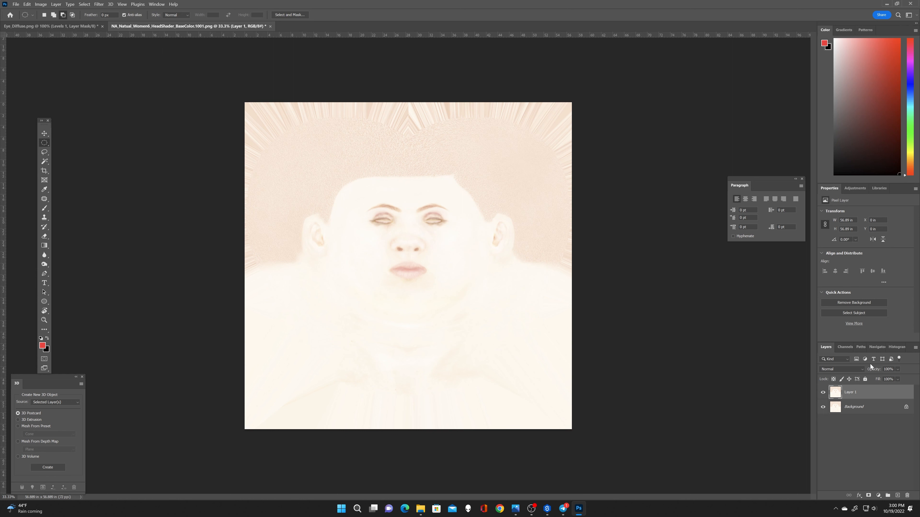
left_click(875, 347)
left_click(908, 496)
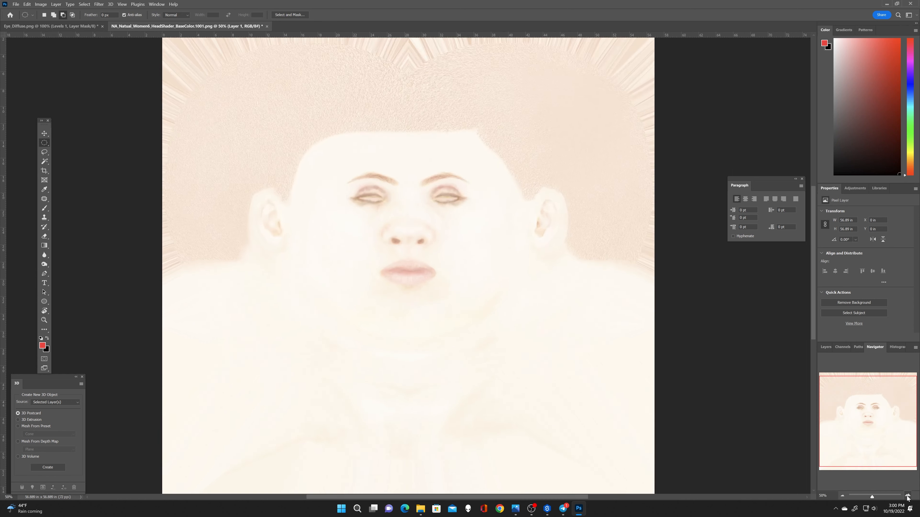
left_click(907, 495)
left_click(908, 495)
mouse_move(880, 422)
left_mouse_down()
mouse_move(888, 403)
mouse_move(889, 410)
left_mouse_up()
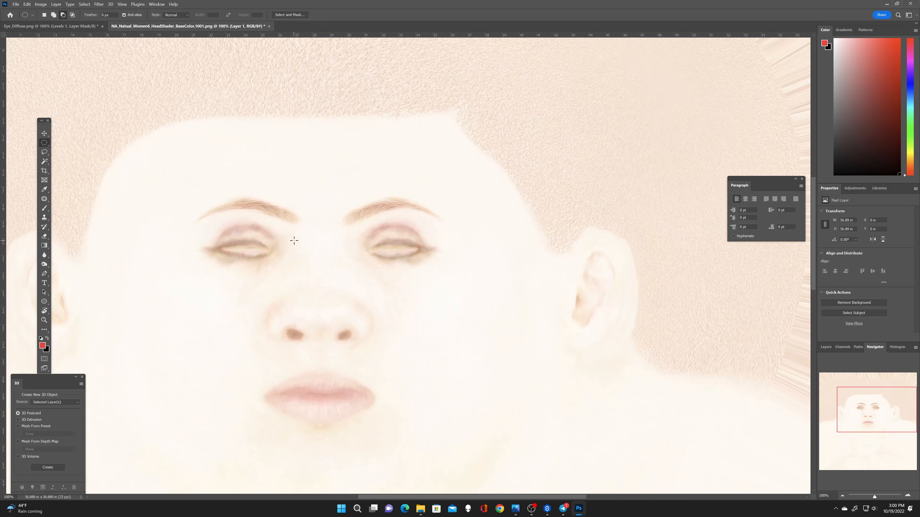
left_click(44, 208)
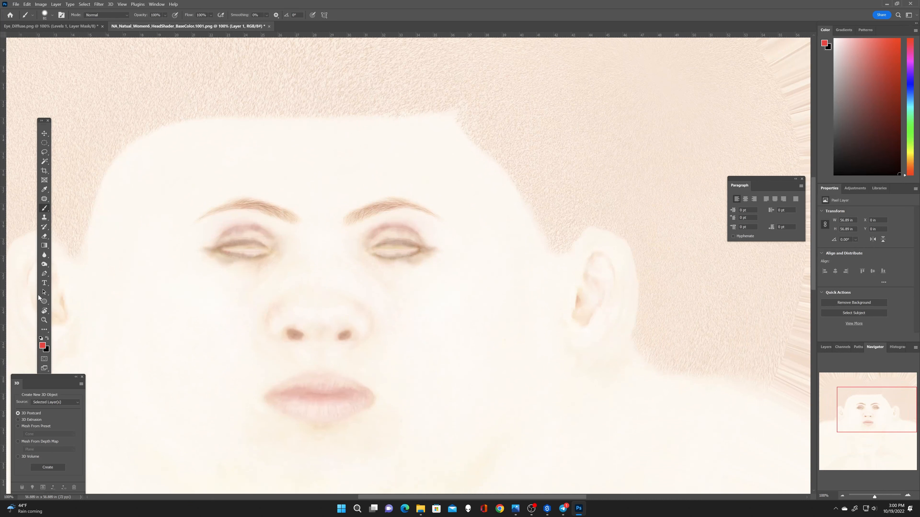
left_click(47, 339)
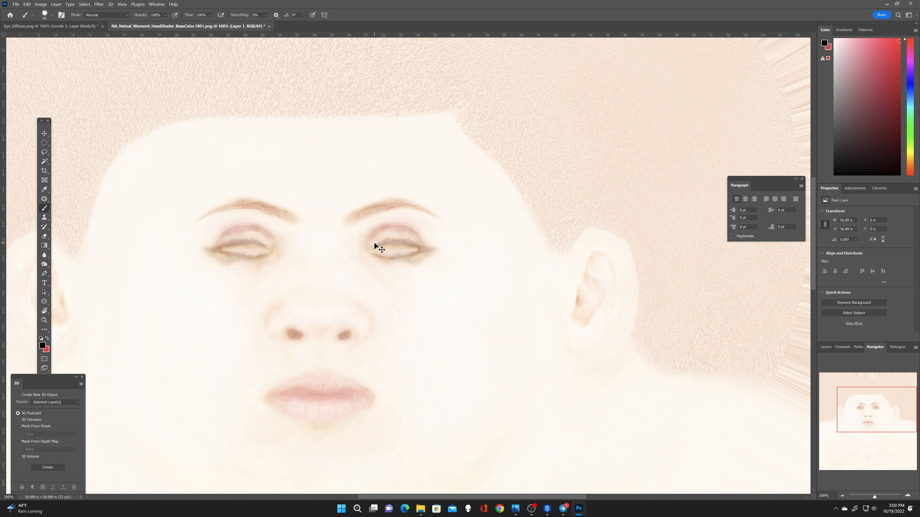
left_click_drag(374, 247, 366, 245)
mouse_move(371, 250)
left_mouse_down()
mouse_move(399, 241)
mouse_move(428, 248)
mouse_move(389, 259)
mouse_move(369, 253)
mouse_move(377, 258)
mouse_move(425, 250)
mouse_move(392, 235)
mouse_move(367, 250)
mouse_move(398, 234)
mouse_move(424, 249)
mouse_move(392, 227)
mouse_move(364, 248)
mouse_move(380, 263)
mouse_move(432, 252)
left_mouse_up()
left_click(422, 241)
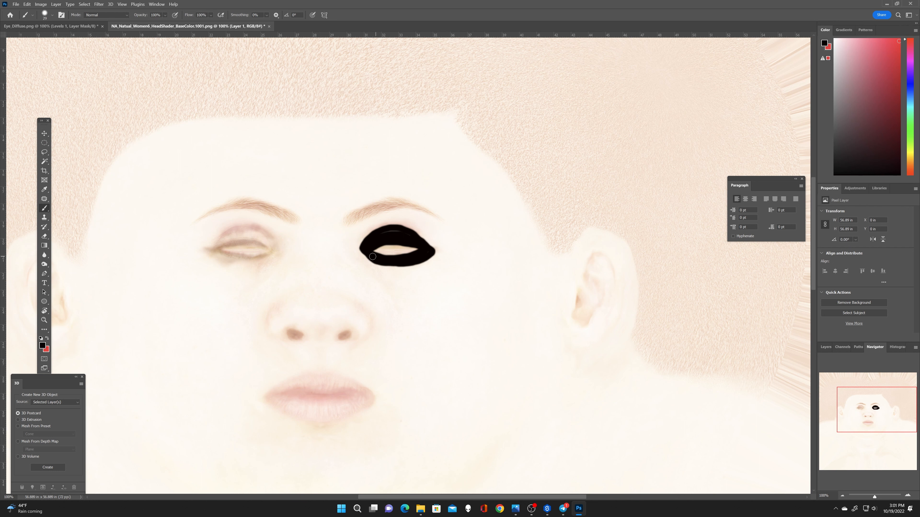
mouse_move(364, 250)
left_mouse_down()
mouse_move(396, 263)
mouse_move(416, 248)
left_mouse_up()
mouse_move(205, 251)
left_mouse_down()
mouse_move(269, 254)
mouse_move(212, 250)
mouse_move(253, 241)
mouse_move(276, 253)
mouse_move(263, 231)
mouse_move(239, 228)
mouse_move(208, 247)
mouse_move(236, 234)
mouse_move(270, 248)
mouse_move(253, 232)
mouse_move(239, 232)
mouse_move(221, 249)
mouse_move(270, 250)
mouse_move(234, 253)
mouse_move(254, 244)
mouse_move(236, 249)
mouse_move(277, 254)
mouse_move(203, 254)
left_mouse_up()
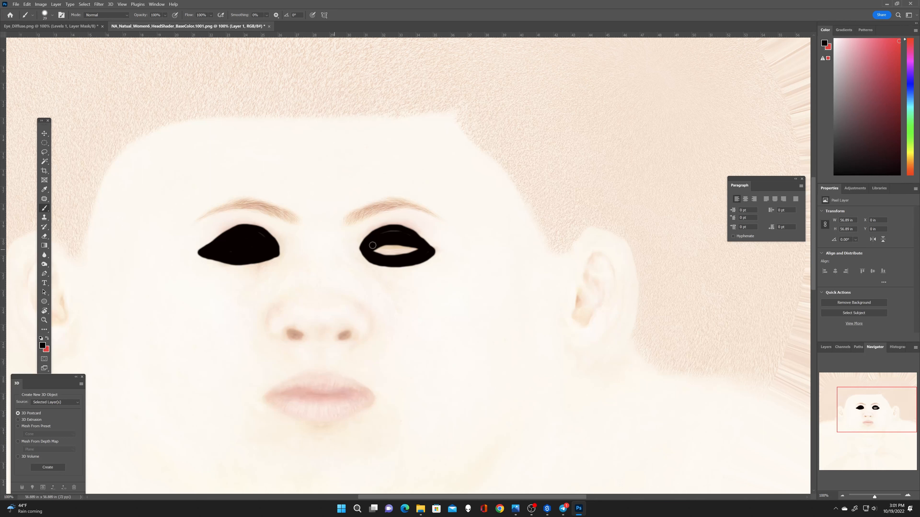
mouse_move(365, 258)
left_mouse_down()
mouse_move(373, 260)
mouse_move(356, 253)
mouse_move(366, 242)
mouse_move(376, 252)
mouse_move(417, 249)
mouse_move(396, 234)
left_mouse_up()
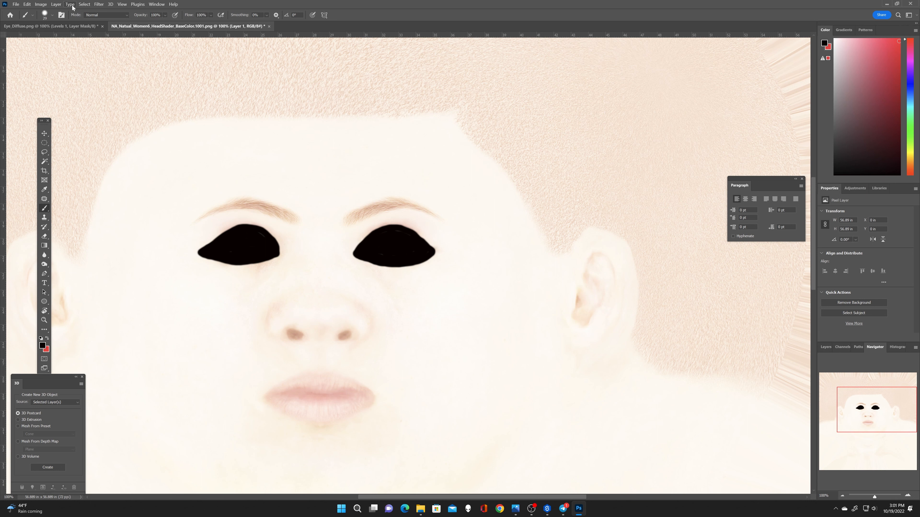
Step: Apply a Gaussian Blur with a 37.4-pixel radius to the layer with the black eye patches
left_click(99, 4)
mouse_move(135, 89)
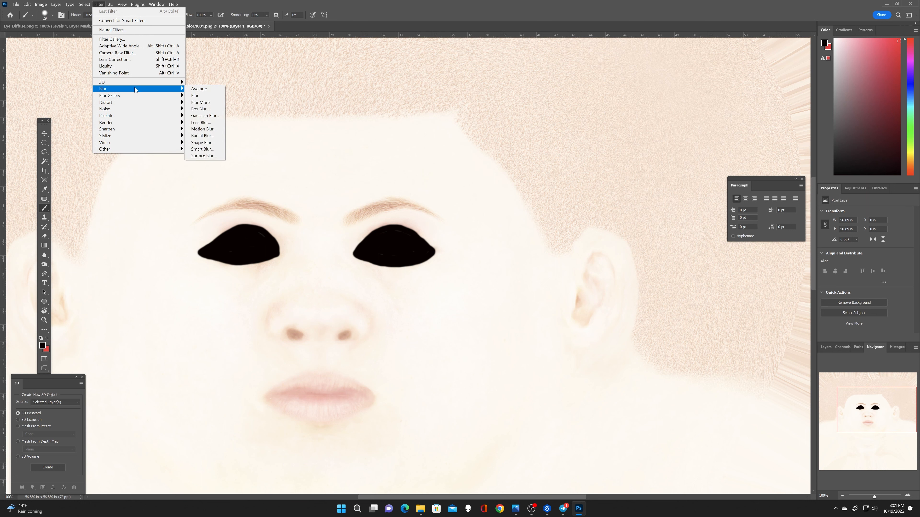
left_click(205, 115)
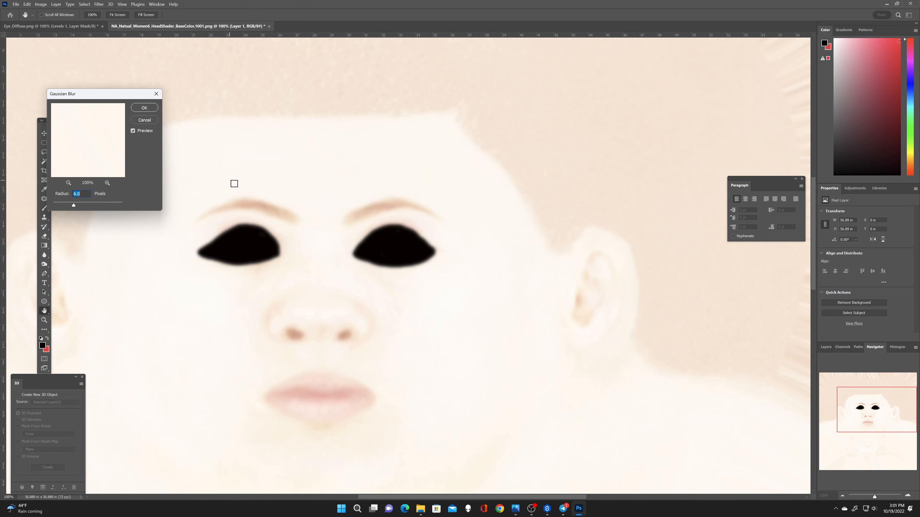
left_click_drag(80, 210, 90, 208)
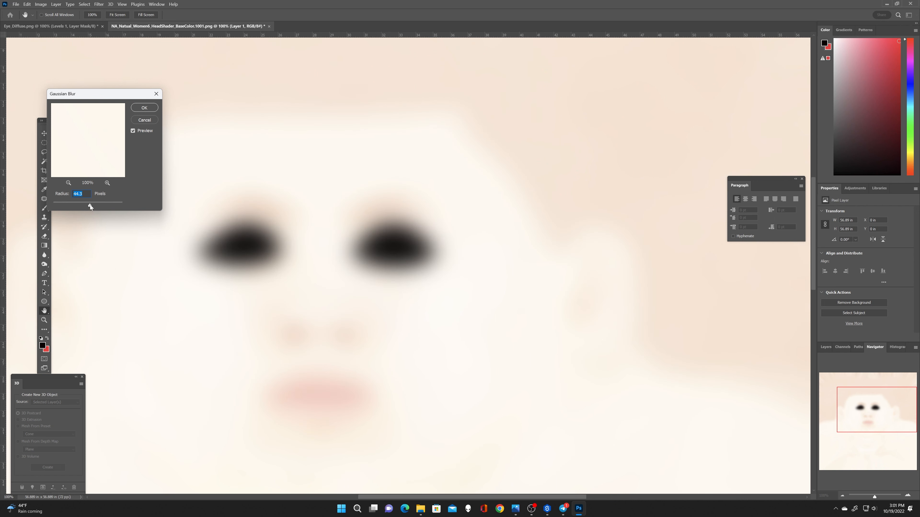
left_click_drag(90, 206, 88, 205)
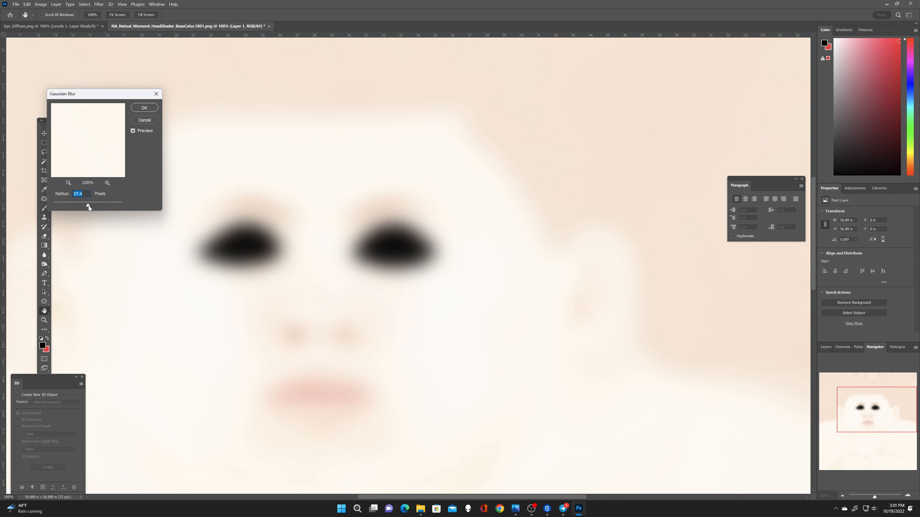
left_click(155, 110)
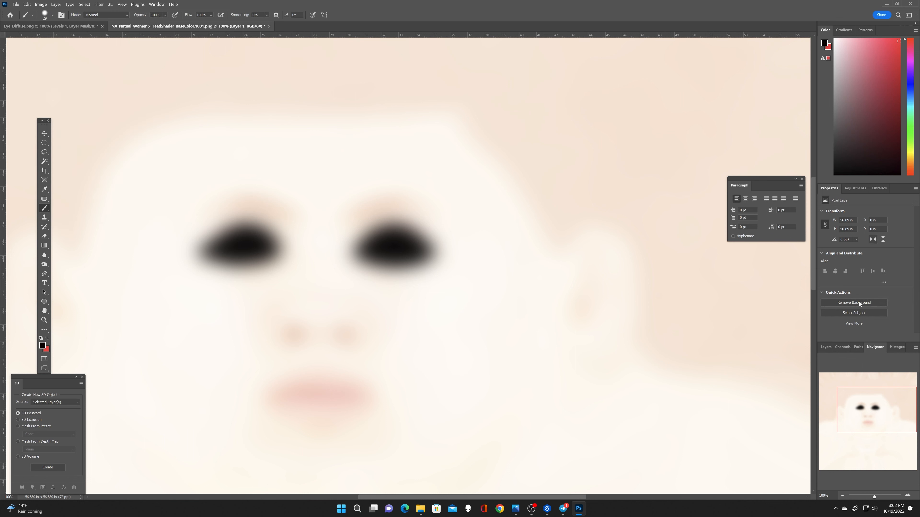
Step: Above the Background layer, draw a curved black eyebrow line about 430 px wide with the Pen tool over the image's right-hand eye
left_click(826, 347)
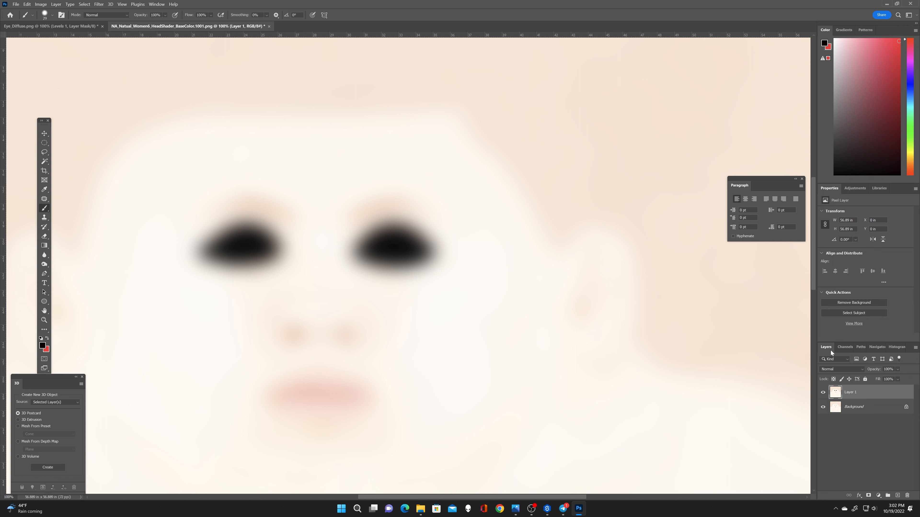
left_click(876, 408)
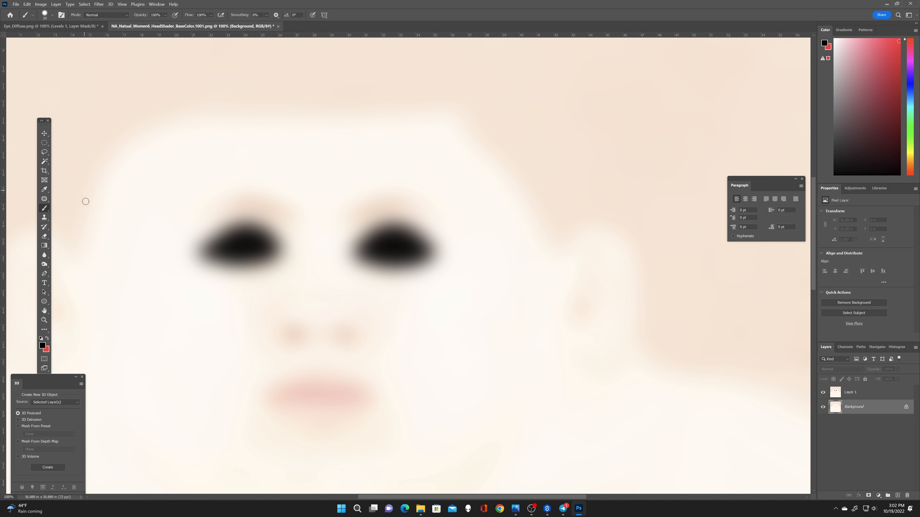
left_click(44, 274)
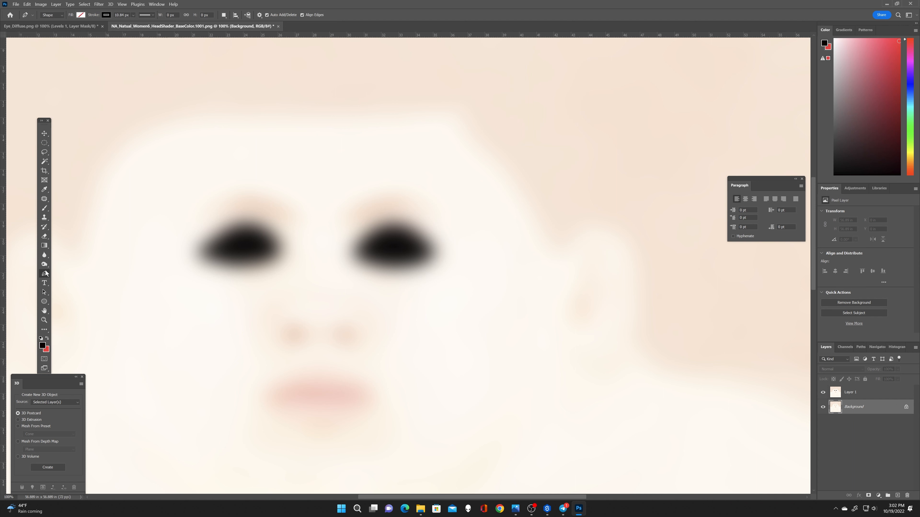
left_click(336, 203)
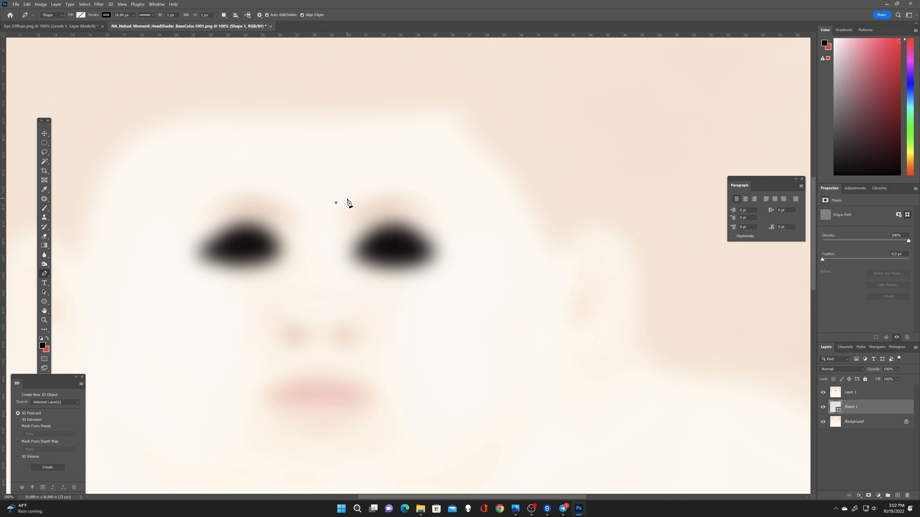
left_click_drag(358, 190, 357, 190)
left_click_drag(439, 167, 480, 178)
key("v")
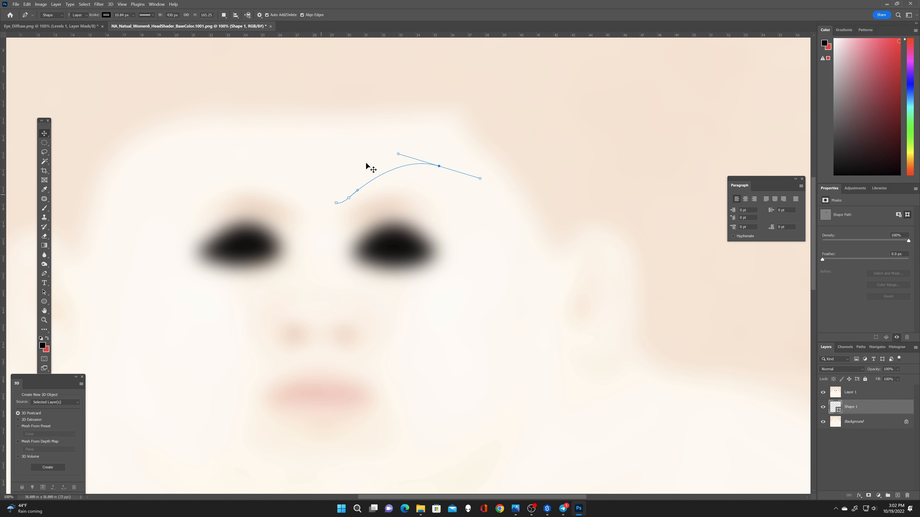
left_click_drag(393, 171, 393, 185)
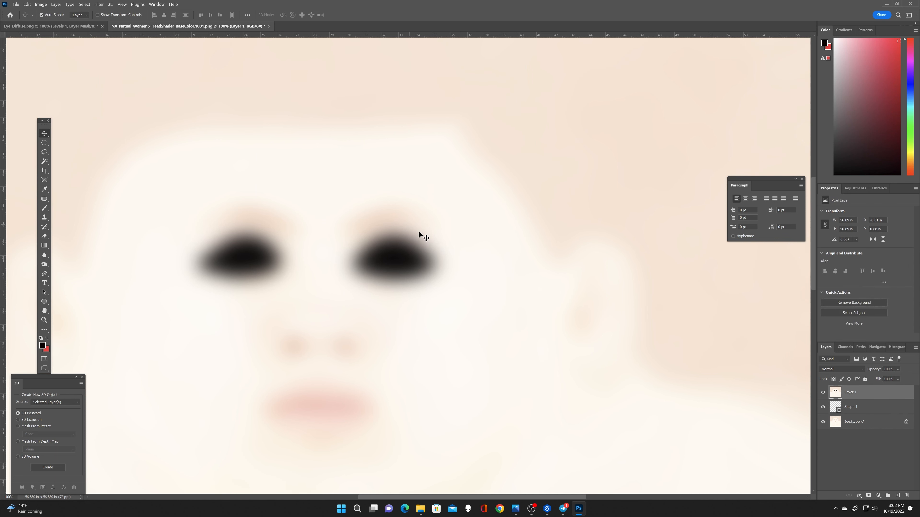
key("ctrl+z")
left_click(870, 409)
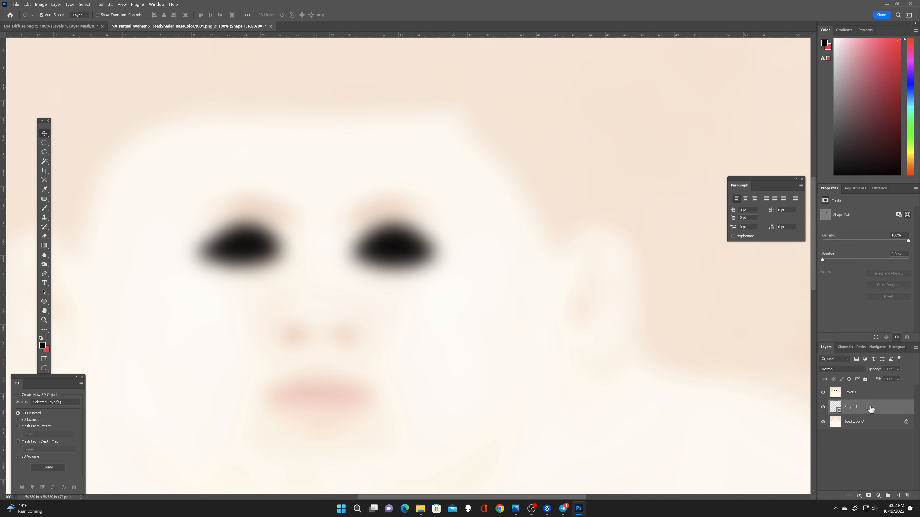
double_click(863, 406)
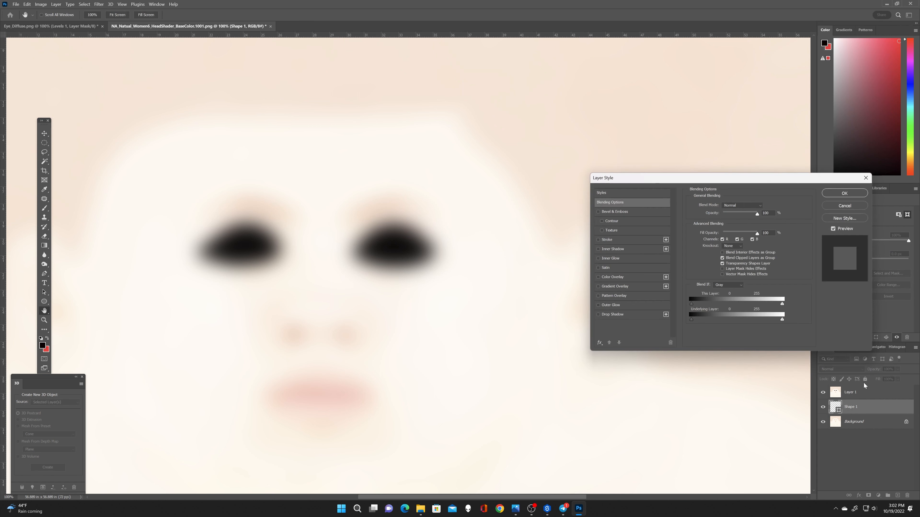
left_click(844, 206)
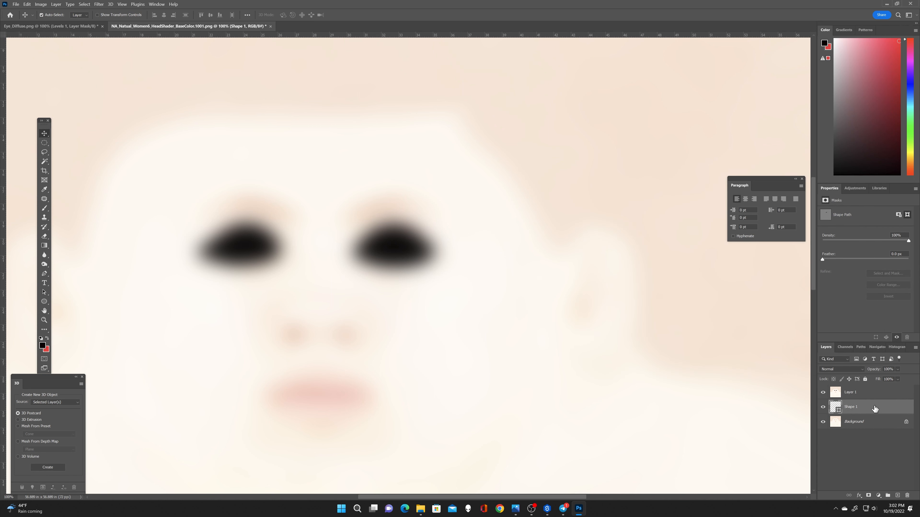
Step: Bring the eyebrow shape layer above Layer 1 and lower the line closer to the eye
left_click_drag(867, 411, 867, 390)
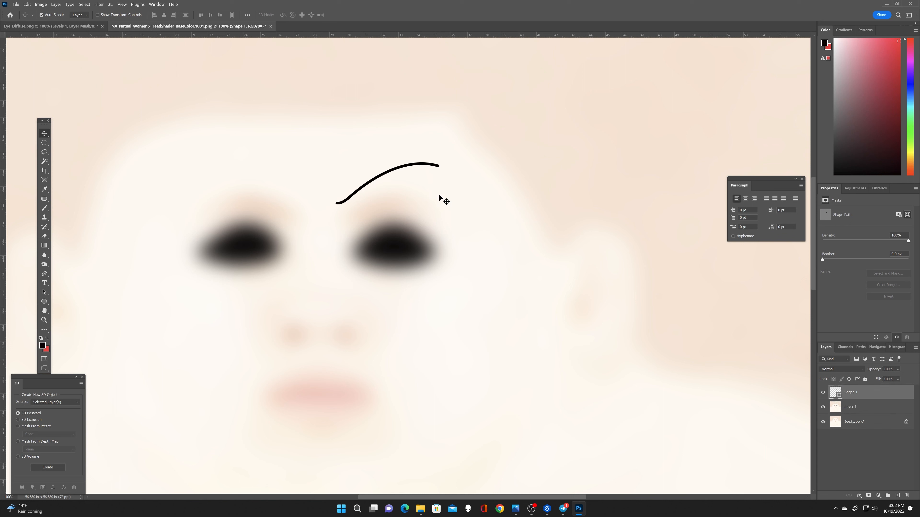
left_click_drag(402, 166, 402, 178)
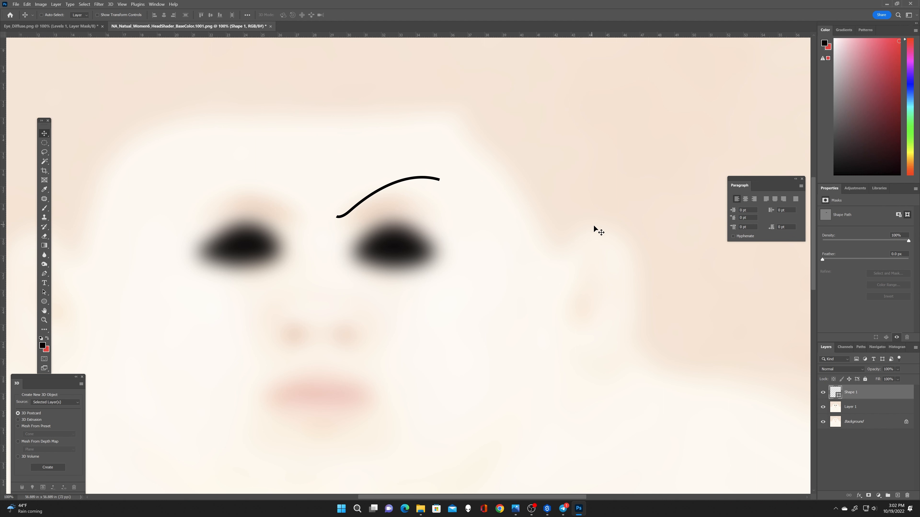
Step: Duplicate the eyebrow shape, flip the copy horizontally and place it above the other eye as a mirrored brow
left_click_drag(445, 180, 465, 249)
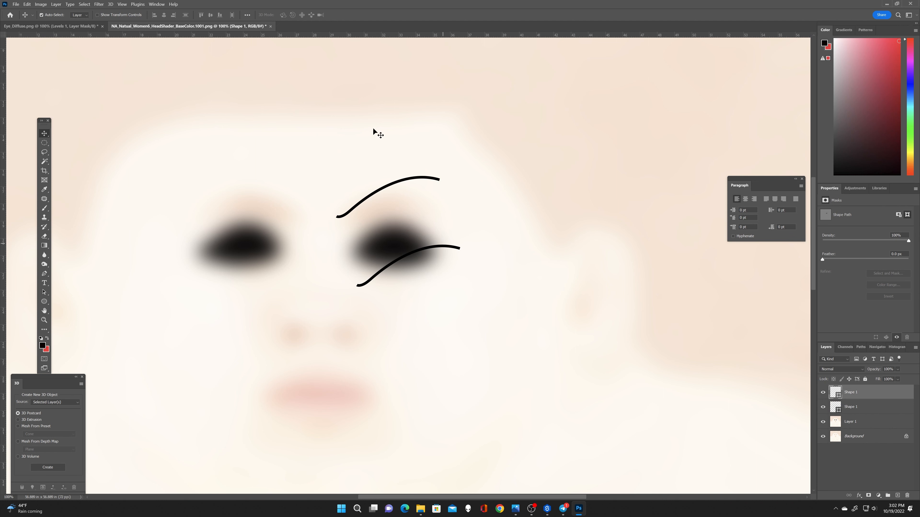
left_click(28, 5)
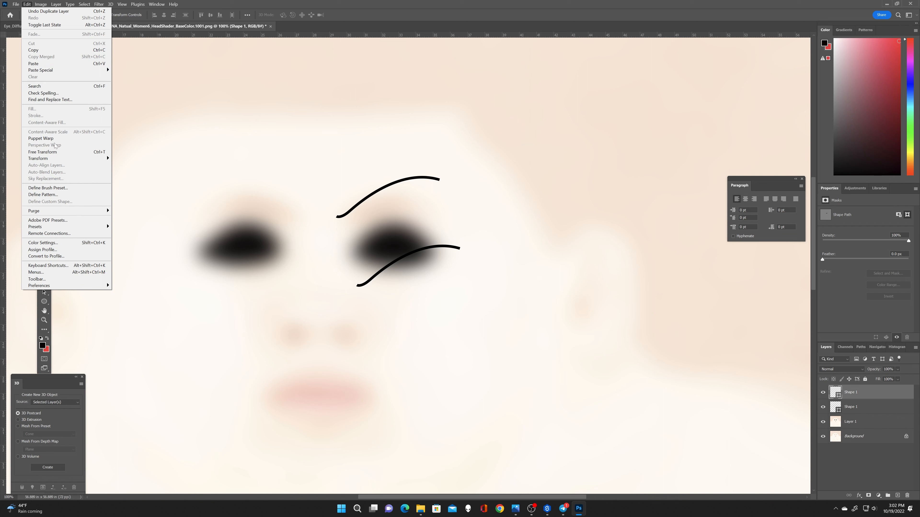
mouse_move(73, 158)
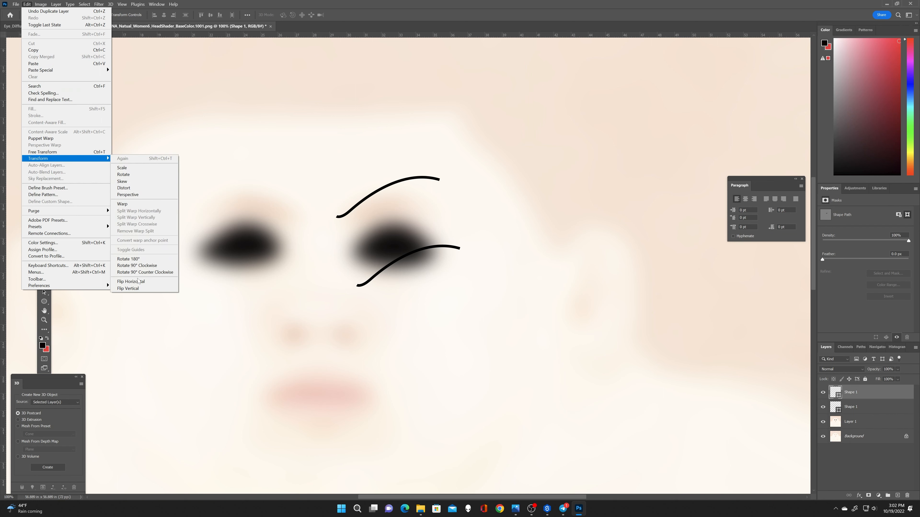
key("Escape")
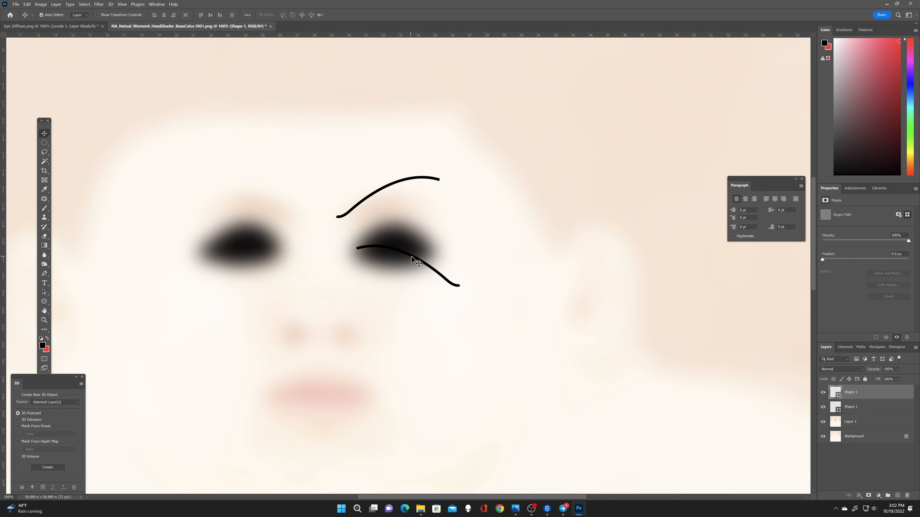
left_click_drag(415, 260, 240, 192)
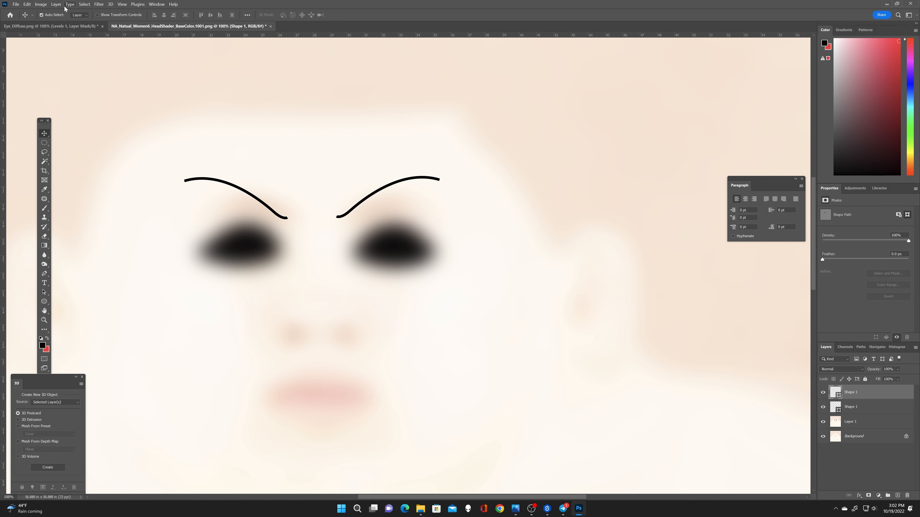
Step: Rasterize the mirrored eyebrow copy and soften it with a Gaussian Blur of 4.0 pixels
left_click(99, 5)
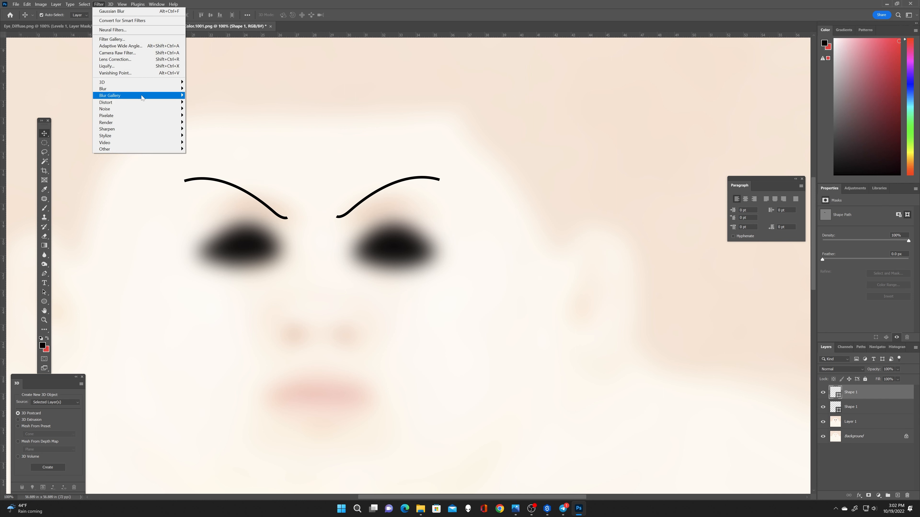
mouse_move(143, 89)
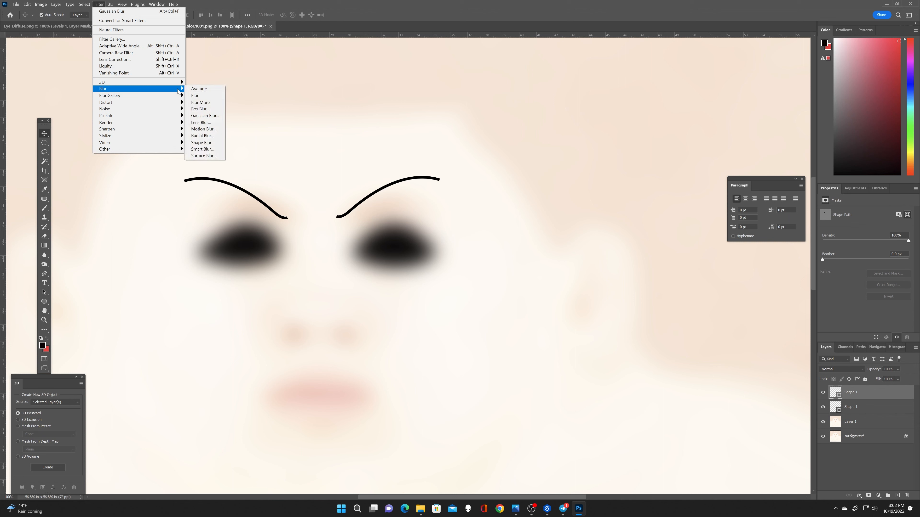
left_click(210, 116)
left_click(509, 191)
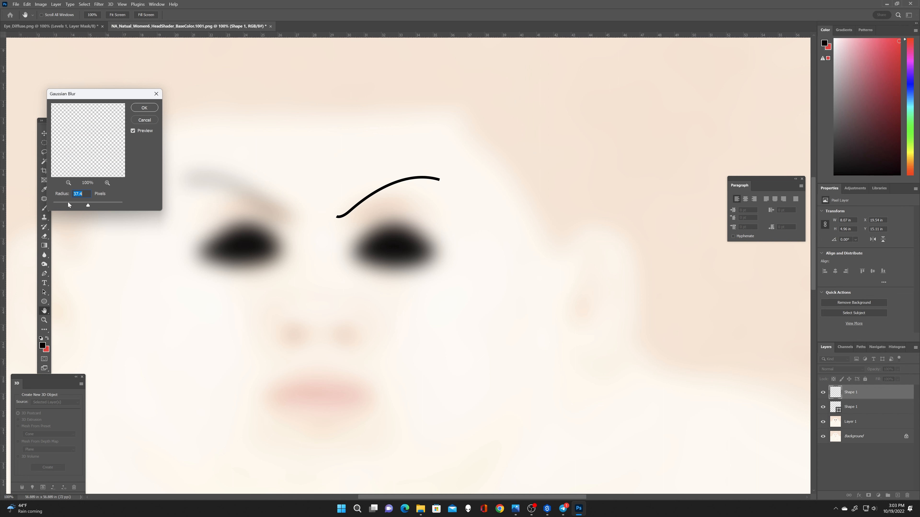
left_click(68, 202)
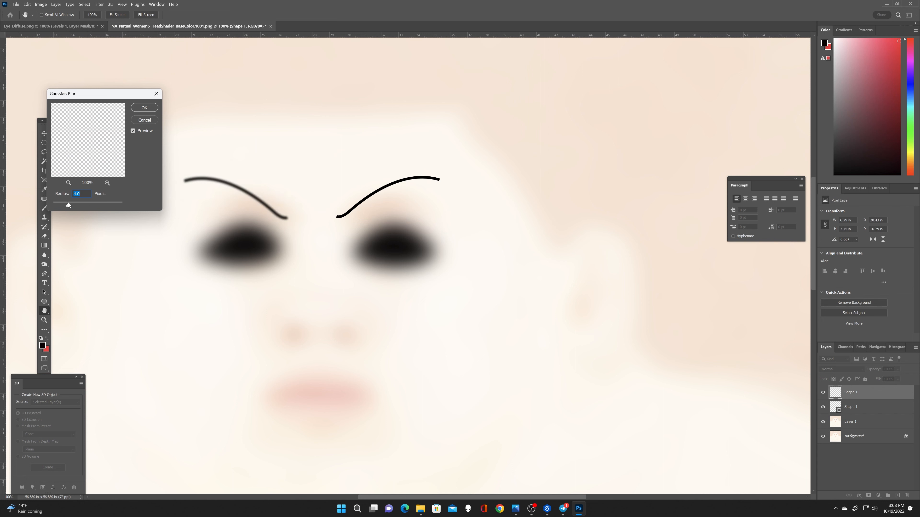
key("Return")
Step: Rasterize the eyebrow shape over the image's right-hand eye and soften it with a Gaussian Blur of 4.0 pixels
key("v")
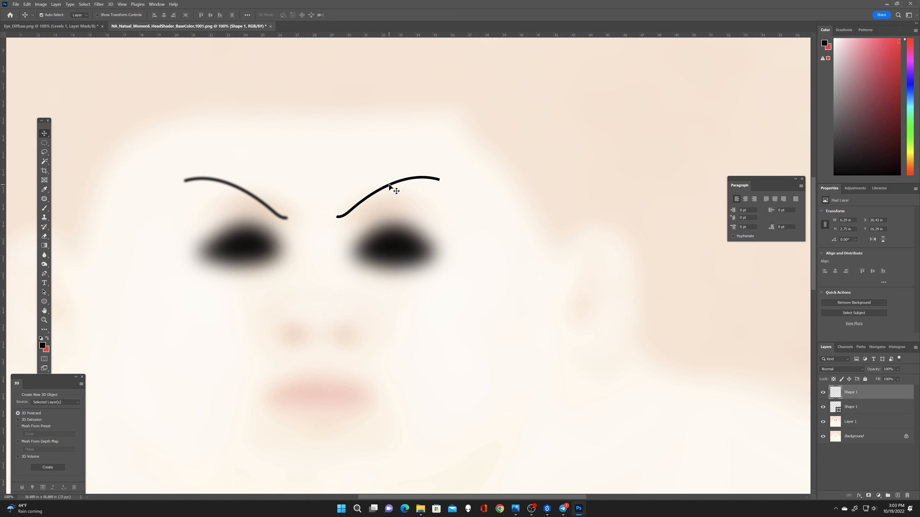
left_click(871, 412)
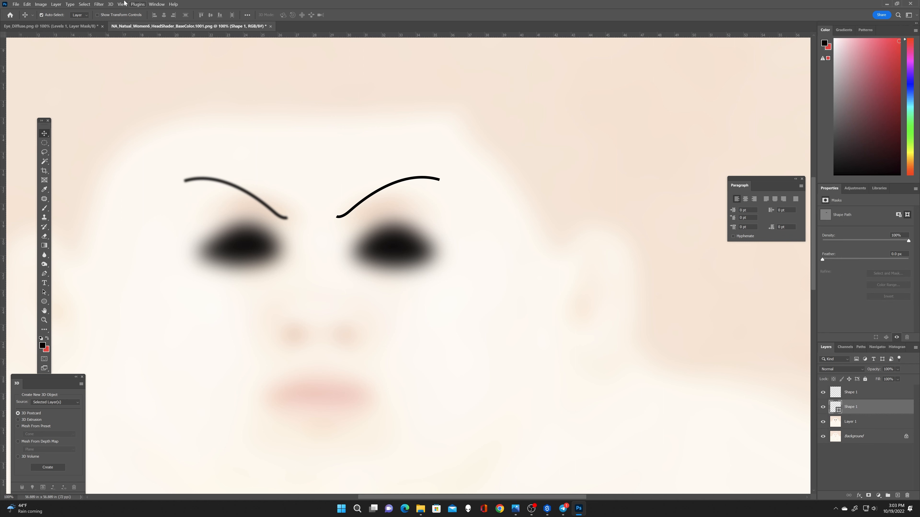
left_click(99, 4)
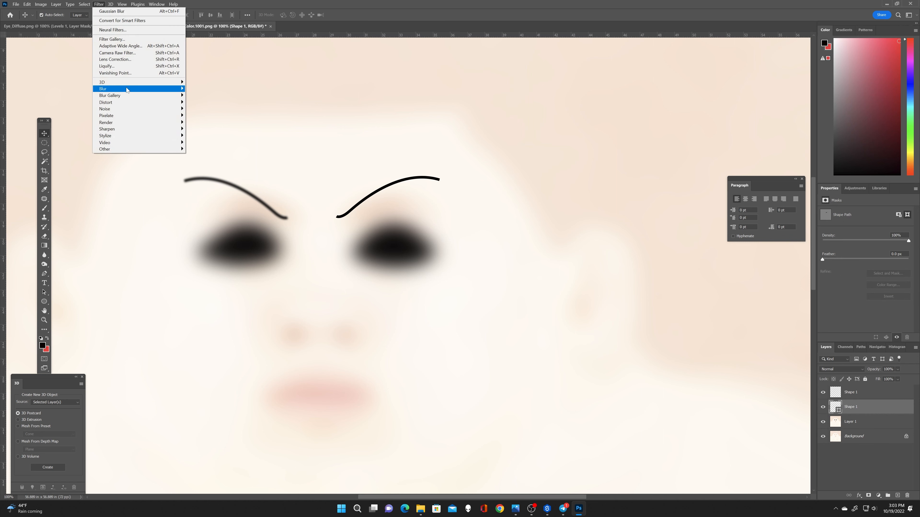
mouse_move(152, 89)
left_click(217, 116)
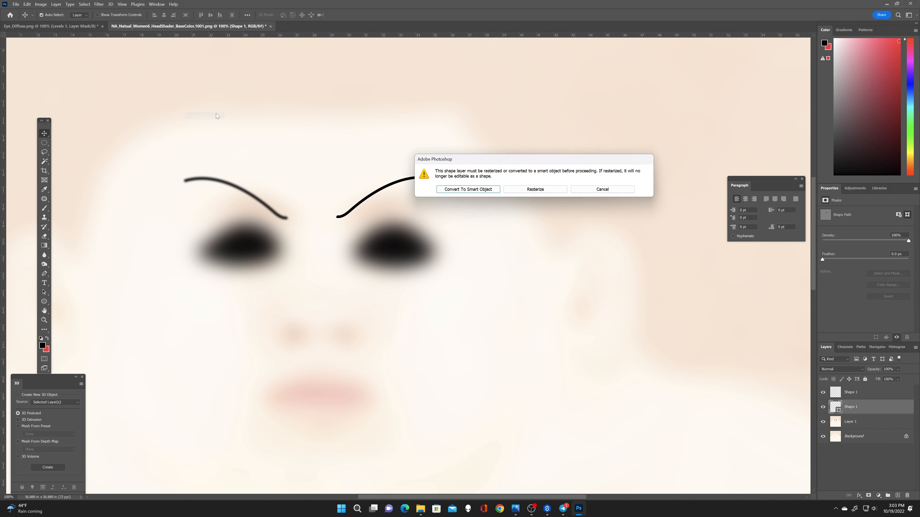
left_click(535, 190)
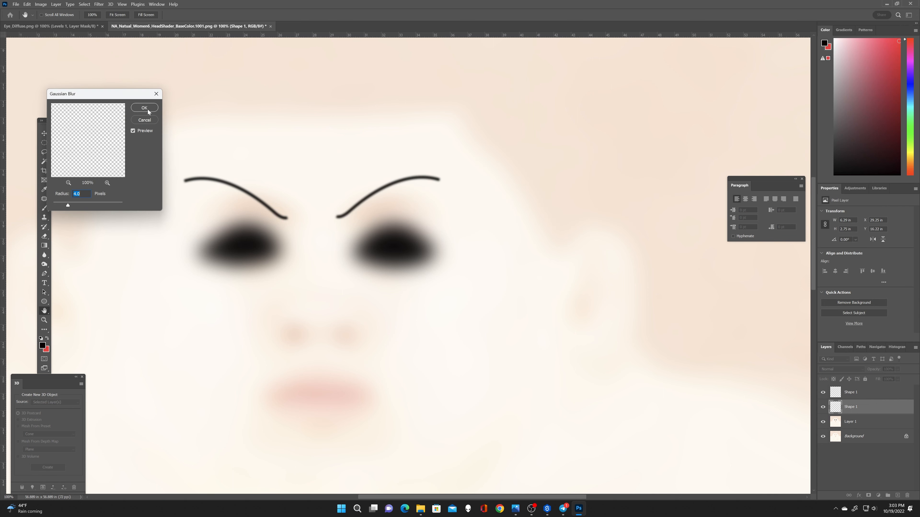
left_click(145, 108)
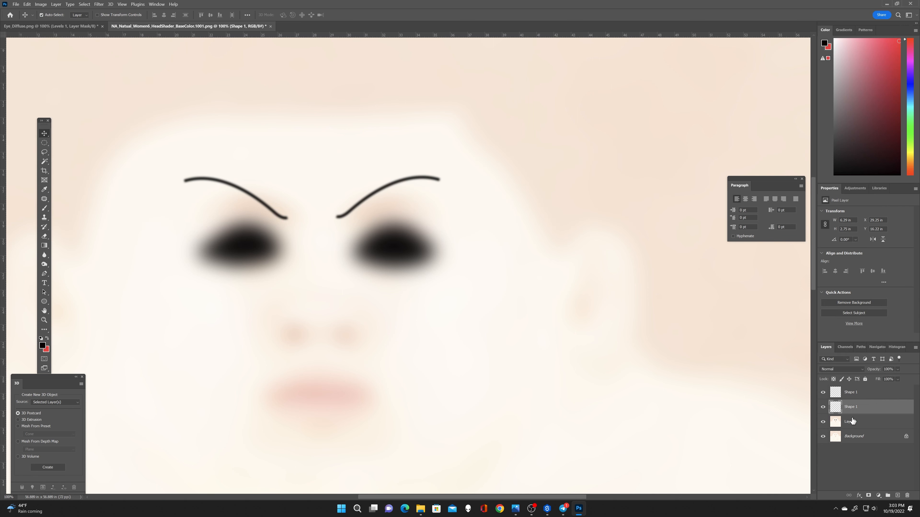
Step: Hide the Background layer and merge the two eyebrow layers and Layer 1 with Merge Visible
left_click(823, 436)
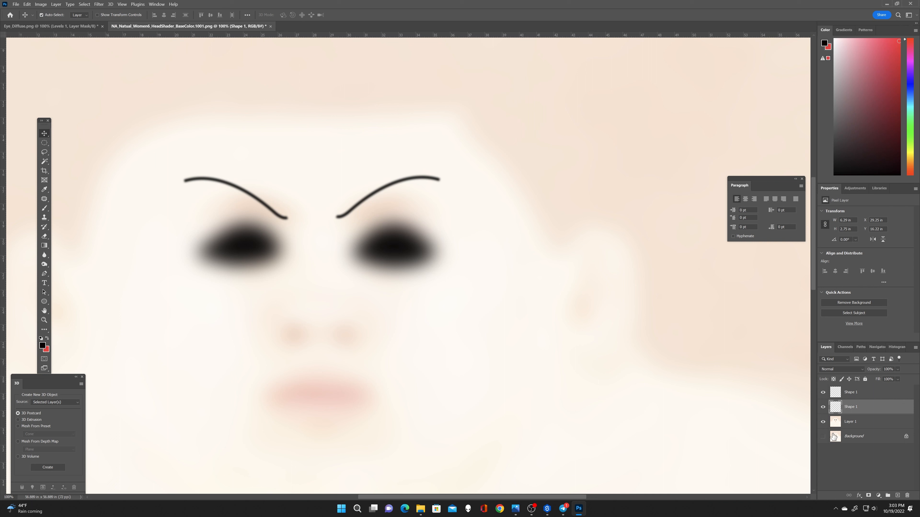
left_click(875, 425)
left_click(876, 395)
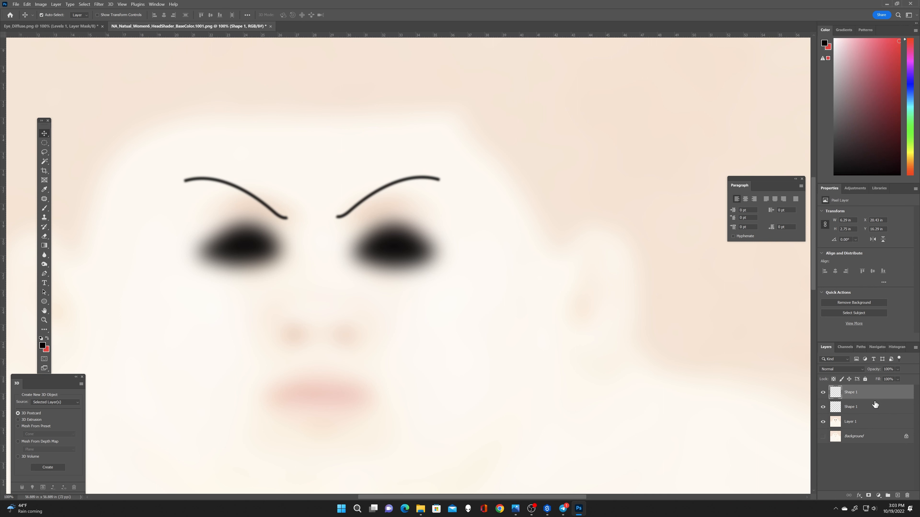
left_click(866, 421, "shift")
right_click(866, 421)
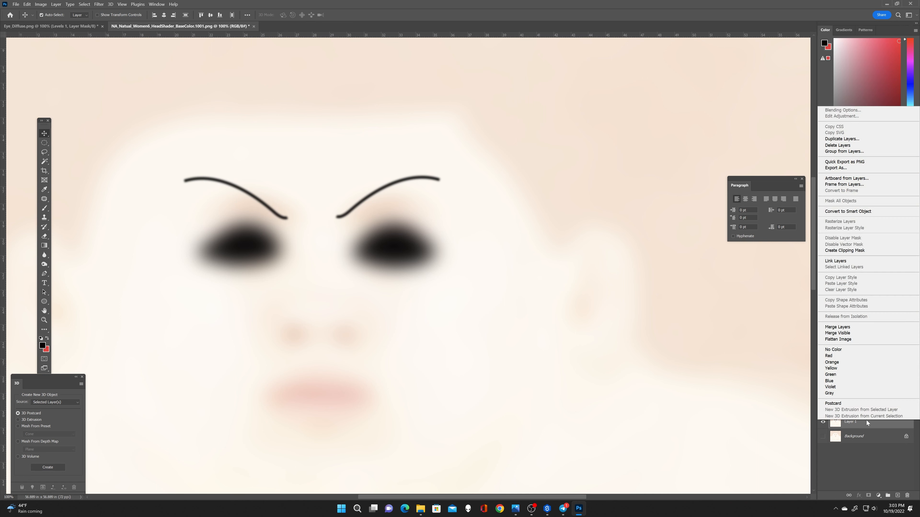
left_click(865, 333)
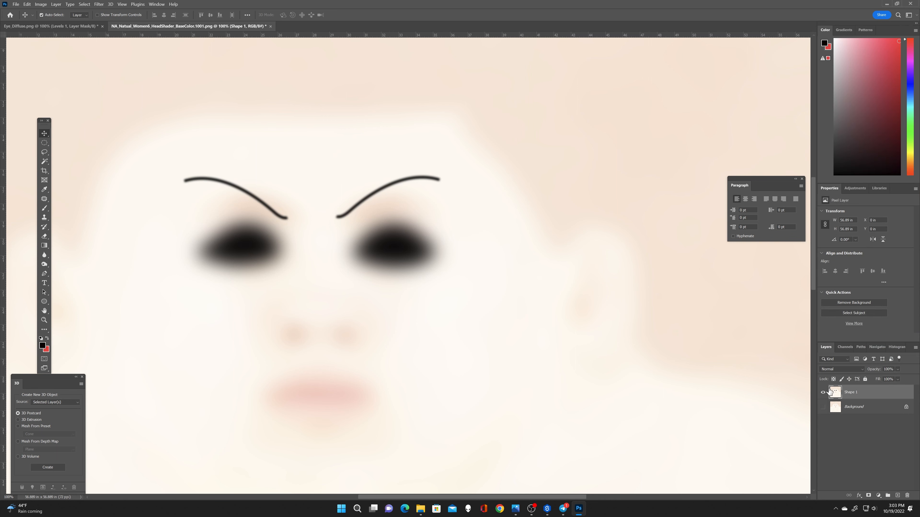
Step: Hide the merged makeup layer, show the Background layer again and duplicate it
left_click(823, 393)
left_click(823, 407)
left_click(868, 409)
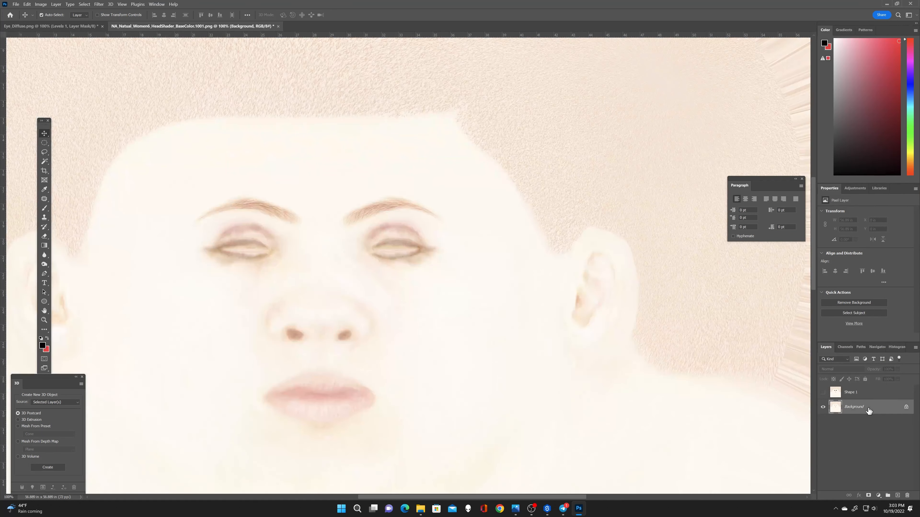
key("ctrl+j")
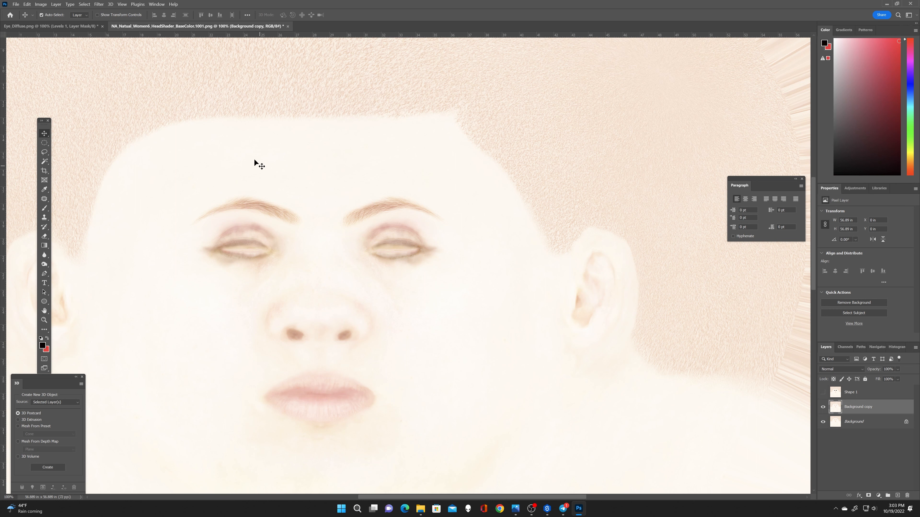
Step: Remove both natural eyebrows on the Background copy layer by patching them with clean forehead skin using the Patch tool
left_click(45, 198)
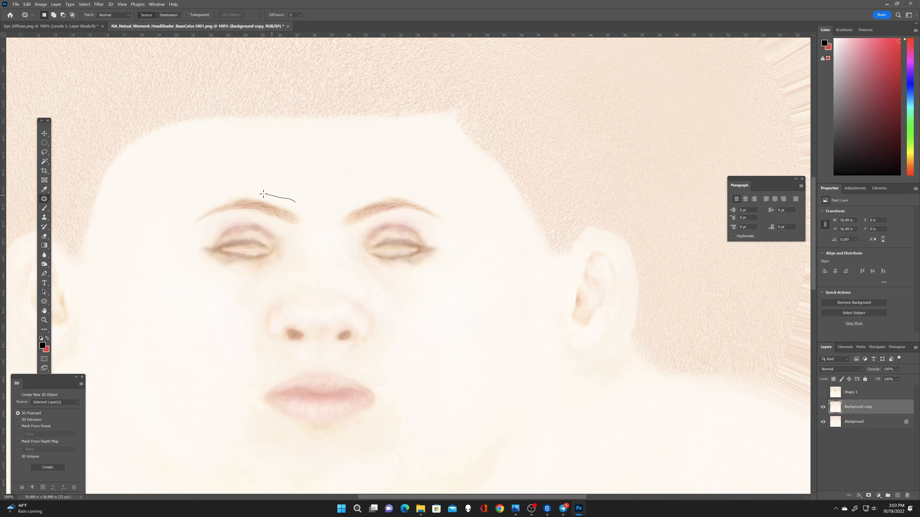
mouse_move(212, 199)
left_mouse_down()
mouse_move(198, 226)
mouse_move(260, 214)
mouse_move(294, 227)
mouse_move(309, 214)
mouse_move(275, 205)
mouse_move(297, 218)
mouse_move(306, 188)
left_mouse_up()
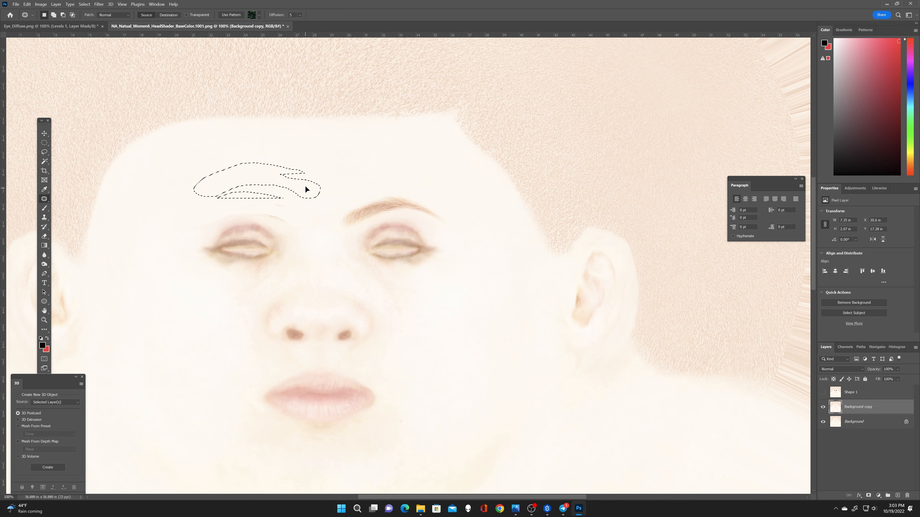
key("ctrl+d")
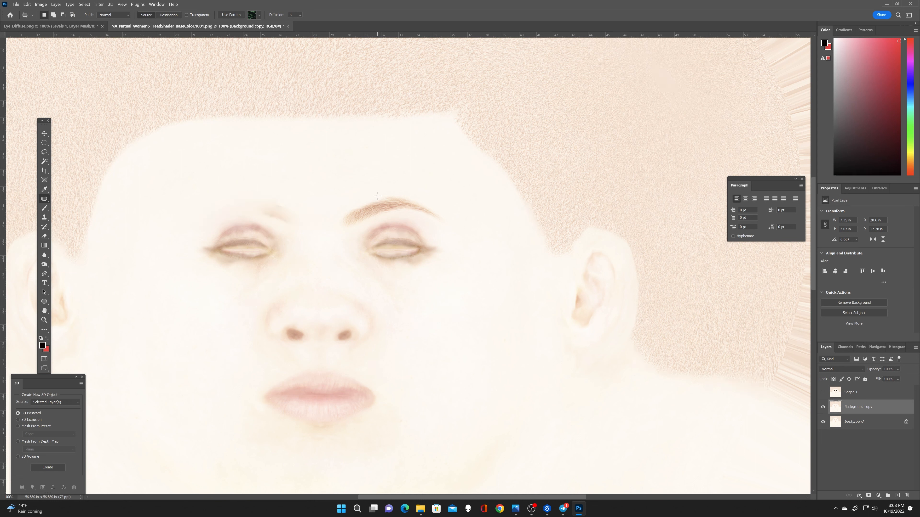
mouse_move(348, 228)
left_mouse_down()
mouse_move(402, 214)
mouse_move(441, 227)
mouse_move(459, 213)
mouse_move(413, 196)
mouse_move(368, 196)
mouse_move(419, 166)
left_mouse_up()
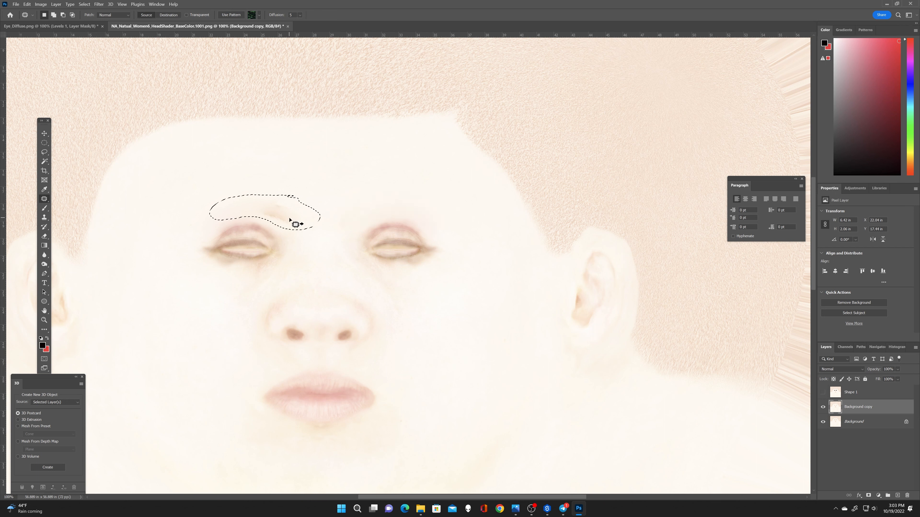
left_click_drag(301, 177, 292, 215)
Step: Deselect and paint a solid red clown nose over the nose with the Brush tool, using an 80 px brush to fill the gaps
left_click(44, 208)
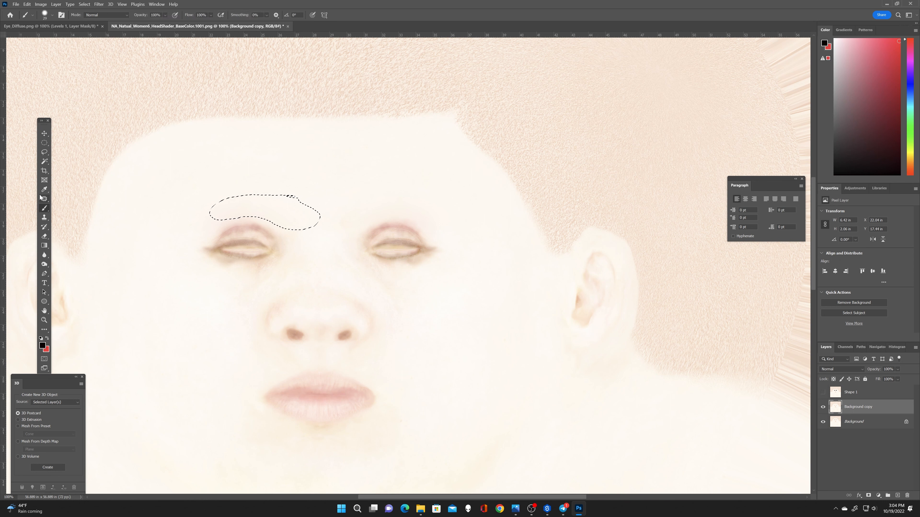
left_click(45, 15)
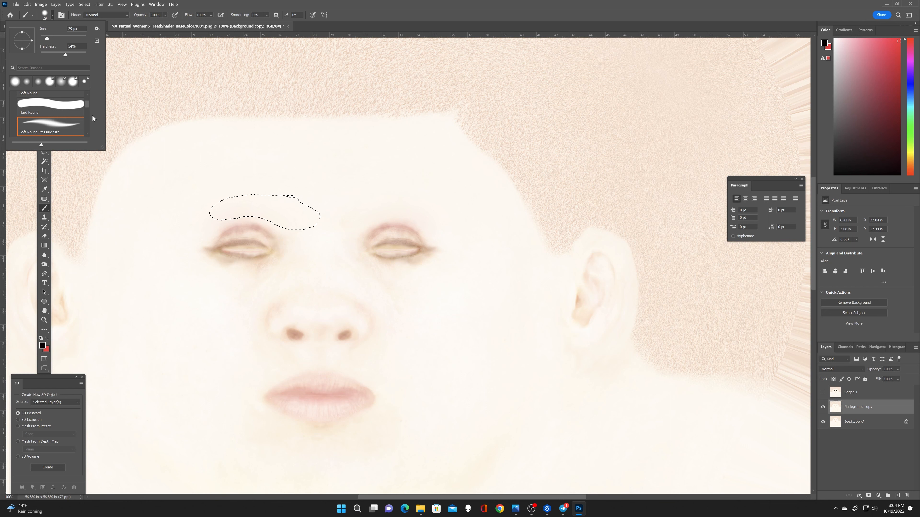
left_click(307, 296)
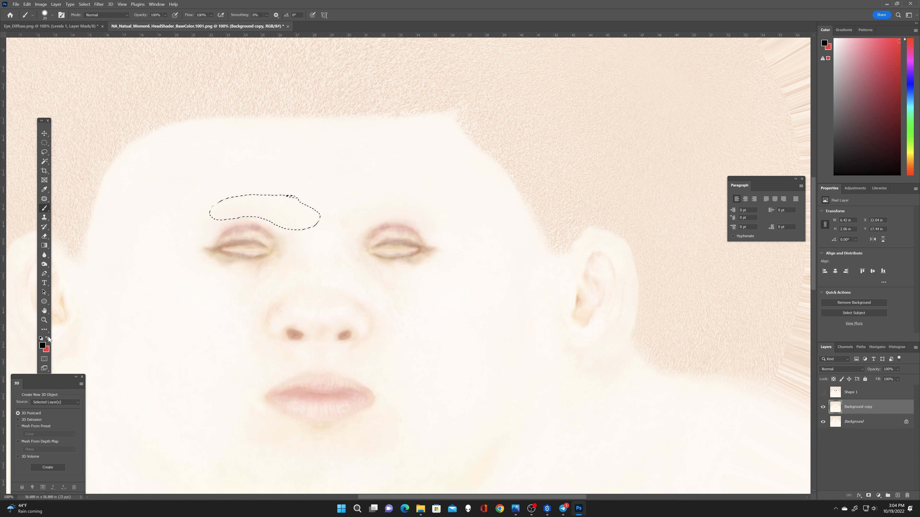
key("x")
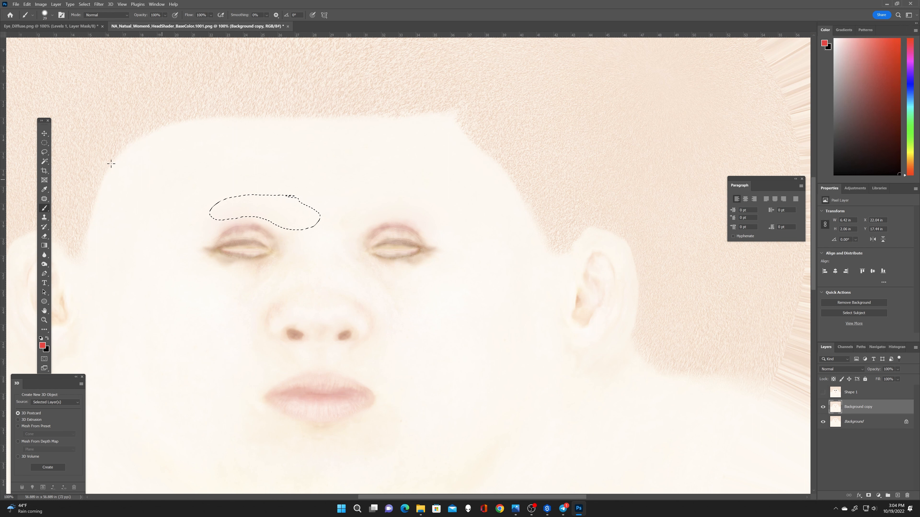
key("ctrl+d")
mouse_move(314, 294)
left_mouse_down()
mouse_move(269, 319)
mouse_move(273, 329)
mouse_move(303, 335)
mouse_move(277, 334)
mouse_move(268, 325)
mouse_move(275, 307)
mouse_move(319, 291)
mouse_move(366, 312)
mouse_move(366, 334)
mouse_move(326, 336)
left_mouse_up()
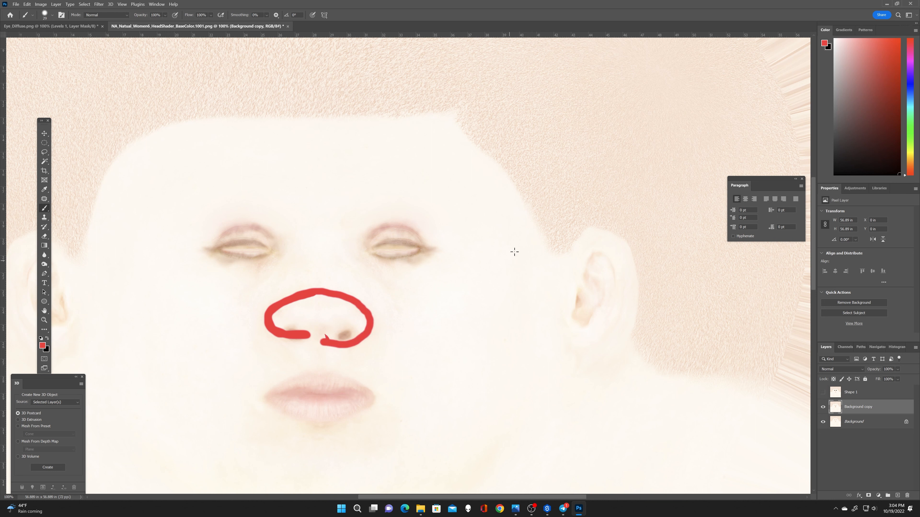
key("ctrl+z")
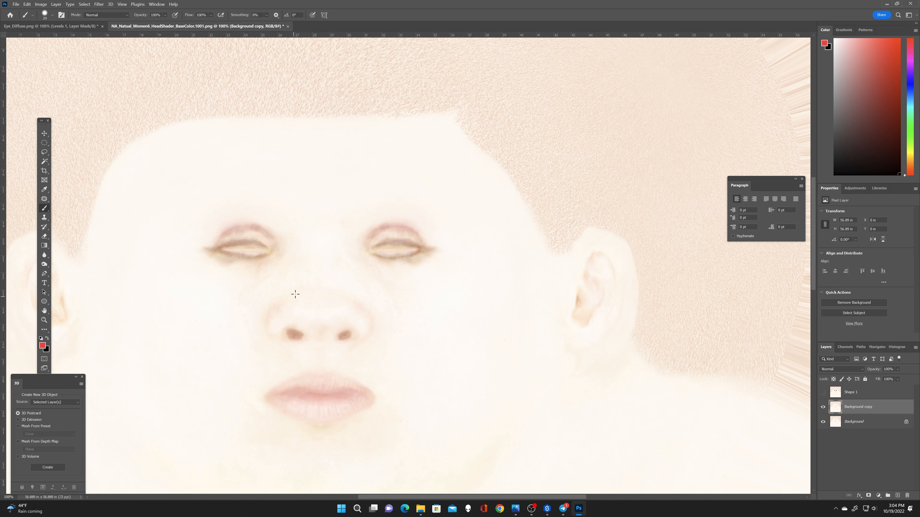
left_click_drag(308, 275, 269, 319)
mouse_move(271, 331)
left_mouse_down()
mouse_move(300, 278)
mouse_move(319, 271)
mouse_move(346, 287)
mouse_move(369, 330)
mouse_move(323, 341)
mouse_move(278, 331)
mouse_move(277, 315)
mouse_move(285, 327)
mouse_move(329, 289)
mouse_move(313, 301)
mouse_move(312, 281)
mouse_move(286, 316)
mouse_move(291, 324)
mouse_move(294, 299)
mouse_move(287, 301)
mouse_move(310, 296)
mouse_move(314, 317)
mouse_move(348, 317)
mouse_move(354, 303)
mouse_move(326, 288)
mouse_move(331, 316)
mouse_move(294, 322)
mouse_move(298, 330)
mouse_move(328, 330)
mouse_move(317, 302)
left_mouse_up()
key("ctrl+z")
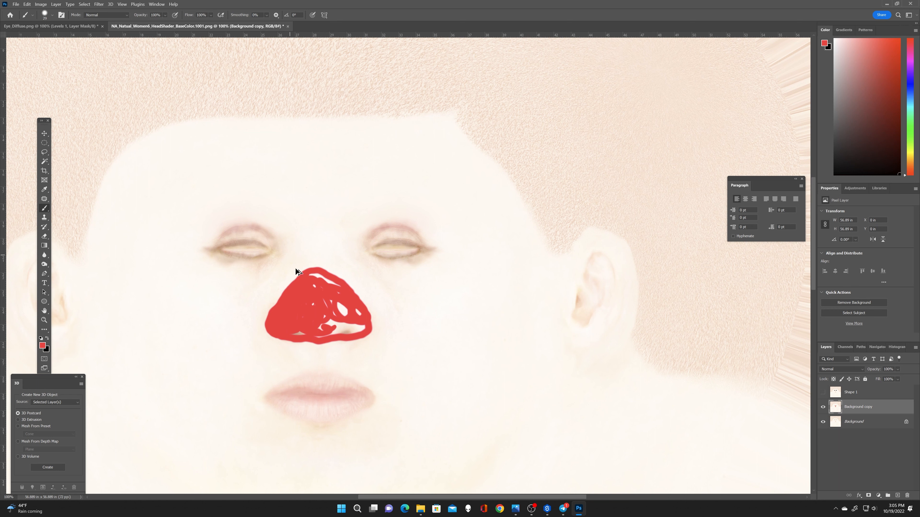
right_click(322, 257, "alt")
mouse_move(335, 297)
left_mouse_down()
mouse_move(310, 278)
mouse_move(348, 296)
mouse_move(359, 327)
mouse_move(289, 336)
mouse_move(341, 332)
mouse_move(340, 310)
mouse_move(327, 323)
mouse_move(295, 295)
mouse_move(273, 320)
mouse_move(297, 287)
mouse_move(283, 298)
mouse_move(319, 272)
mouse_move(359, 302)
mouse_move(363, 328)
mouse_move(351, 334)
mouse_move(355, 292)
mouse_move(326, 275)
left_mouse_up()
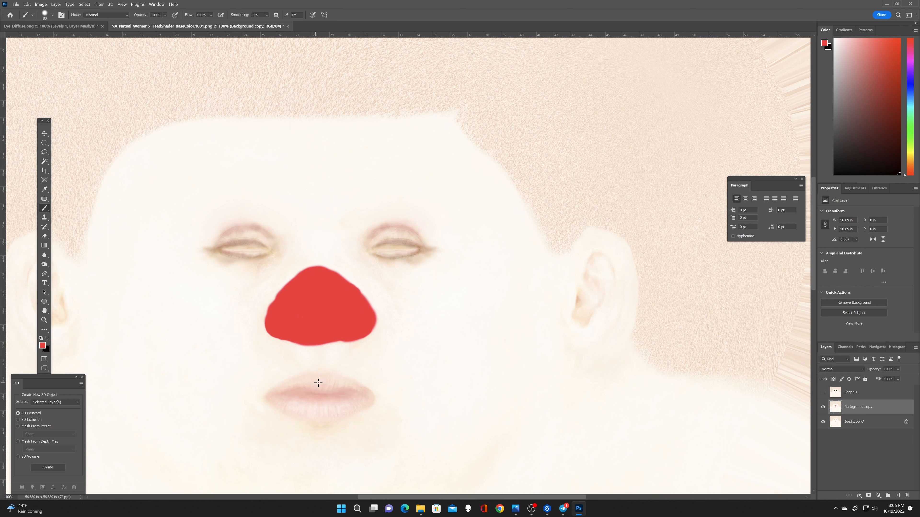
Step: Paint both lips solid red, undoing and redoing the stroke that shapes the upper lip and mouth corner
mouse_move(319, 383)
left_mouse_down()
mouse_move(269, 396)
mouse_move(308, 414)
mouse_move(370, 404)
mouse_move(334, 383)
mouse_move(286, 388)
mouse_move(322, 387)
mouse_move(305, 399)
mouse_move(326, 406)
mouse_move(356, 401)
mouse_move(326, 387)
mouse_move(337, 380)
mouse_move(369, 402)
mouse_move(353, 390)
mouse_move(278, 403)
mouse_move(315, 396)
mouse_move(288, 382)
mouse_move(267, 395)
mouse_move(306, 377)
mouse_move(349, 377)
mouse_move(372, 404)
mouse_move(342, 412)
left_mouse_up()
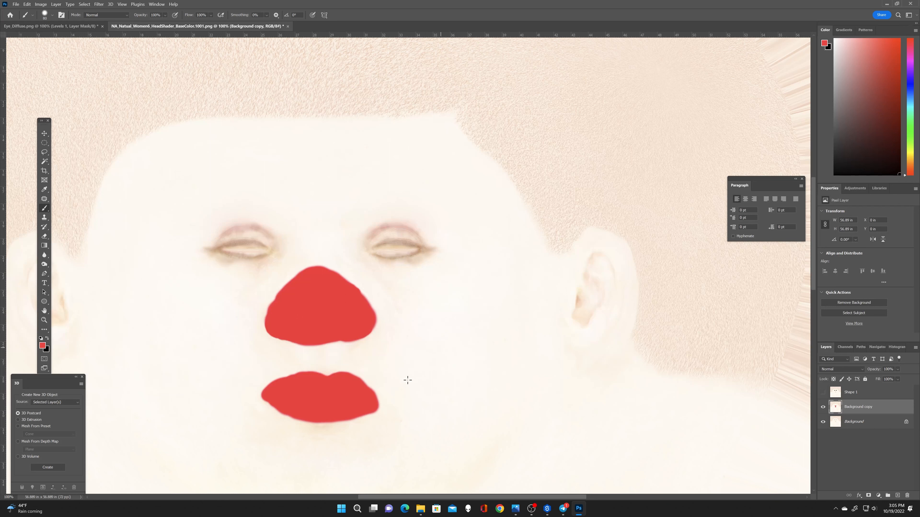
key("ctrl+z")
mouse_move(322, 384)
left_mouse_down()
mouse_move(339, 376)
mouse_move(354, 382)
mouse_move(375, 397)
mouse_move(362, 406)
left_mouse_up()
Step: With a smaller brush, paint a curved red line from above the image's left-hand eye down the cheek to the mouth corner, thickening its lower end
left_click(51, 16)
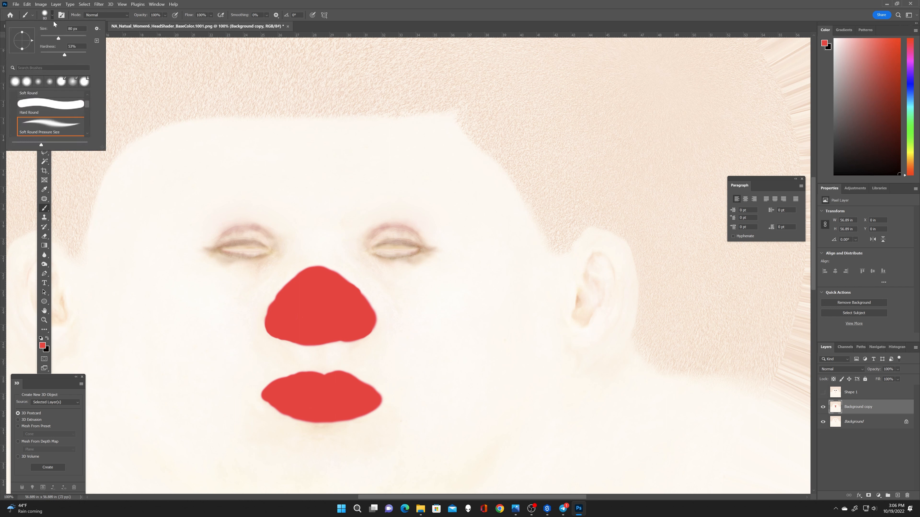
left_click(60, 39)
key("Return")
mouse_move(244, 201)
left_mouse_down()
mouse_move(215, 311)
mouse_move(218, 338)
mouse_move(242, 371)
mouse_move(310, 398)
left_mouse_up()
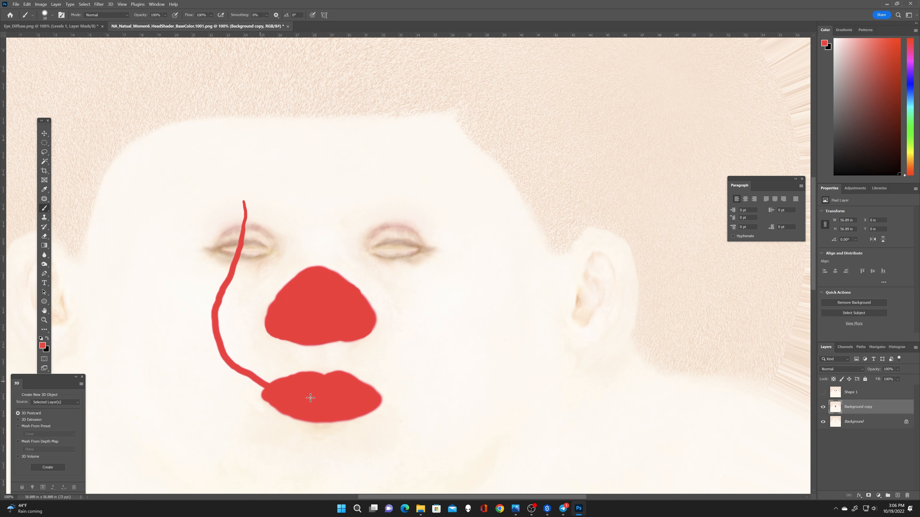
mouse_move(254, 380)
left_mouse_down()
mouse_move(268, 395)
mouse_move(238, 372)
left_mouse_up()
left_click_drag(267, 398, 246, 379)
Step: Paint a matching curved red line from above the image's right-hand eye down to the mouth corner, undoing the first attempt
mouse_move(405, 205)
left_mouse_down()
mouse_move(394, 256)
mouse_move(407, 328)
mouse_move(387, 347)
left_mouse_up()
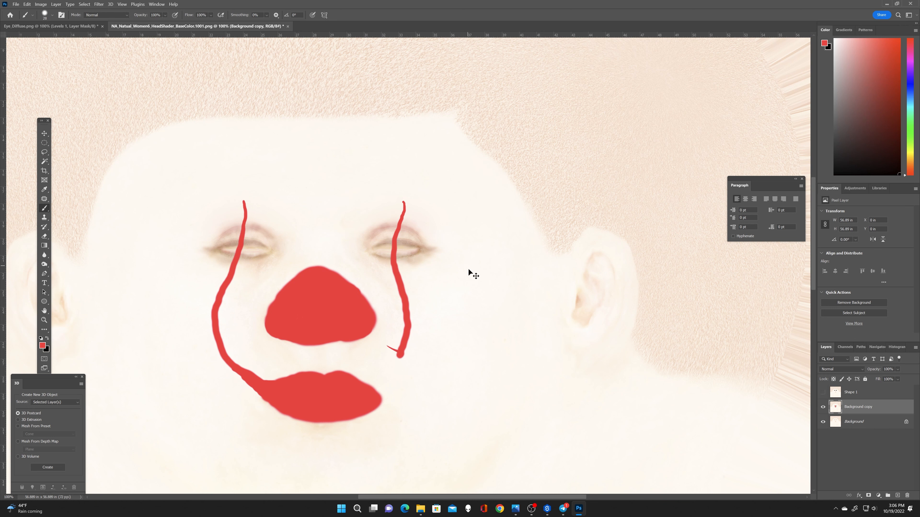
key("ctrl+z")
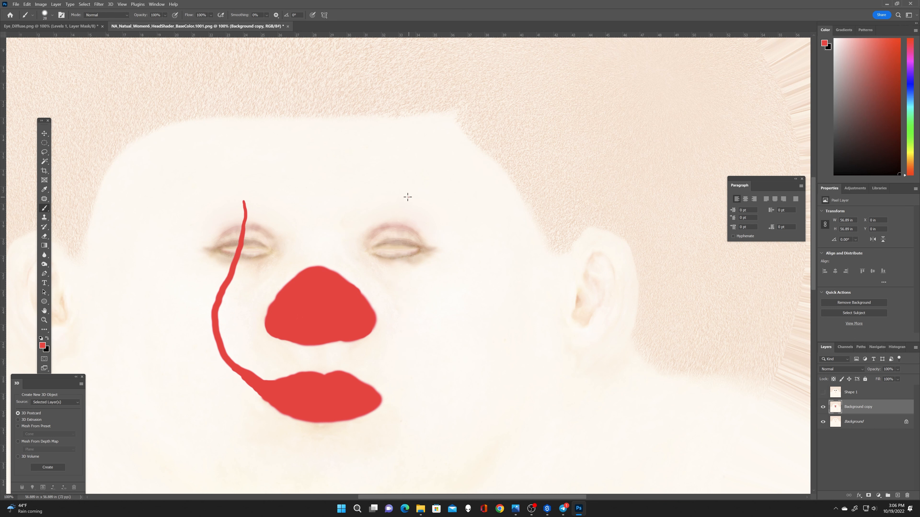
mouse_move(408, 196)
left_mouse_down()
mouse_move(402, 269)
mouse_move(427, 320)
mouse_move(424, 351)
mouse_move(377, 397)
left_mouse_up()
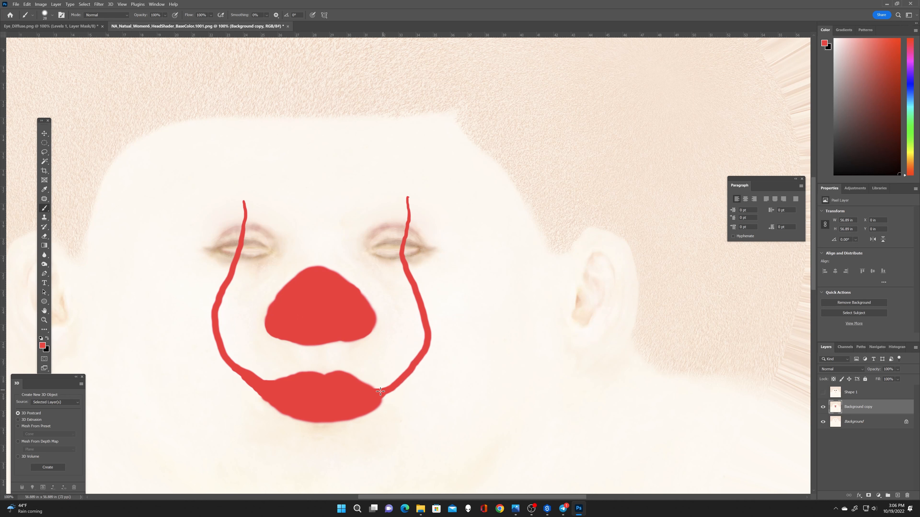
left_click_drag(371, 388, 391, 390)
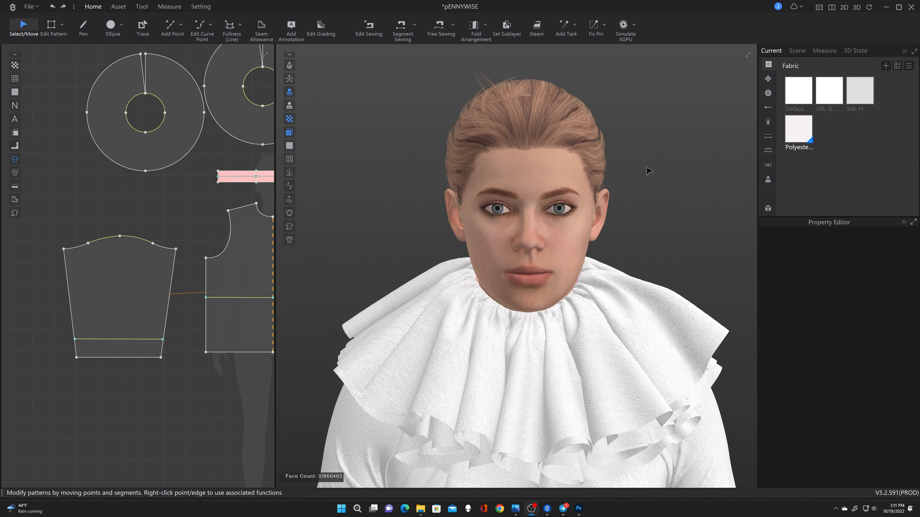
Step: Select the avatar's hair and apply the recoloured texture to its first dress_hair_opencollada material
left_click(574, 132)
left_click(870, 250)
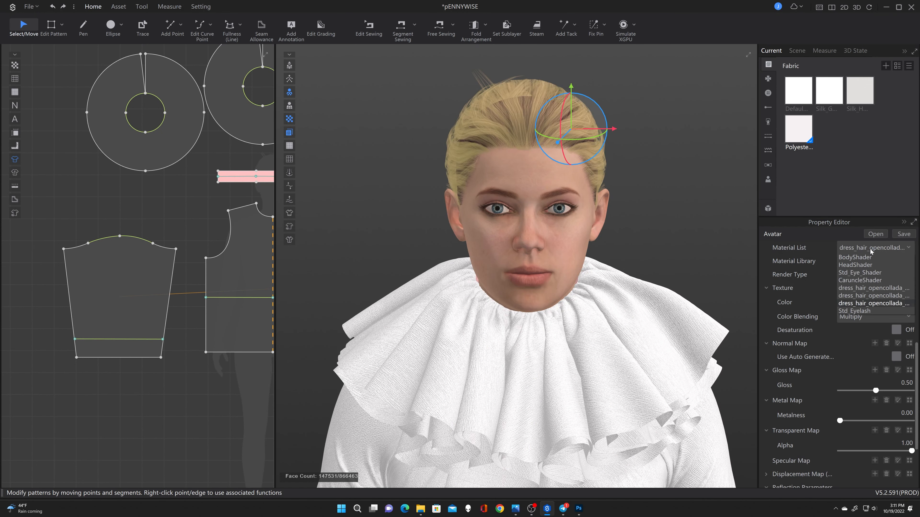
left_click(867, 288)
Step: Load cap_Red copy.png as the texture of the second dress_hair_opencollada material
left_click(871, 248)
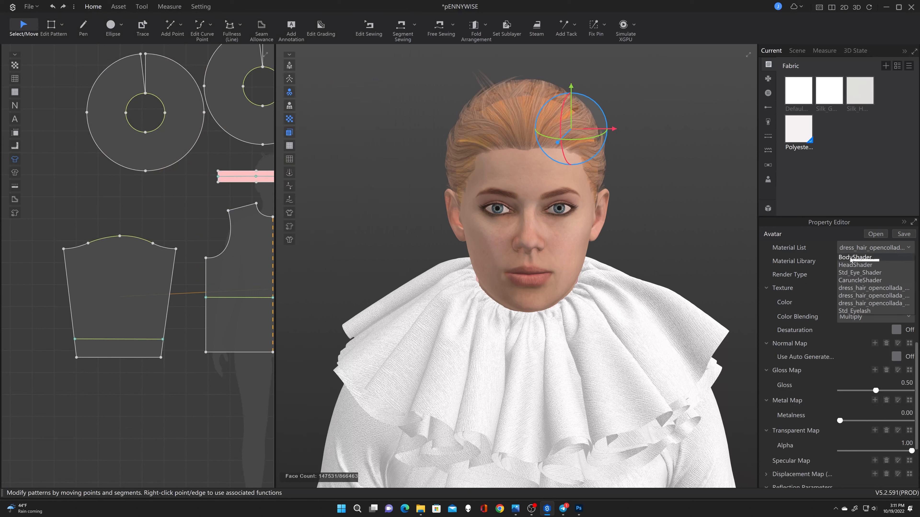
left_click(871, 296)
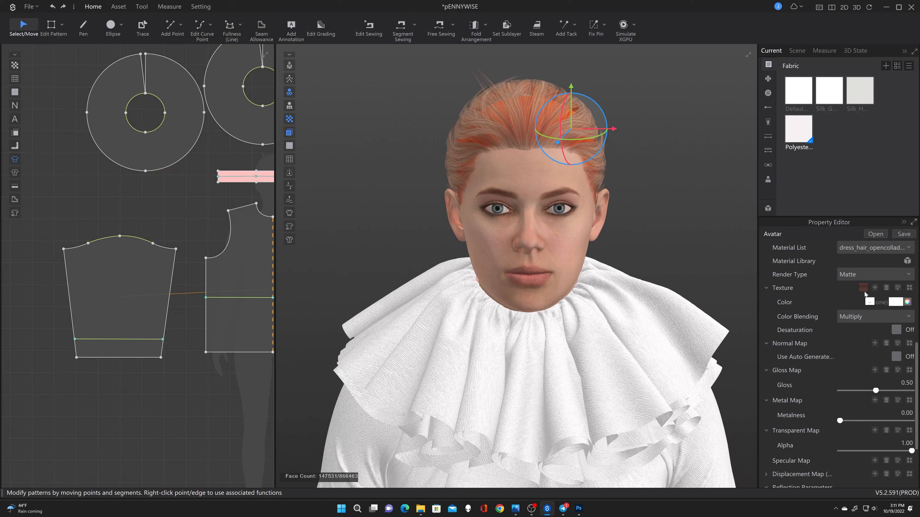
left_click(863, 288)
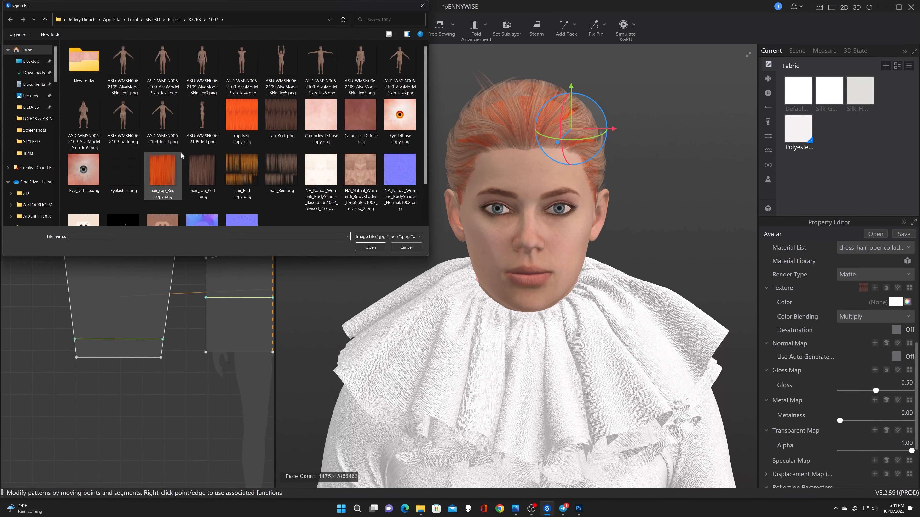
left_click(242, 116)
left_click(370, 248)
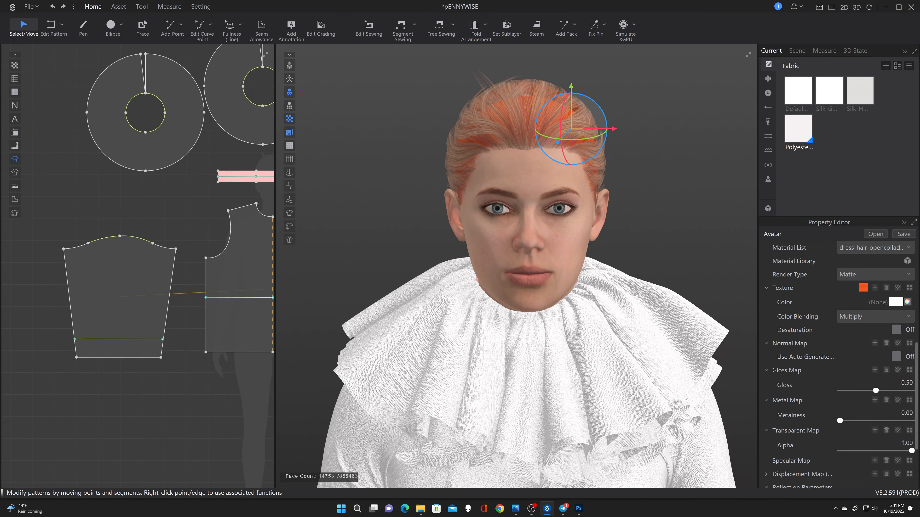
Step: Load hair_Red copy.png as the texture of the third dress_hair_opencollada material
left_click(889, 251)
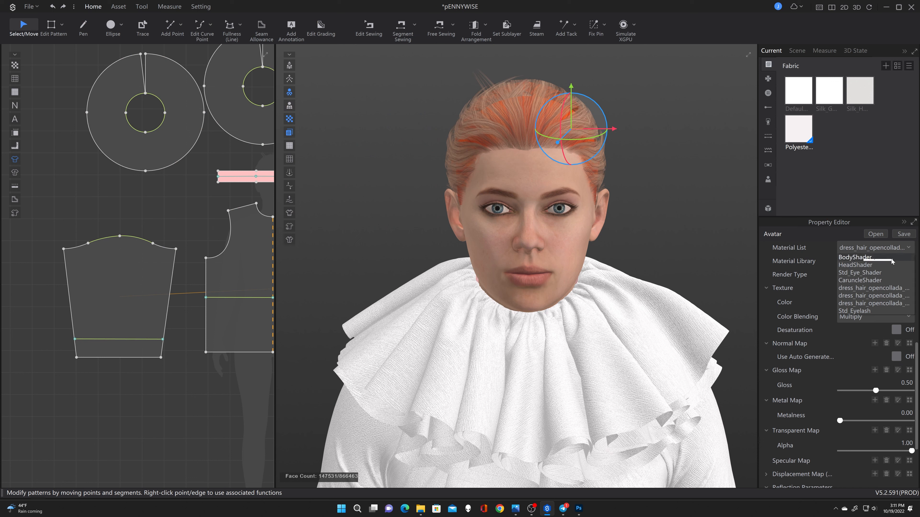
left_click(893, 308)
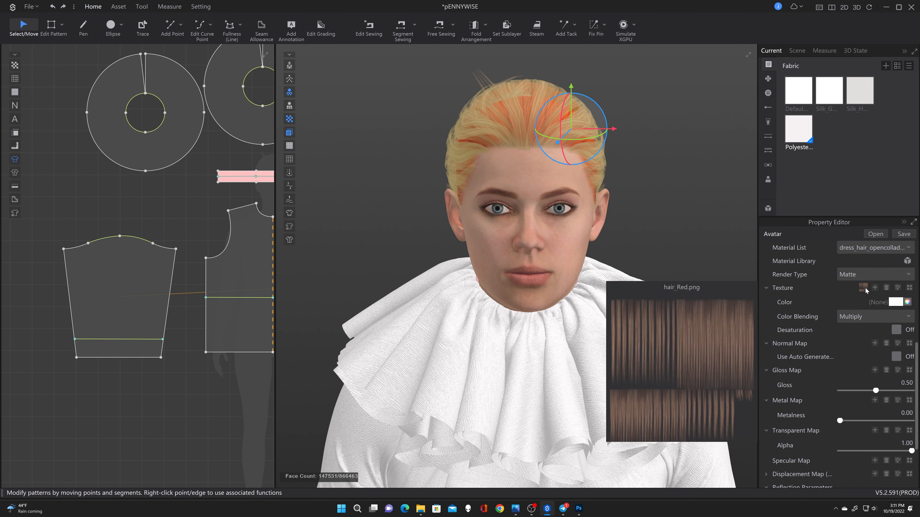
left_click(875, 288)
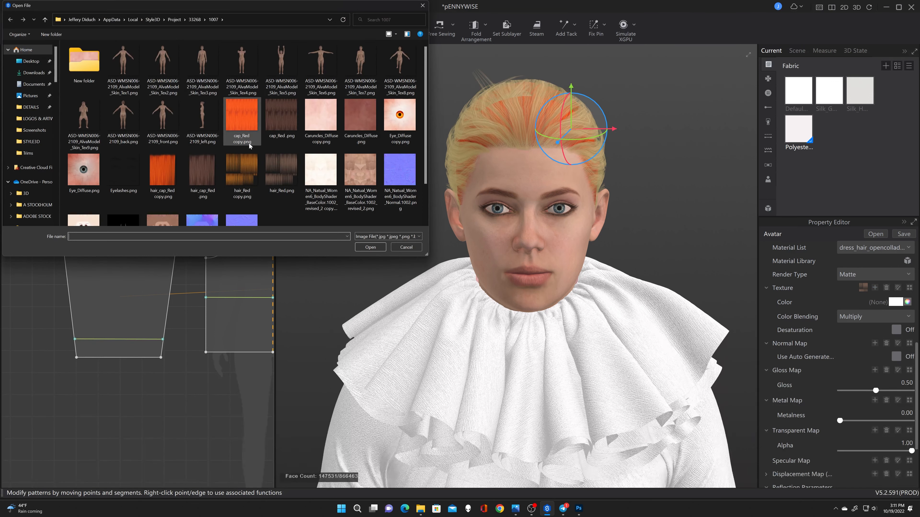
left_click(241, 170)
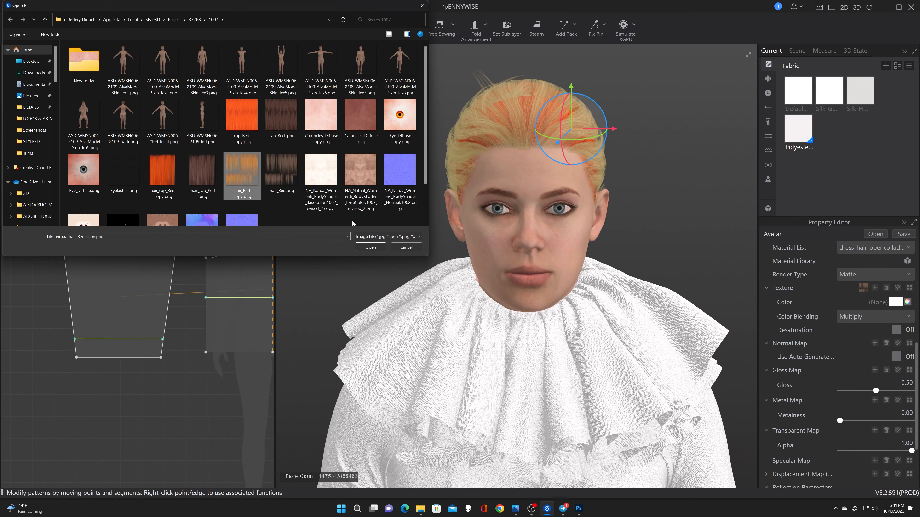
left_click(370, 247)
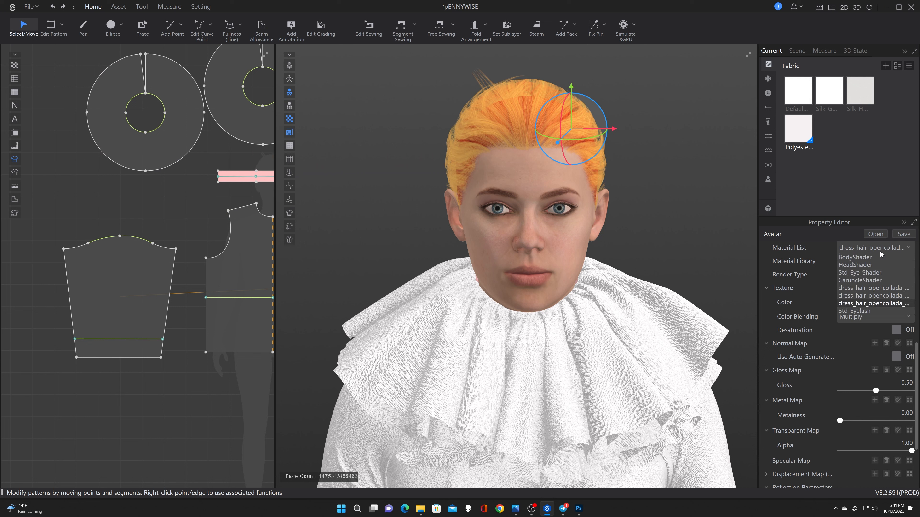
Step: Replace the BodyShader texture with the whitened body image, the BodyShader_BaseColor.1002_revised_2 copy file
key("Escape")
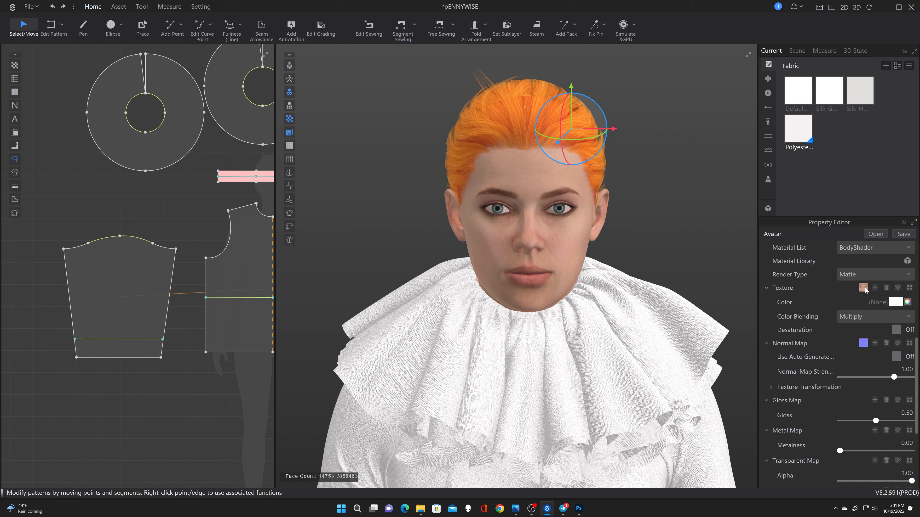
left_click(875, 289)
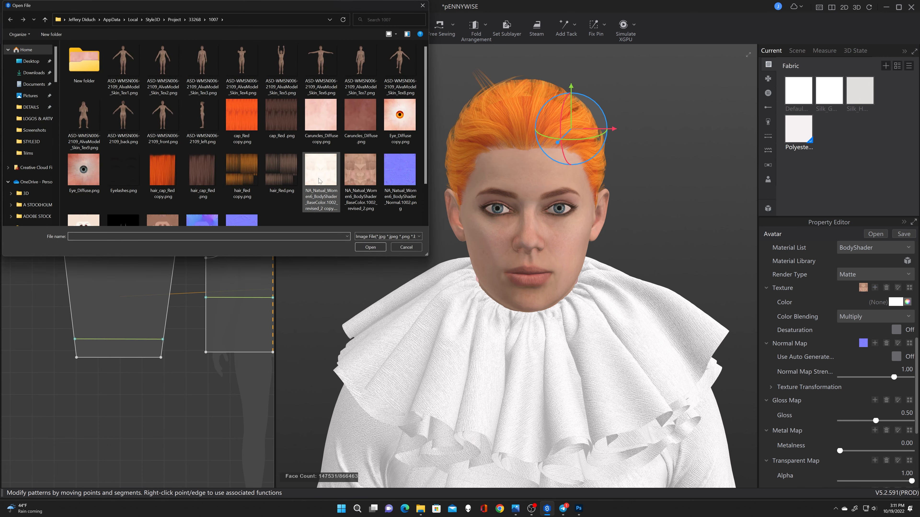
left_click(322, 181)
left_click(377, 249)
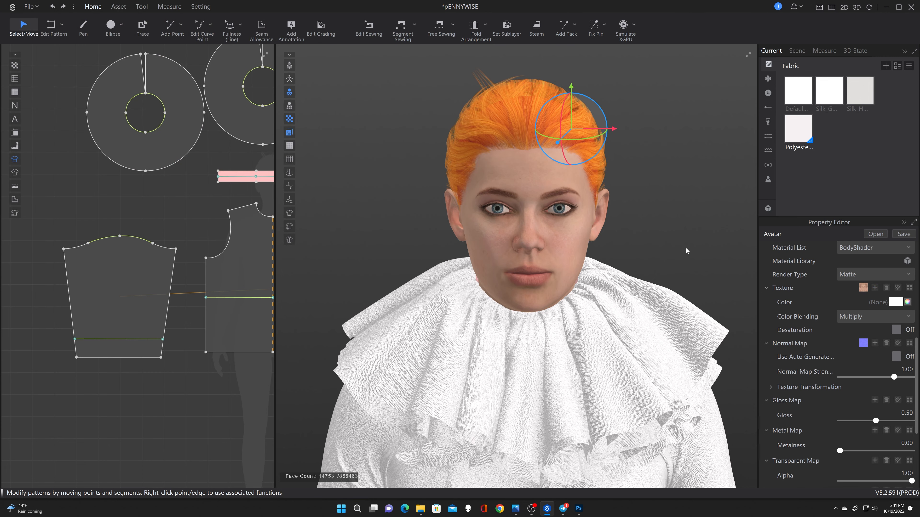
Step: Replace the CaruncleShader texture with Caruncles_Diffuse copy.png
left_click(880, 244)
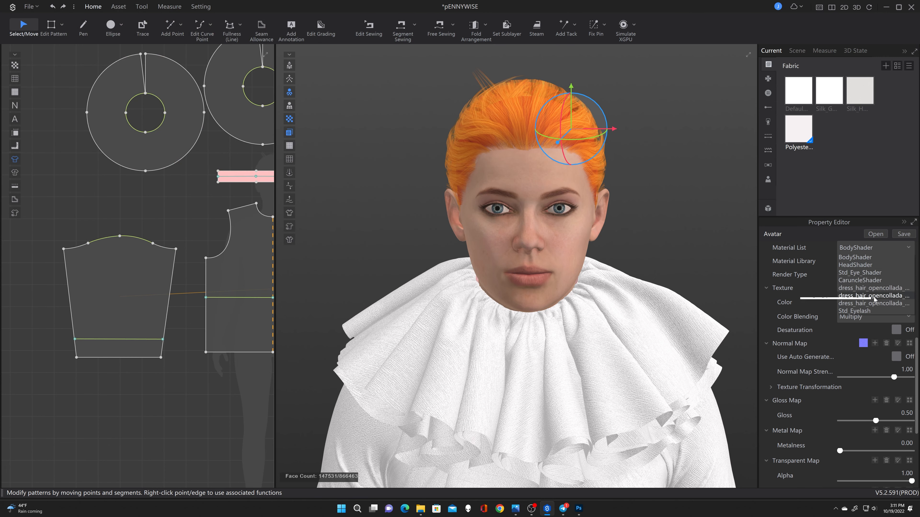
left_click(873, 281)
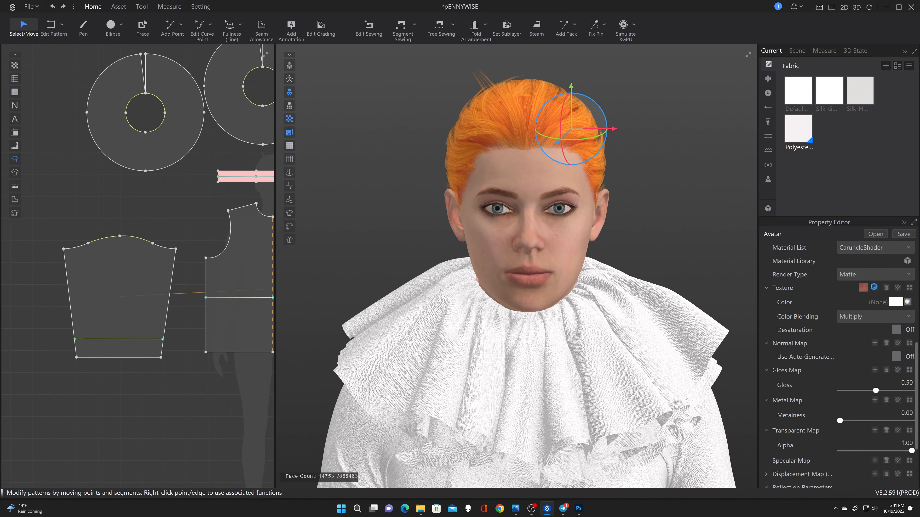
left_click(875, 288)
left_click(321, 116)
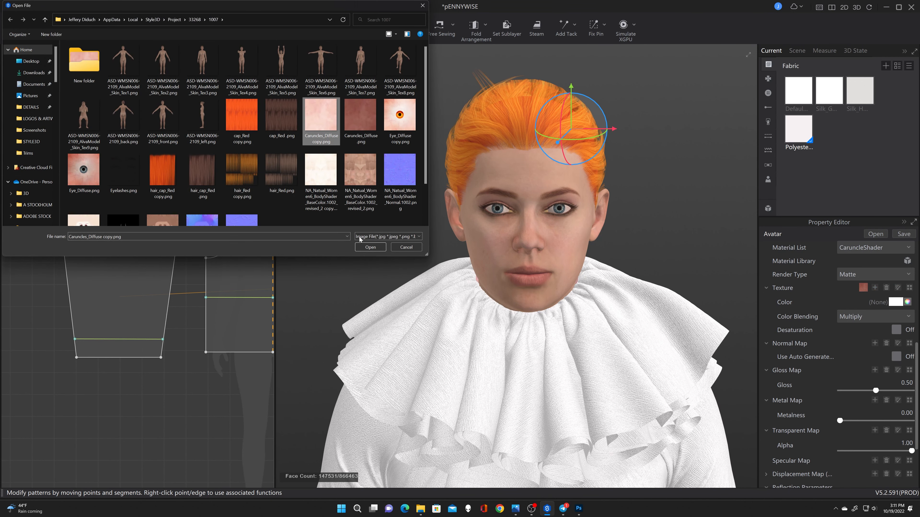
left_click(359, 247)
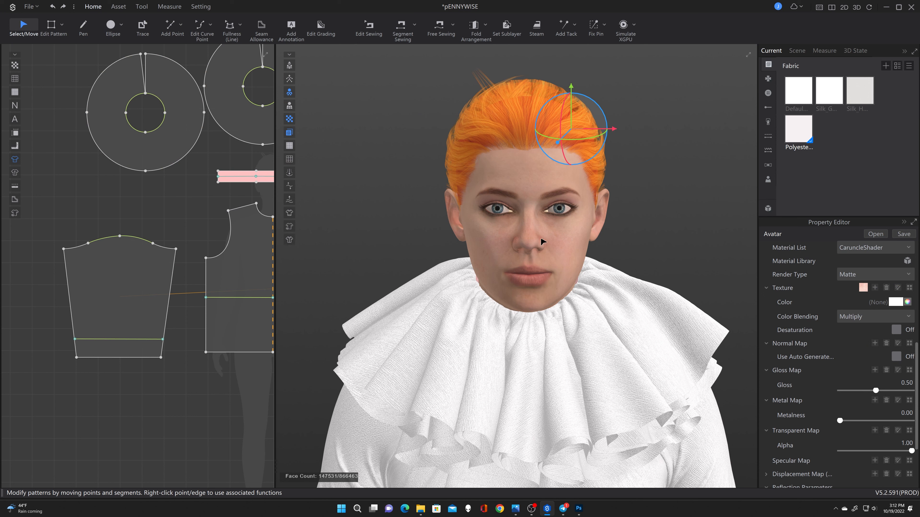
Step: Select the avatar's face and replace the HeadShader texture with the painted clown-makeup copy of the head image
left_click(565, 244)
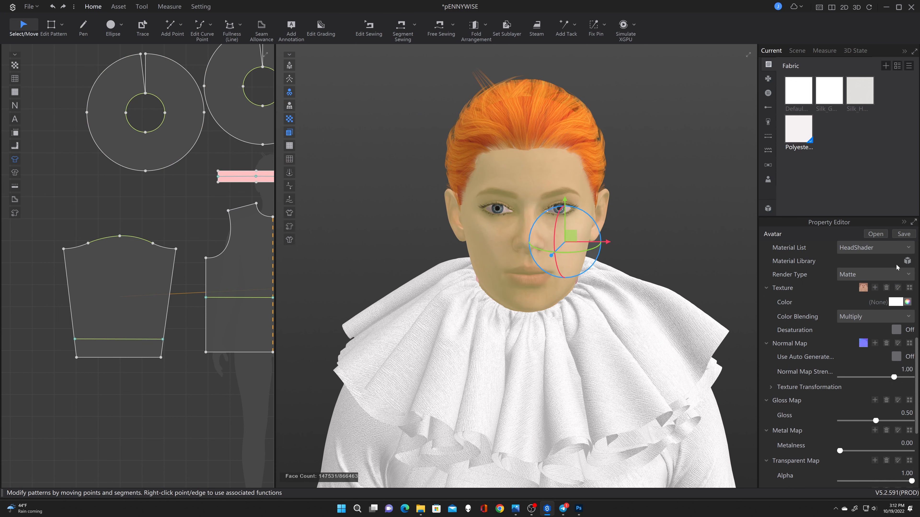
left_click(875, 288)
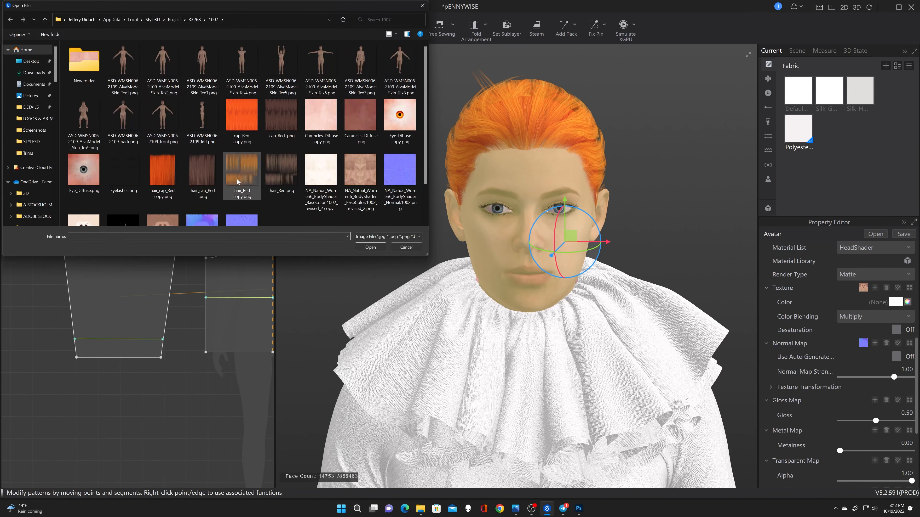
scroll(83, 219, "down", 2)
left_click(84, 219)
left_click(370, 250)
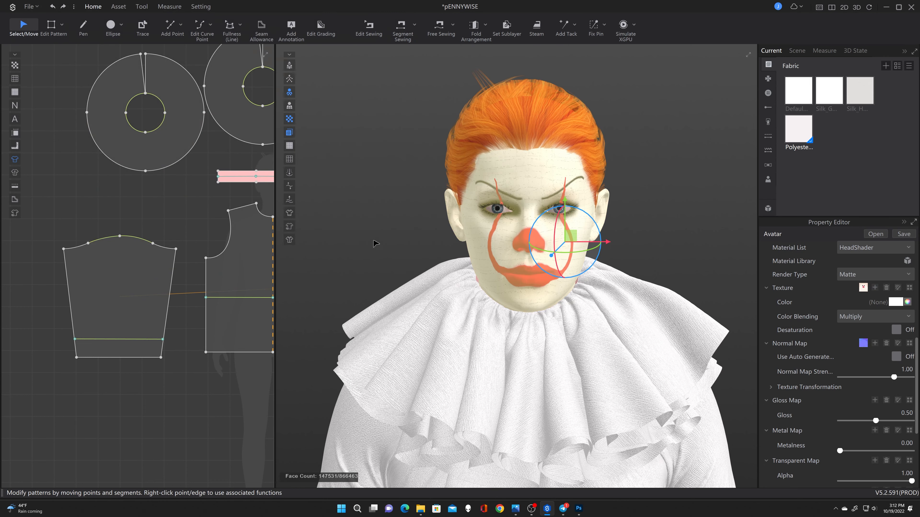
Step: Select the avatar's eye, load Eye_Diffuse copy.png as the Std_Eye_Shader texture, and inspect the finished face up close
left_click(499, 212)
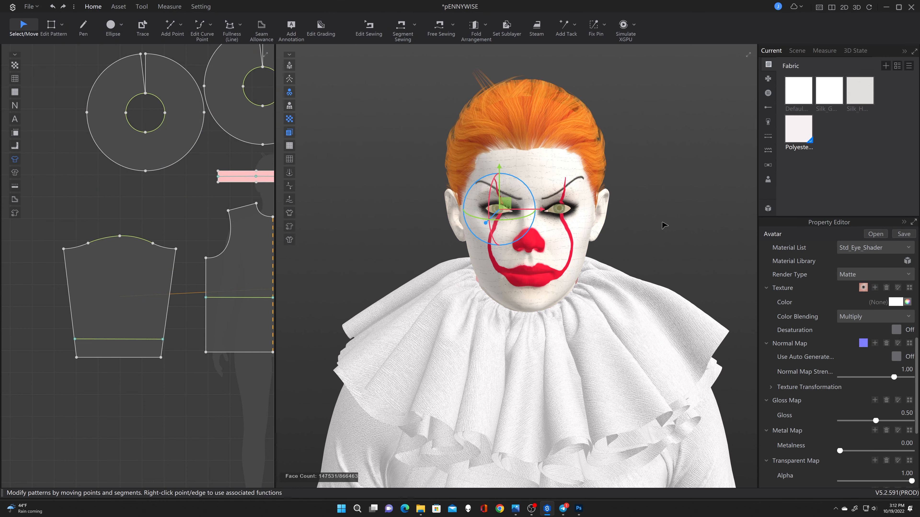
left_click(875, 287)
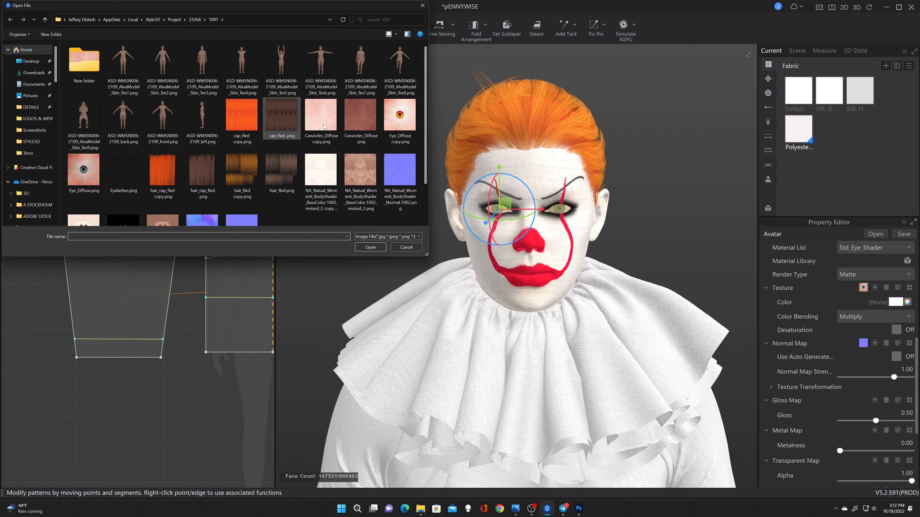
double_click(399, 120)
scroll(651, 225, "up", 5)
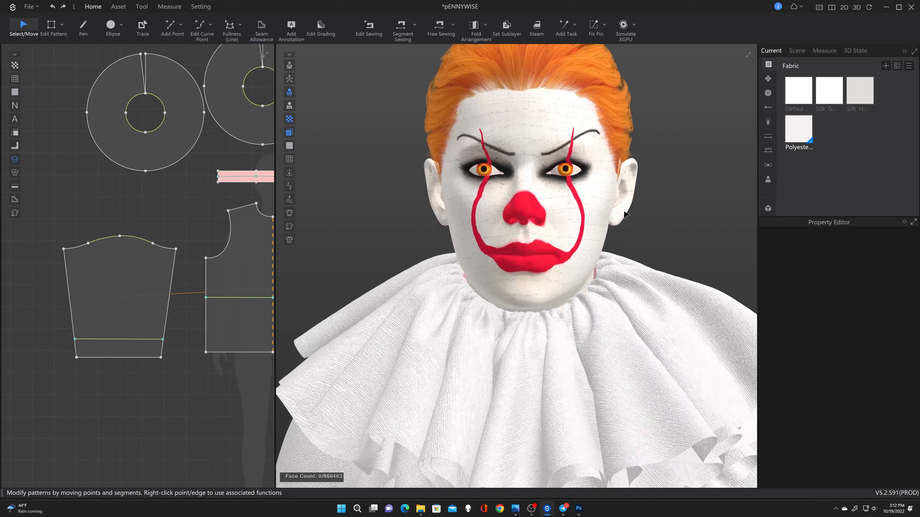
mouse_move(651, 225)
left_mouse_down()
mouse_move(639, 223)
mouse_move(652, 222)
left_mouse_up()
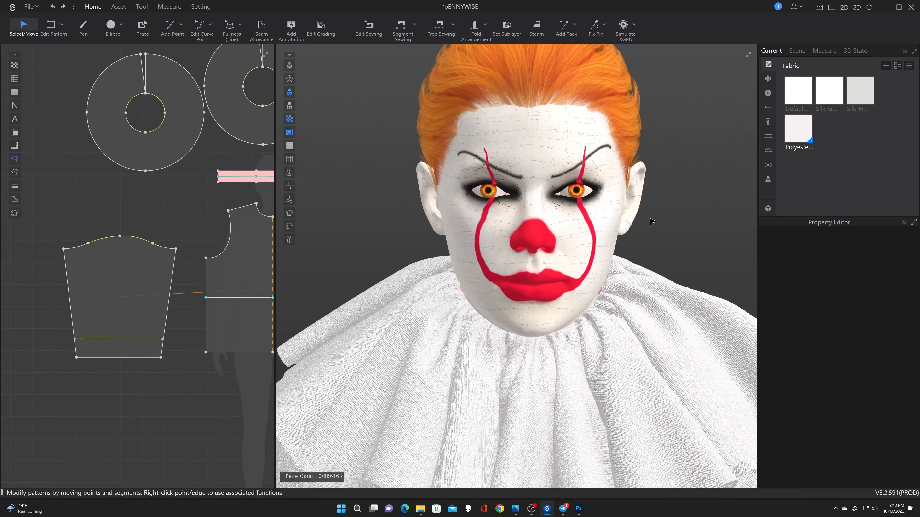